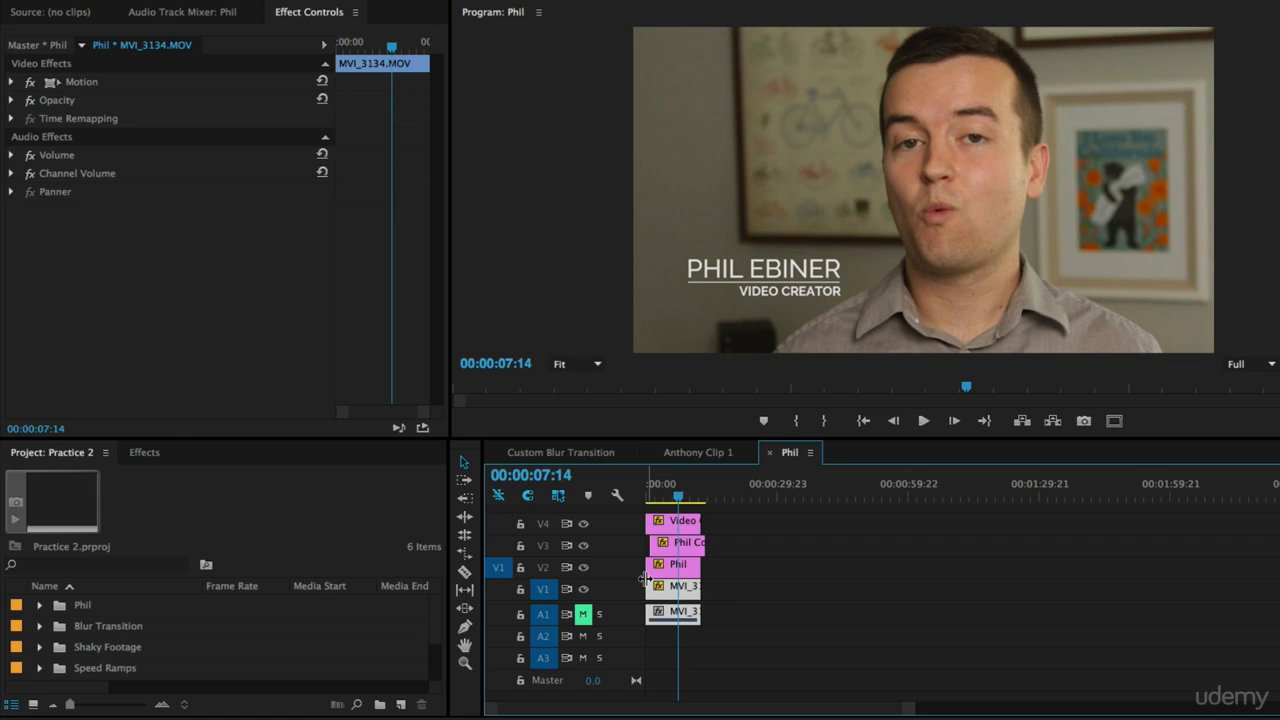
# Step: Place a copy of the MVI_3134 clip at about 00:00:29:23 on the timeline and play it from there
pyautogui.moveTo(660, 588); pyautogui.dragTo(774, 590)
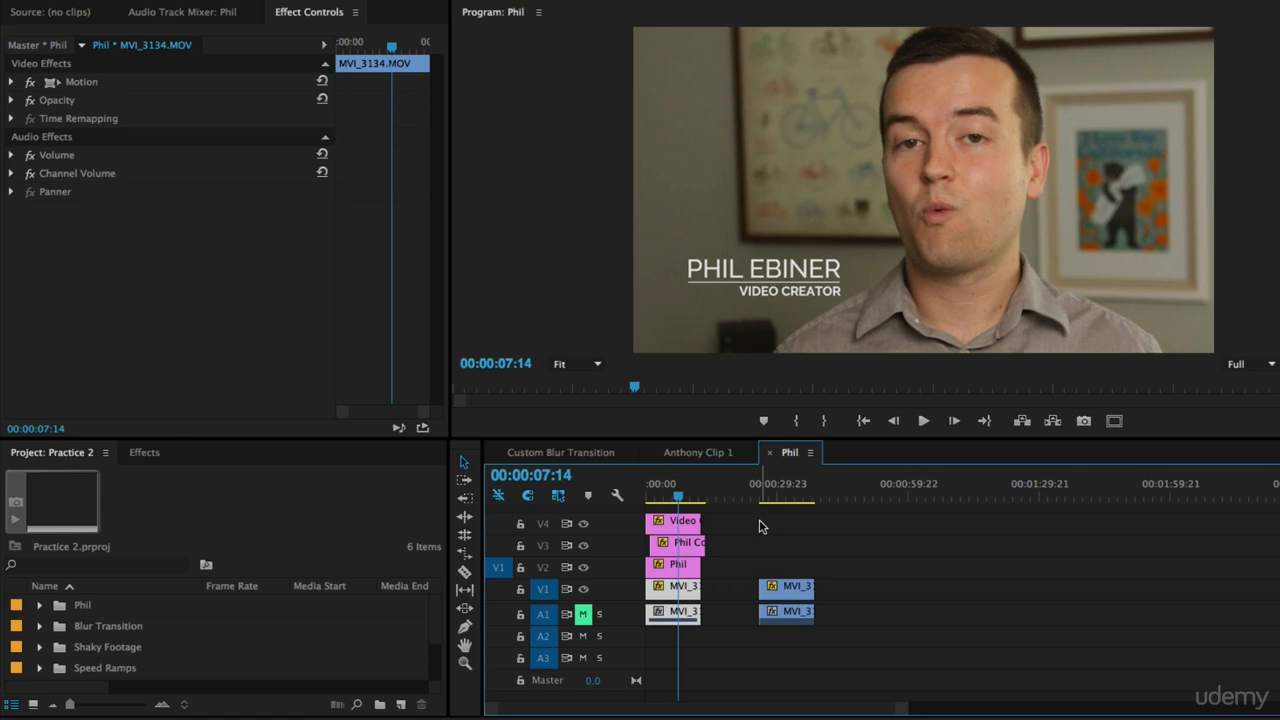
pyautogui.click(765, 494)
pyautogui.press('space')
pyautogui.press('space')
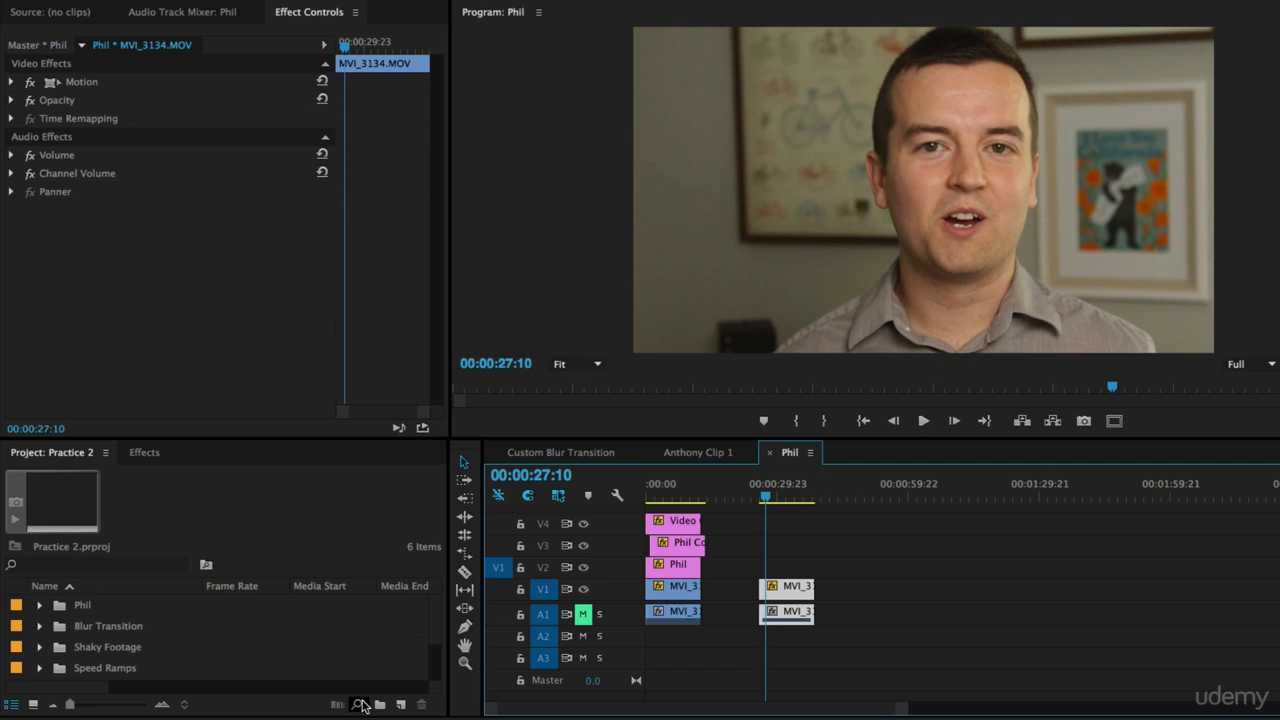
# Step: Create a new title named "Phil Ebiner"
pyautogui.click(401, 704)
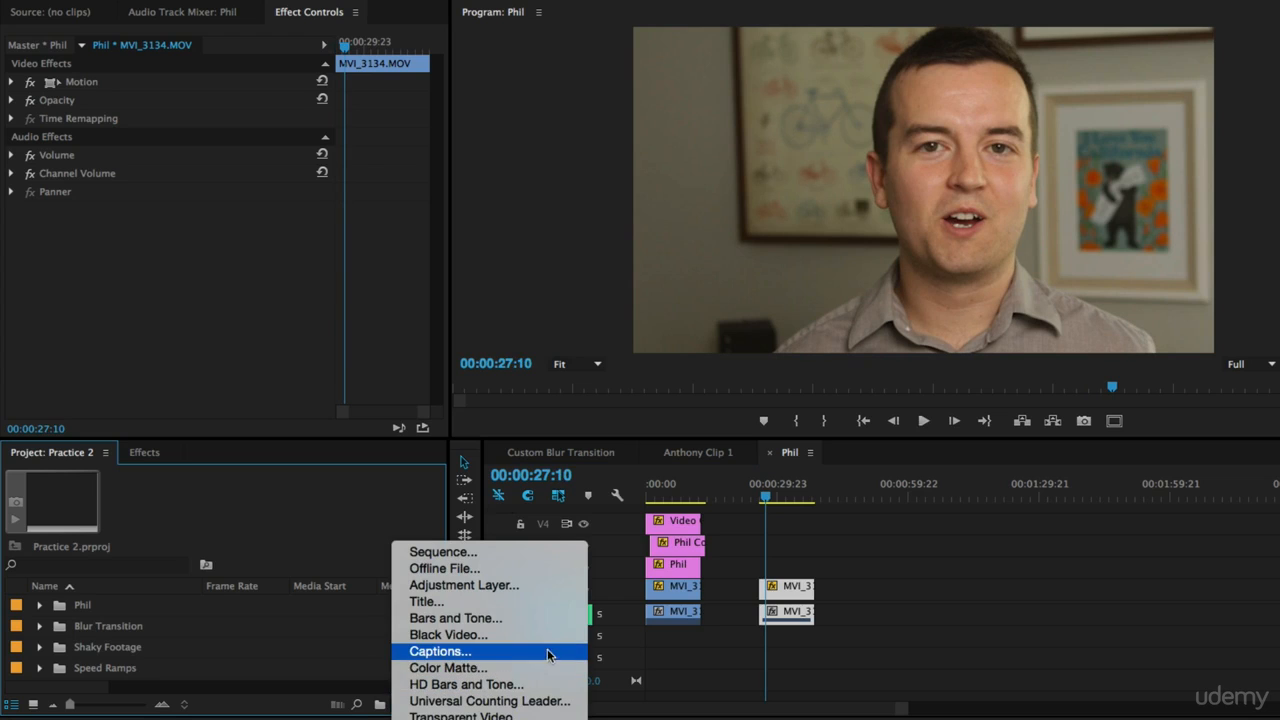
pyautogui.click(478, 601)
pyautogui.write('Phil Ebiner')
pyautogui.press('Return')
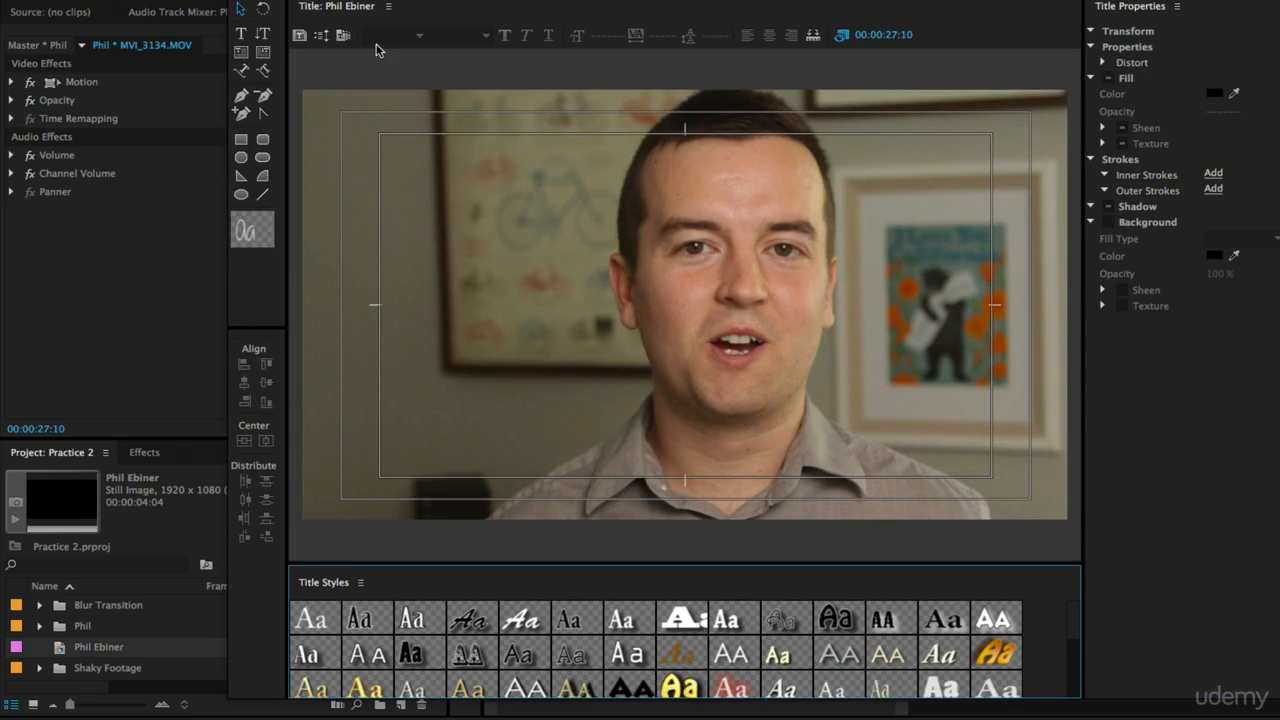
# Step: Add a text box reading "Phil Ebiner" in the lower left of the title frame
pyautogui.click(240, 33)
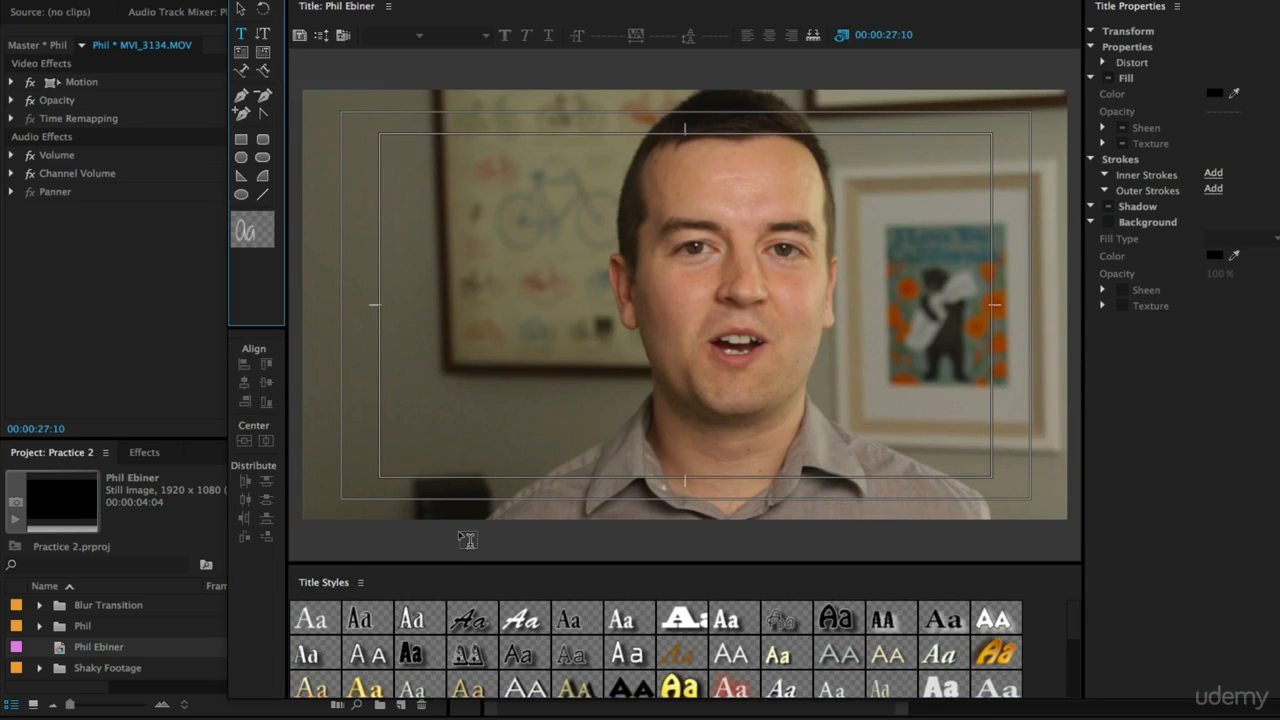
pyautogui.click(408, 376)
pyautogui.write('Phil Ebiner')
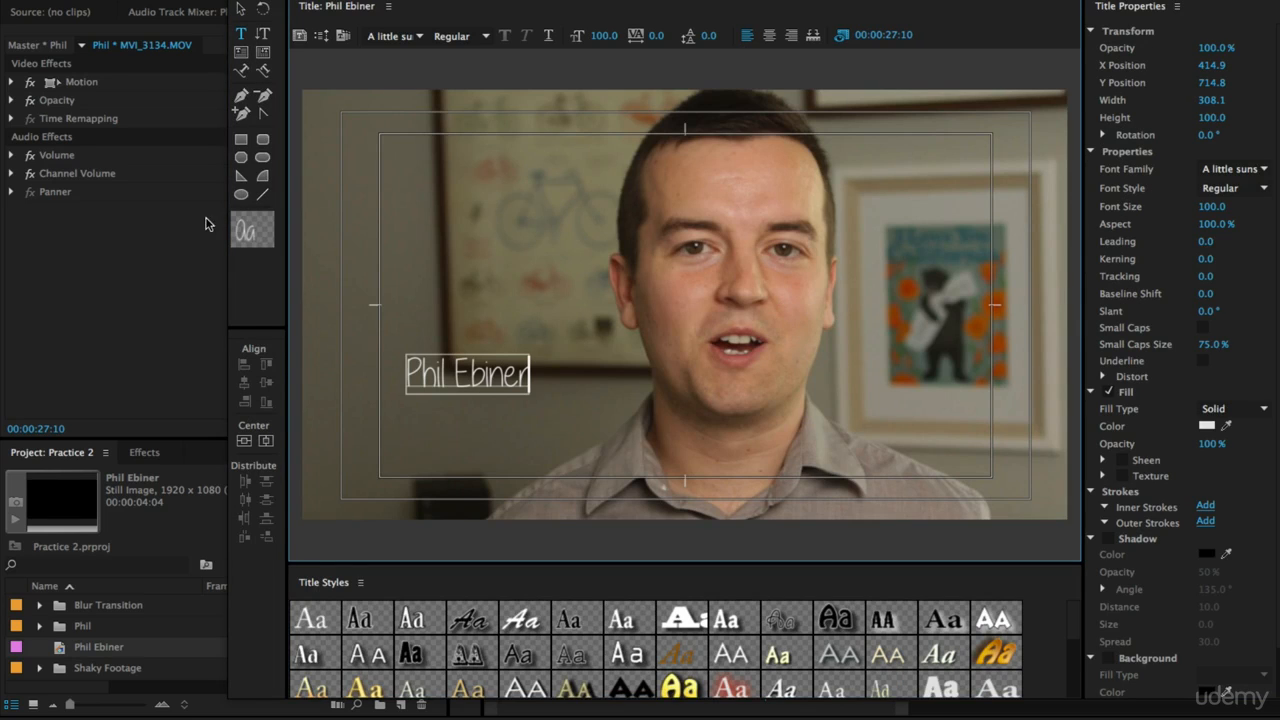
# Step: Set the text's font family to Raleway and its font style to Medium
pyautogui.click(241, 9)
pyautogui.click(390, 36)
pyautogui.write('Raleway')
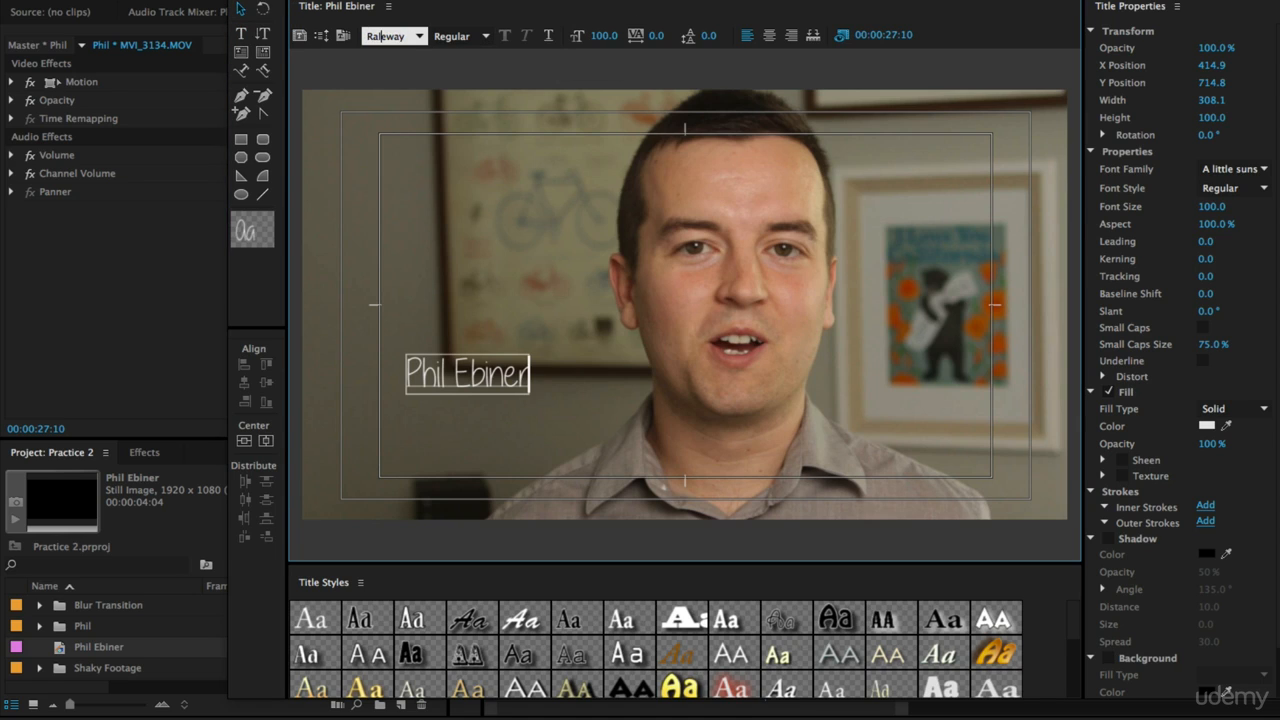
pyautogui.press('Return')
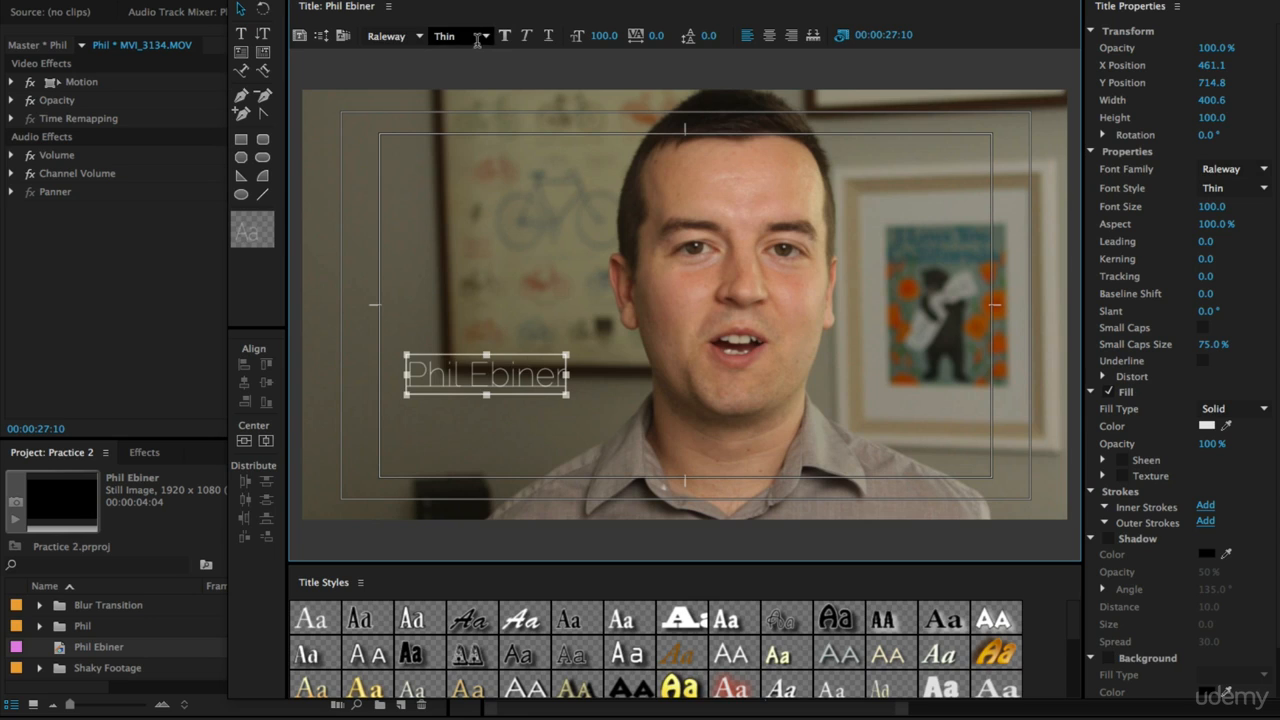
pyautogui.click(488, 38)
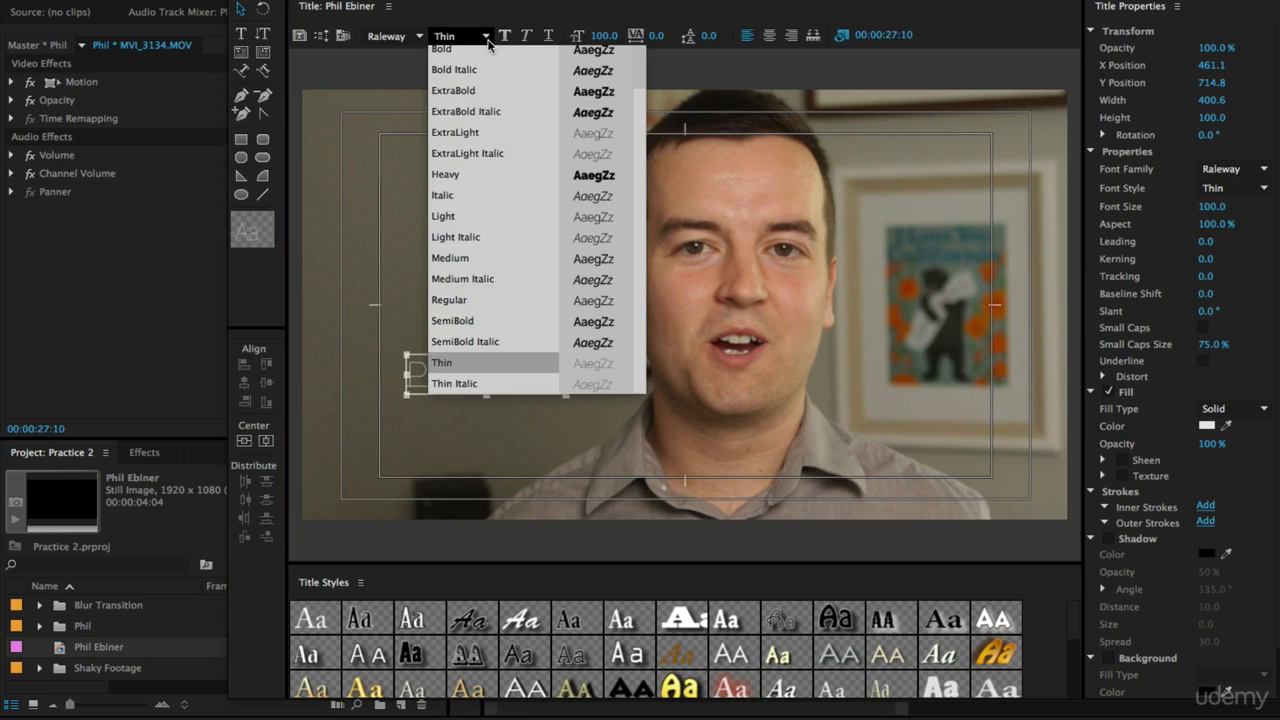
pyautogui.click(518, 259)
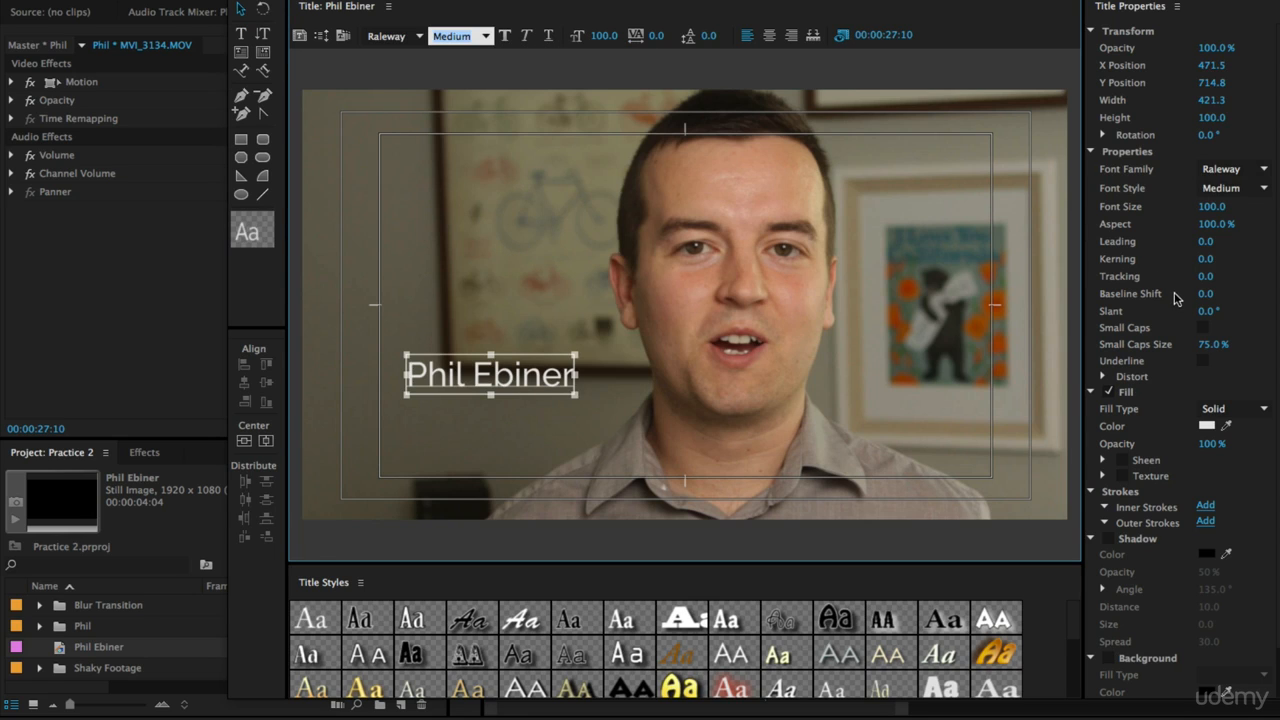
# Step: Enable Small Caps with a Small Caps Size of 100% and move the text slightly lower
pyautogui.click(1203, 327)
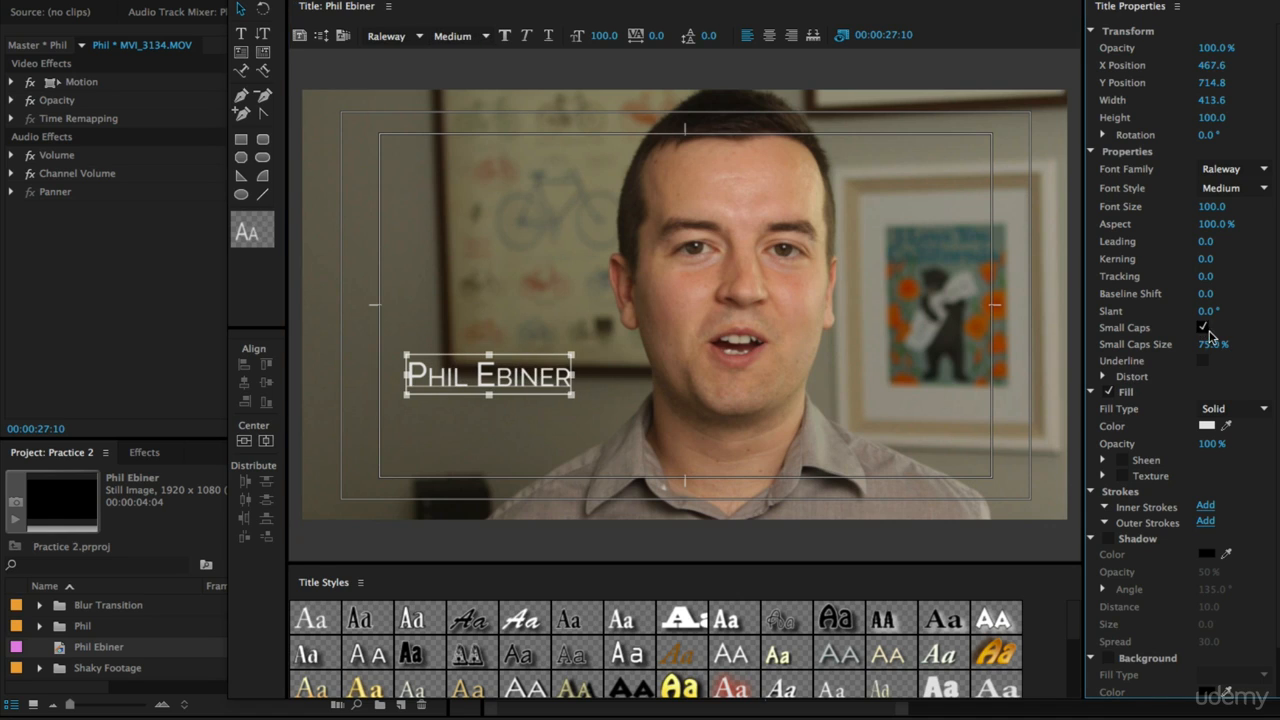
pyautogui.moveTo(1214, 345); pyautogui.dragTo(1244, 345)
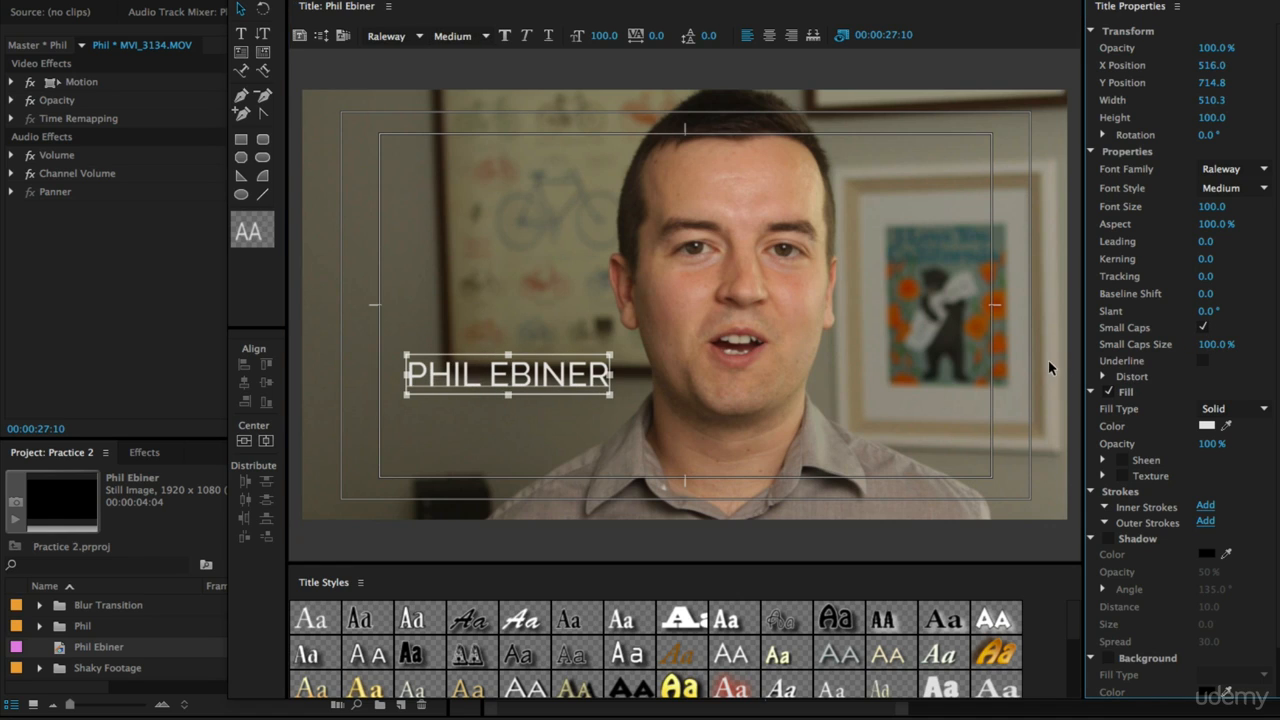
pyautogui.moveTo(507, 373); pyautogui.dragTo(502, 403)
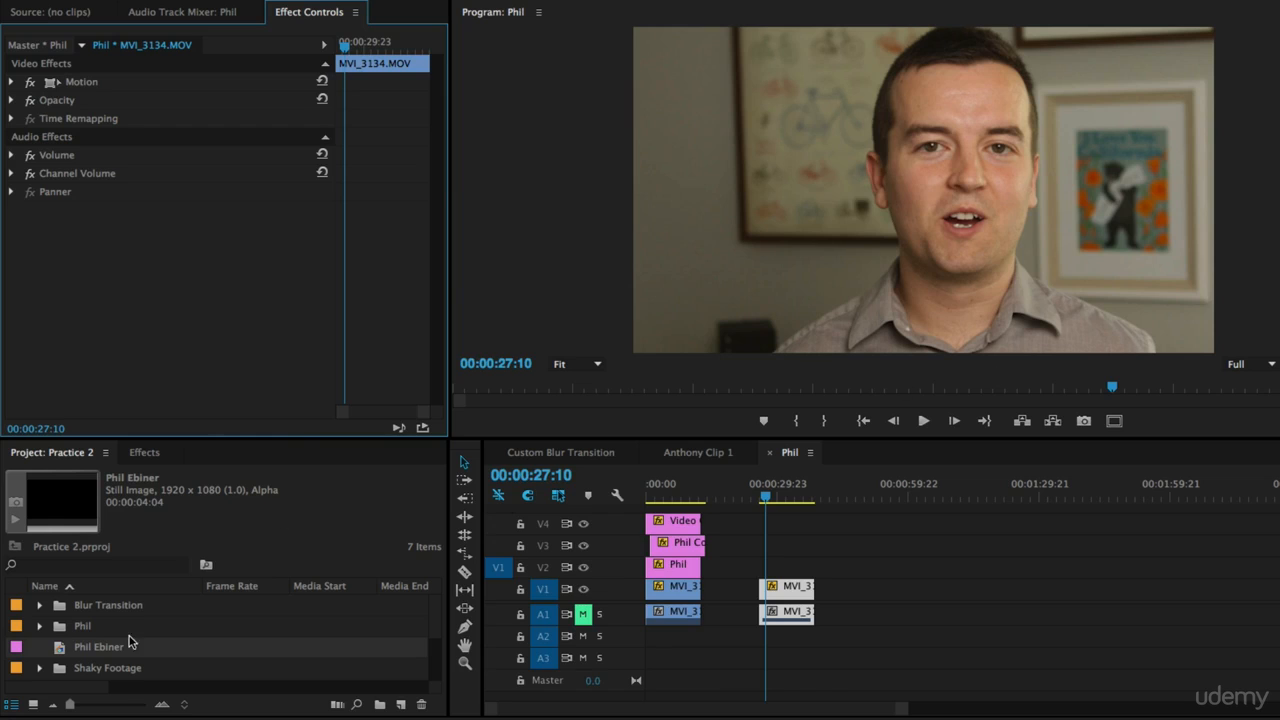
# Step: Place the Phil Ebiner title on V2 at the playhead and extend it to the end of the video clip
pyautogui.moveTo(109, 655); pyautogui.dragTo(770, 572)
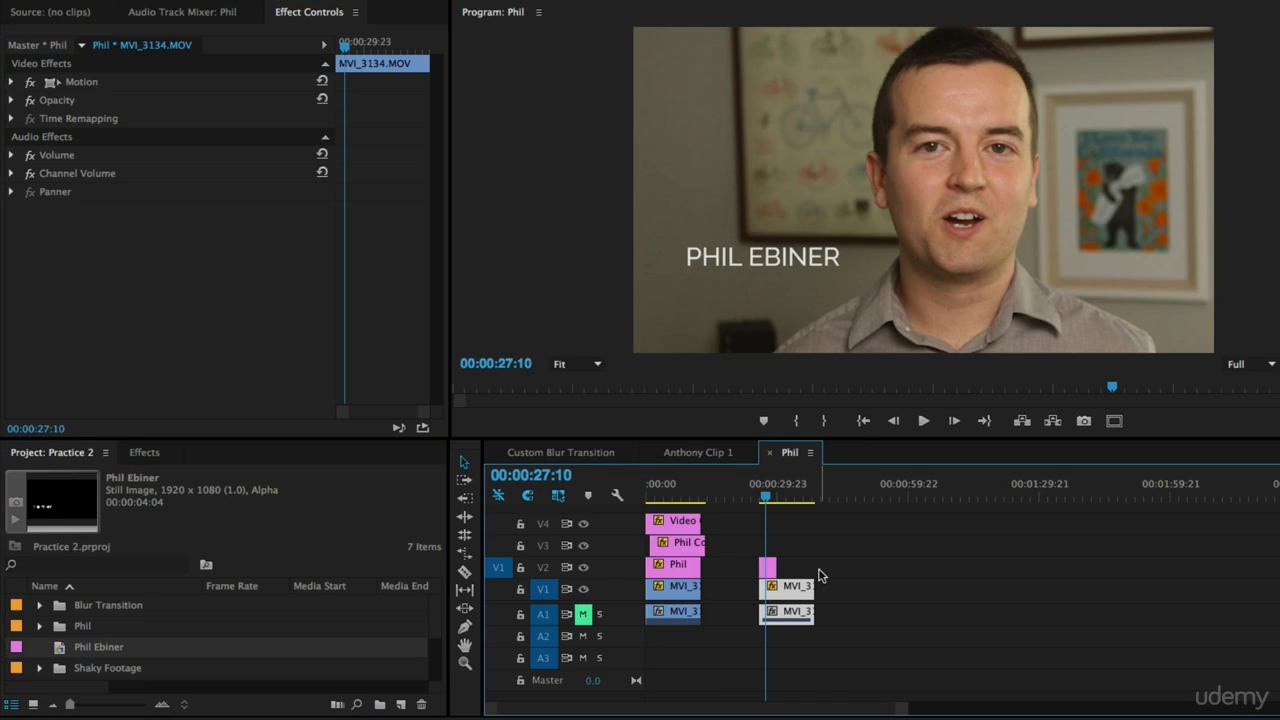
pyautogui.press('=')
pyautogui.press('=')
pyautogui.hscroll(1, 1030, 576)
pyautogui.press('=')
pyautogui.hscroll(5, 1046, 567)
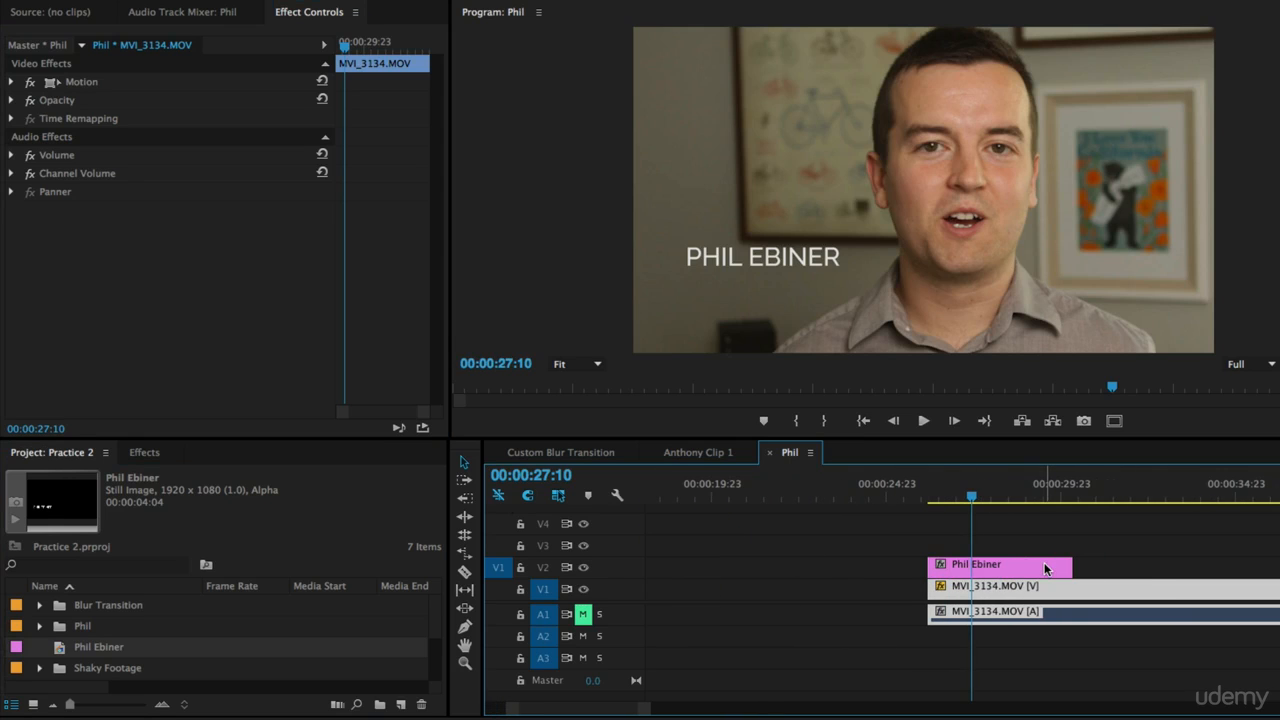
pyautogui.moveTo(982, 568); pyautogui.dragTo(1276, 573)
pyautogui.moveTo(818, 493); pyautogui.dragTo(865, 531)
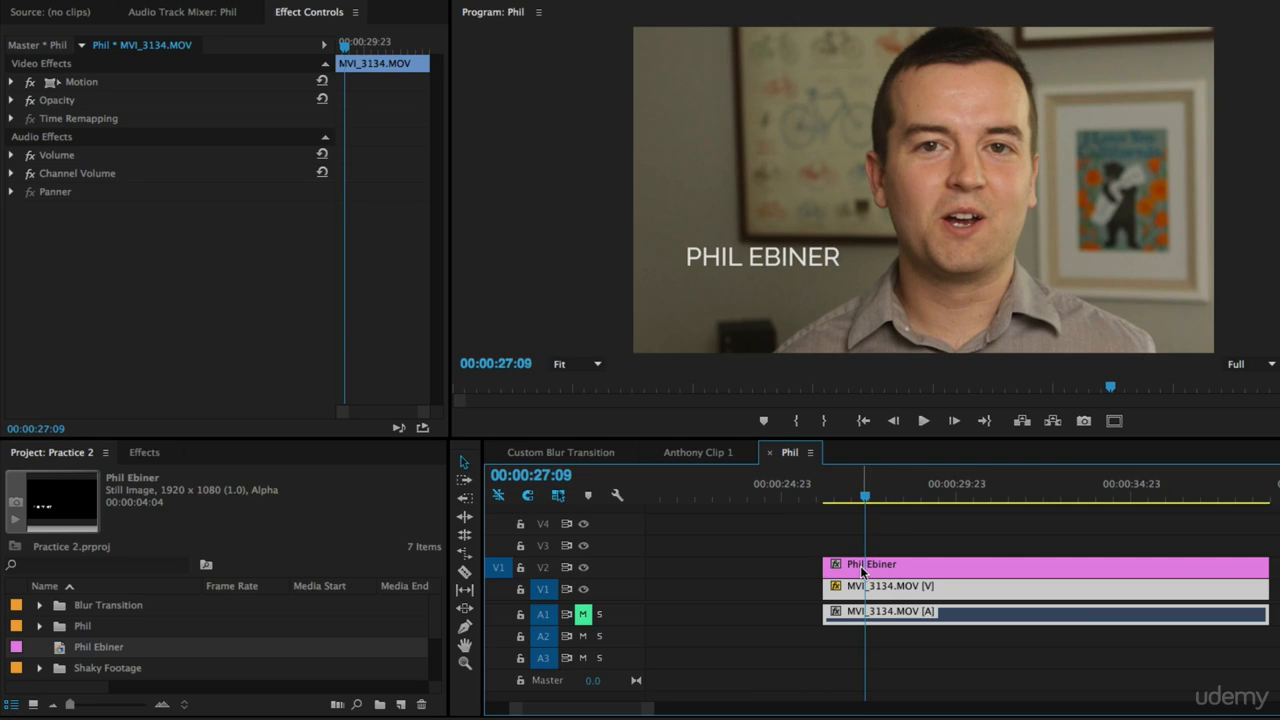
# Step: Duplicate the title clip onto V3 and save the project
pyautogui.moveTo(862, 566); pyautogui.dragTo(866, 543)
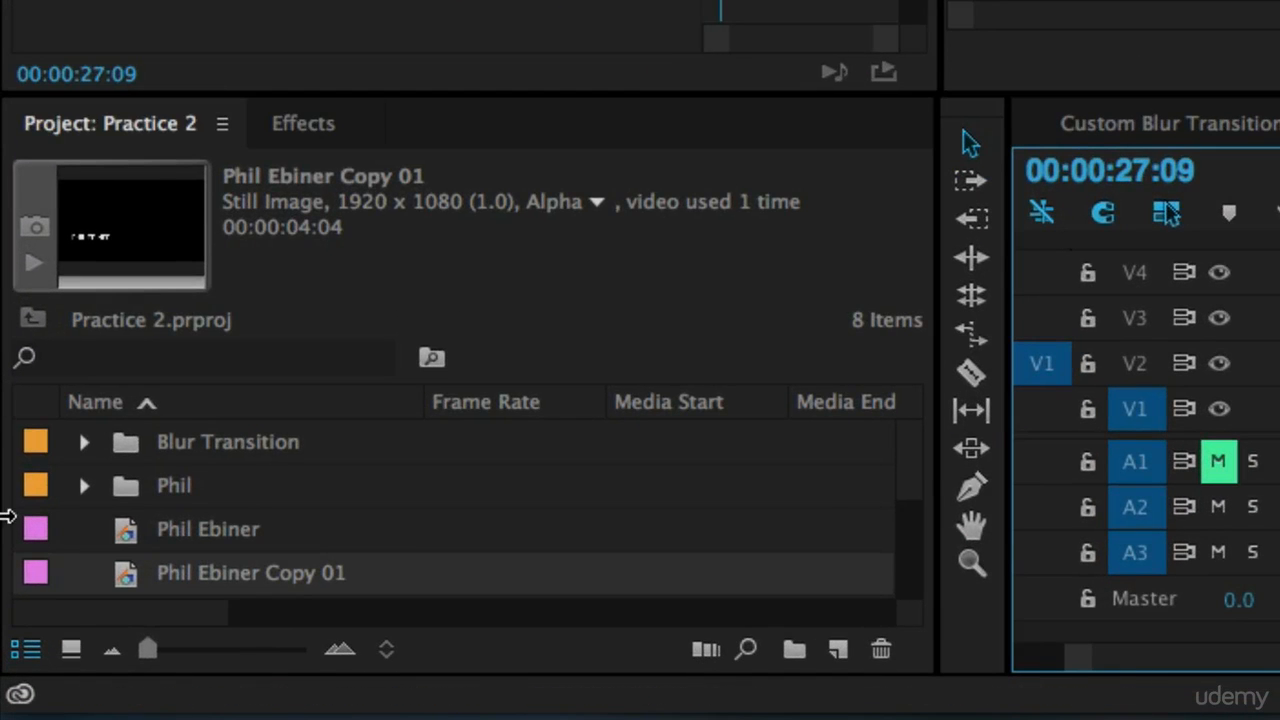
pyautogui.moveTo(177, 661); pyautogui.dragTo(185, 671)
pyautogui.moveTo(386, 577); pyautogui.dragTo(214, 568)
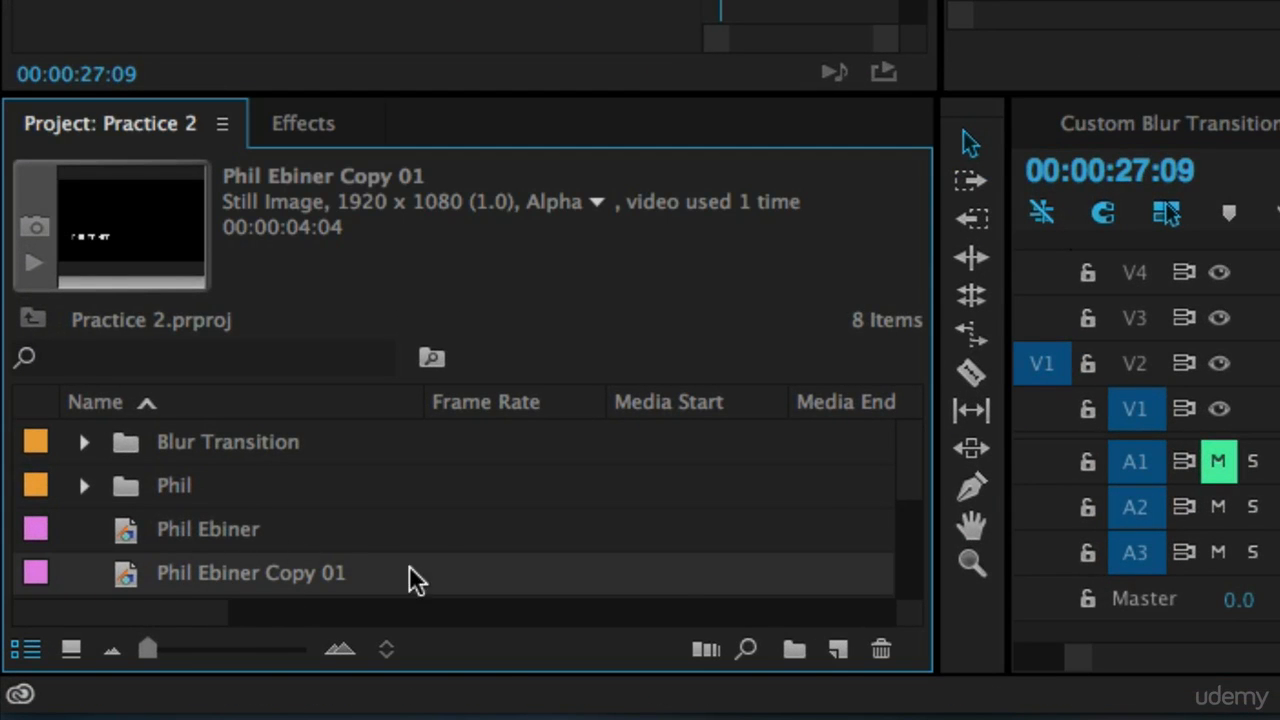
pyautogui.click(819, 494)
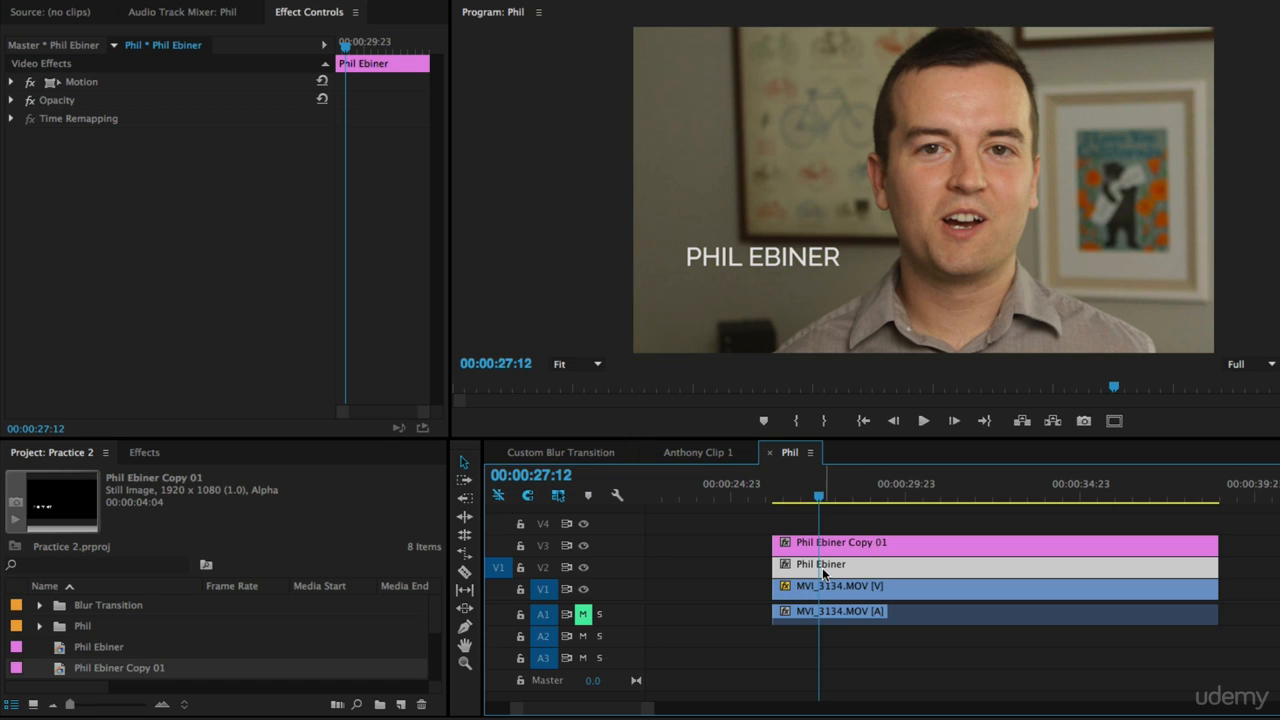
pyautogui.hotkey('ctrl', 's')
# Step: Rename the duplicated title in the project as "Video Creator"
pyautogui.moveTo(888, 575)
pyautogui.click(99, 666)
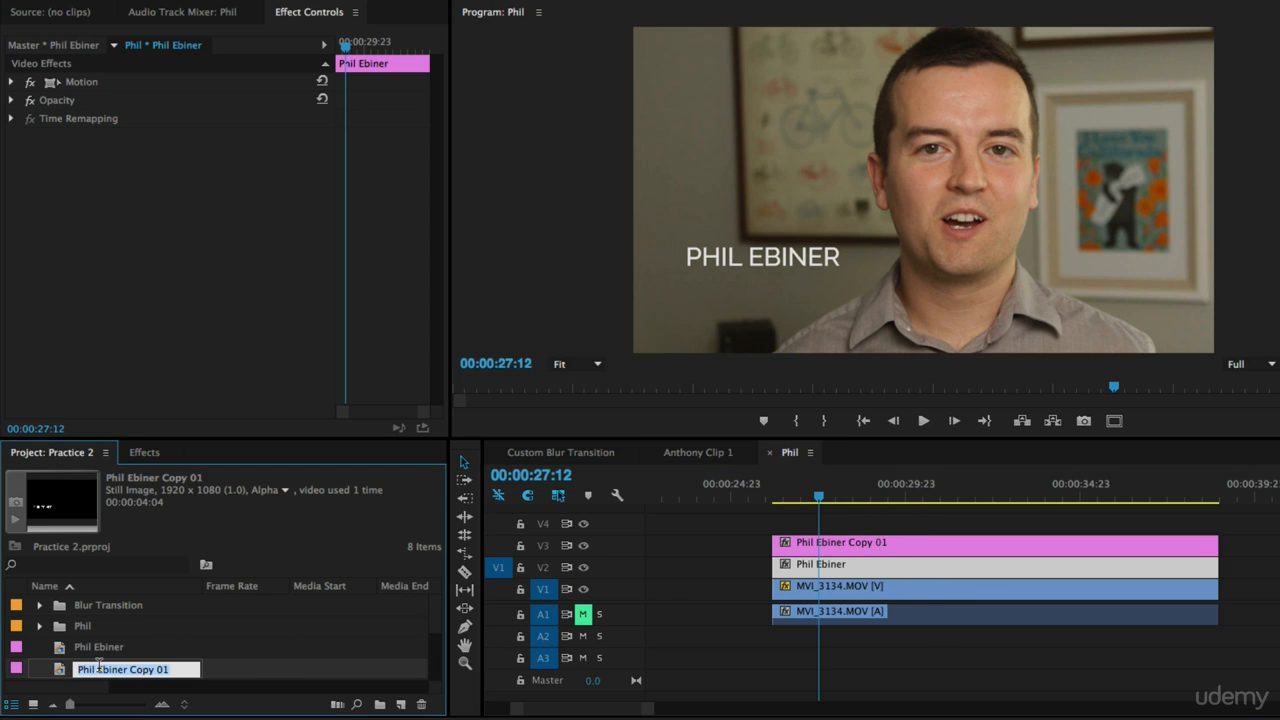
pyautogui.write('Vi')
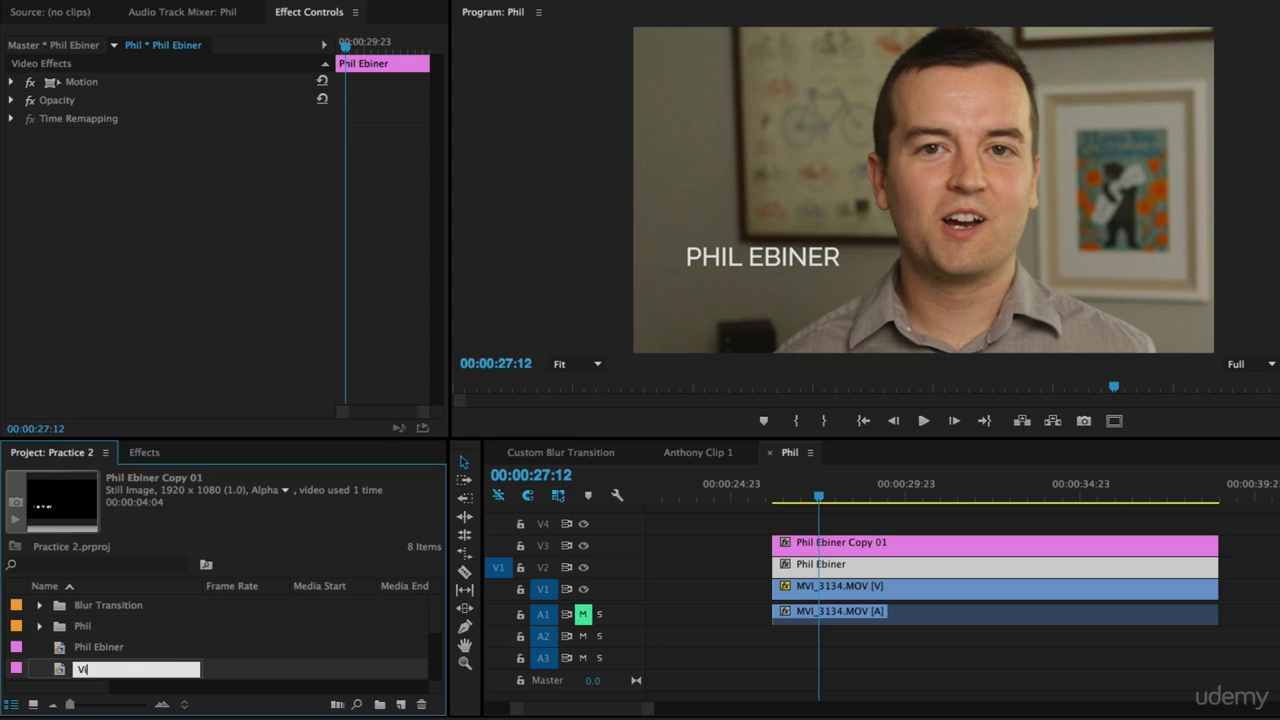
pyautogui.write('deo Creator')
pyautogui.press('Tab')
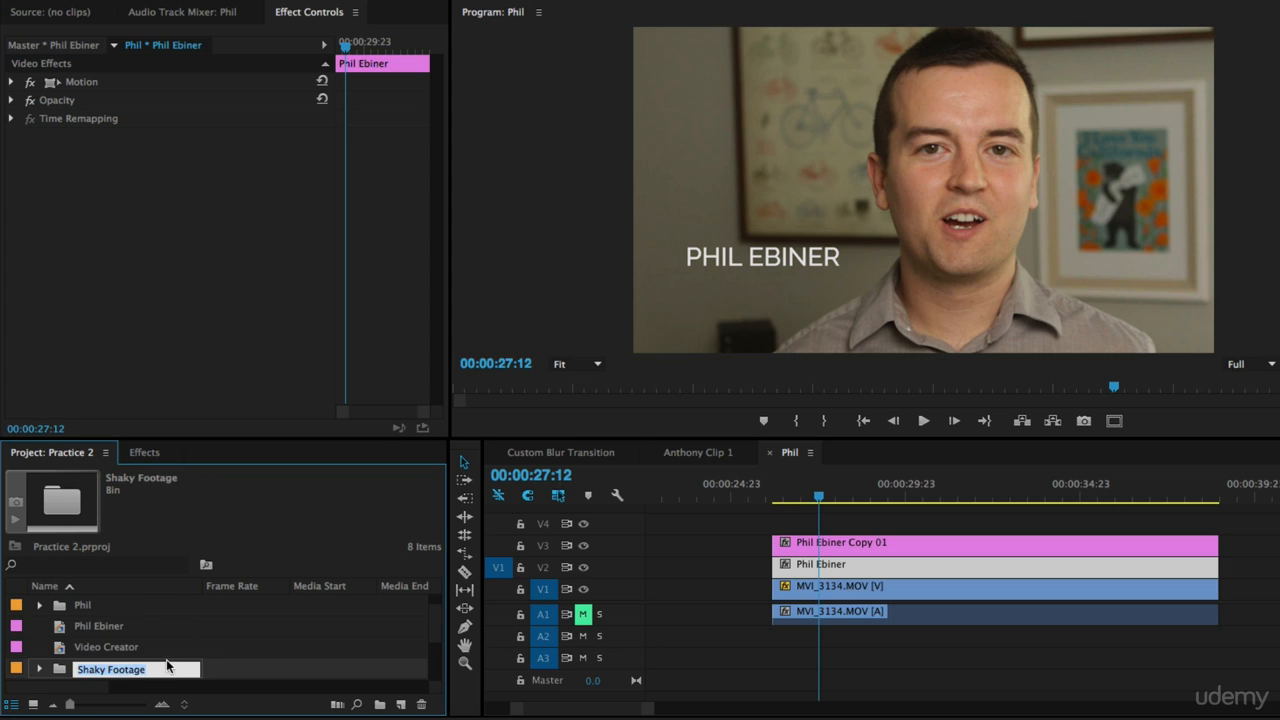
# Step: Replace the V3 clip with the Video Creator title and extend it to the end of the video clip
pyautogui.click(118, 645)
pyautogui.click(844, 550)
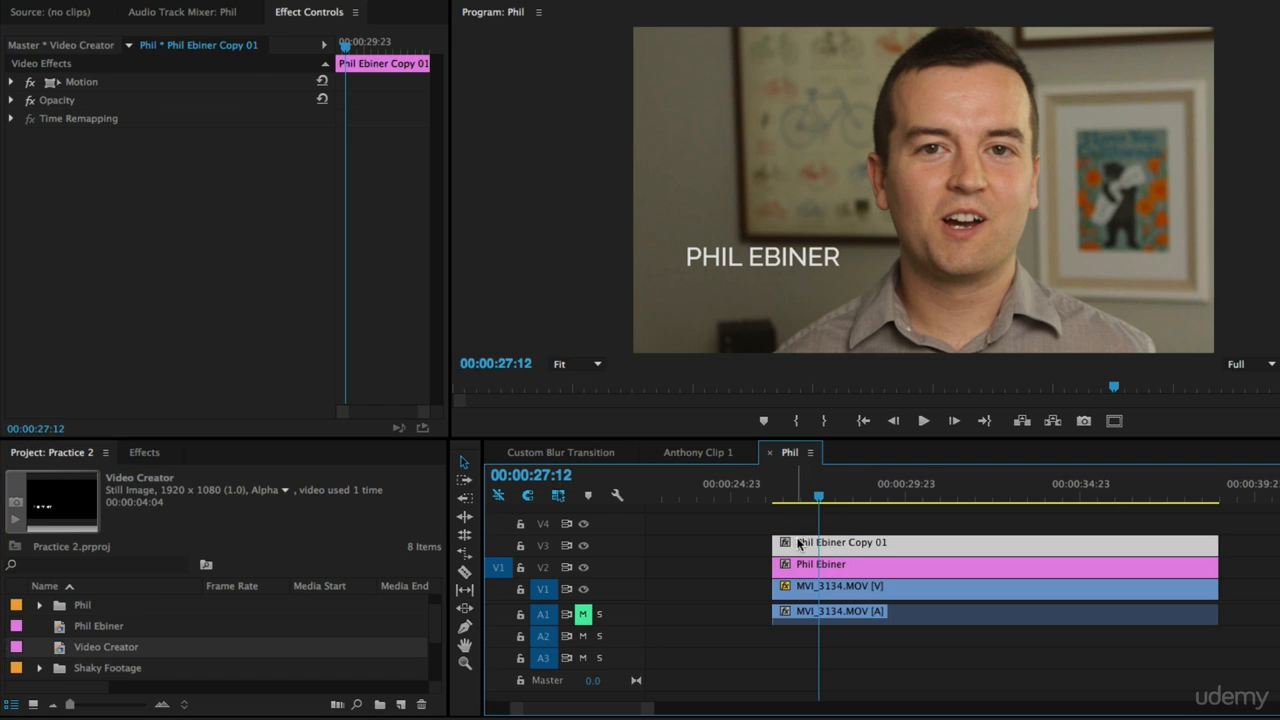
pyautogui.click(888, 528)
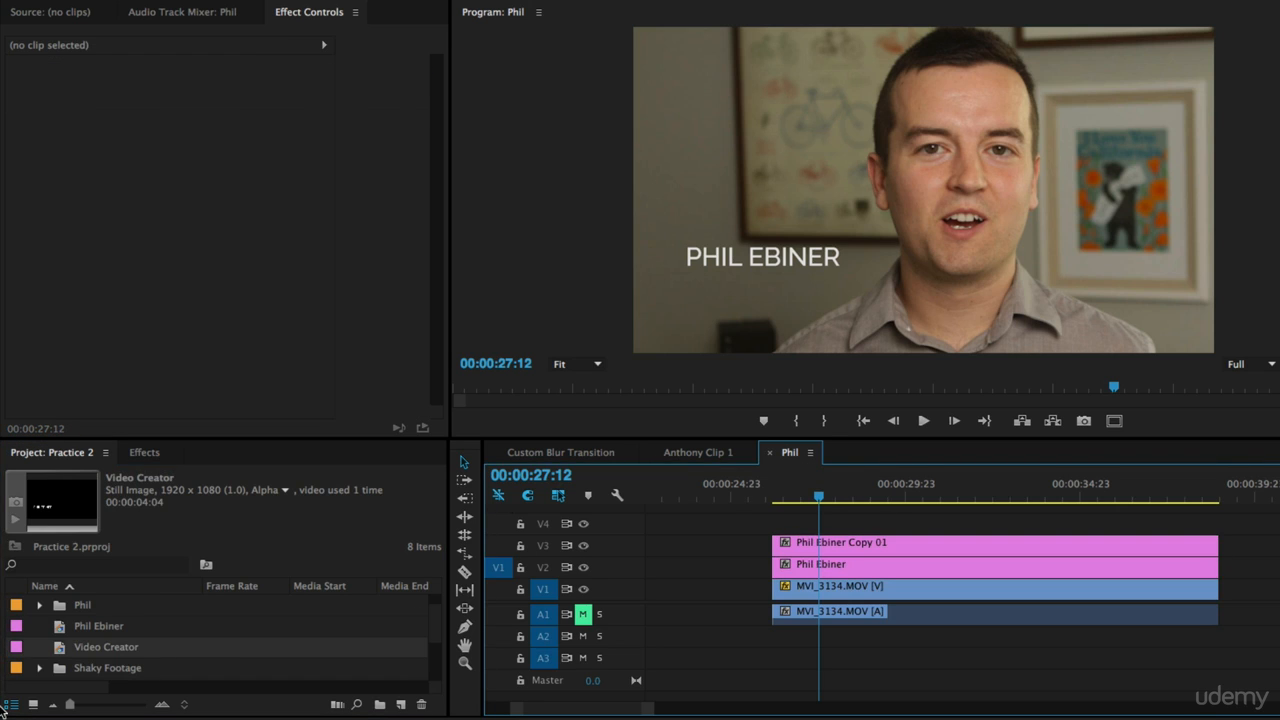
pyautogui.moveTo(140, 647); pyautogui.dragTo(788, 550)
pyautogui.click(1028, 546)
pyautogui.press('Delete')
pyautogui.moveTo(919, 544); pyautogui.dragTo(1218, 545)
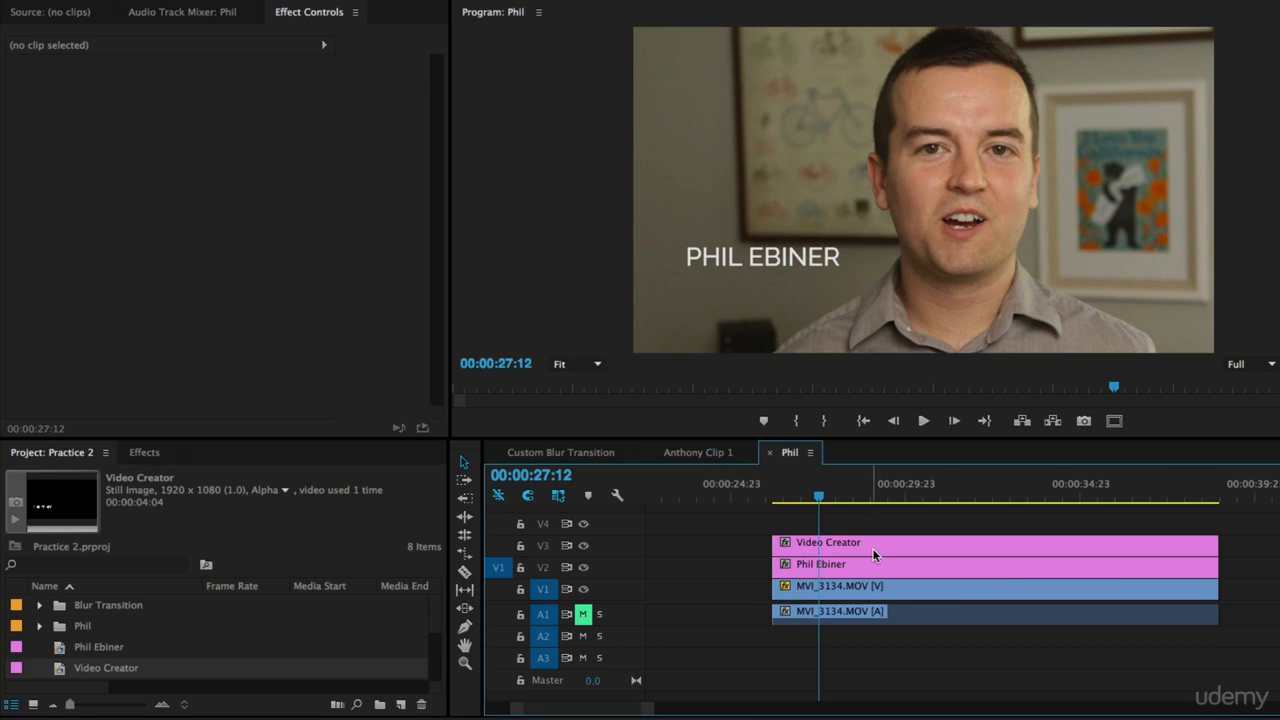
# Step: Open the Video Creator title, move its text just below the name, and replace it with "VIDEO CREATOR"
pyautogui.doubleClick(806, 548)
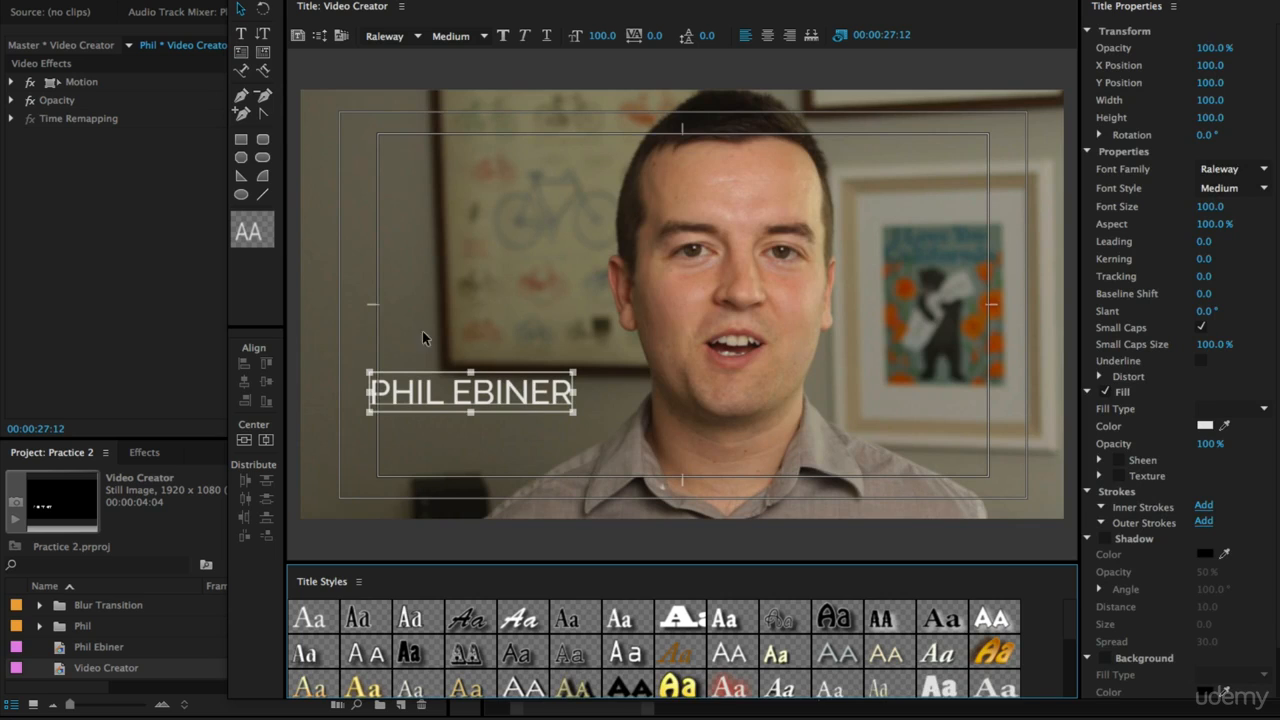
pyautogui.moveTo(479, 397); pyautogui.dragTo(490, 434)
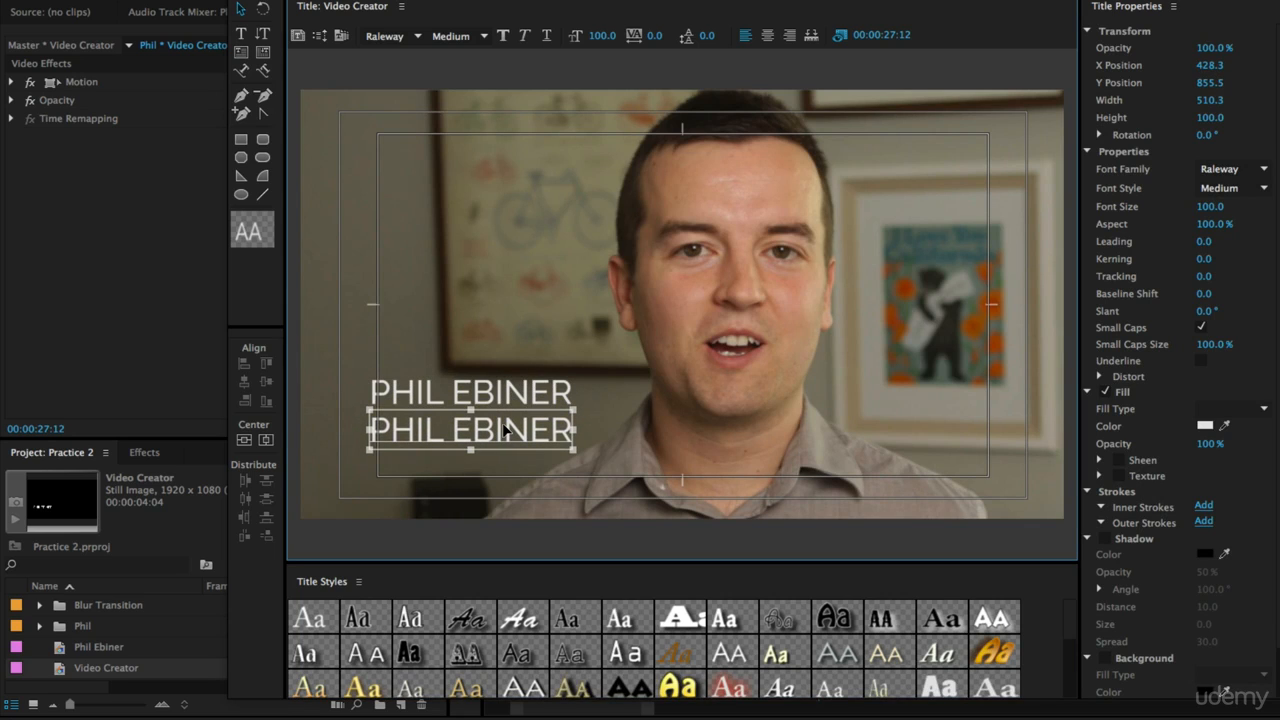
pyautogui.doubleClick(504, 428)
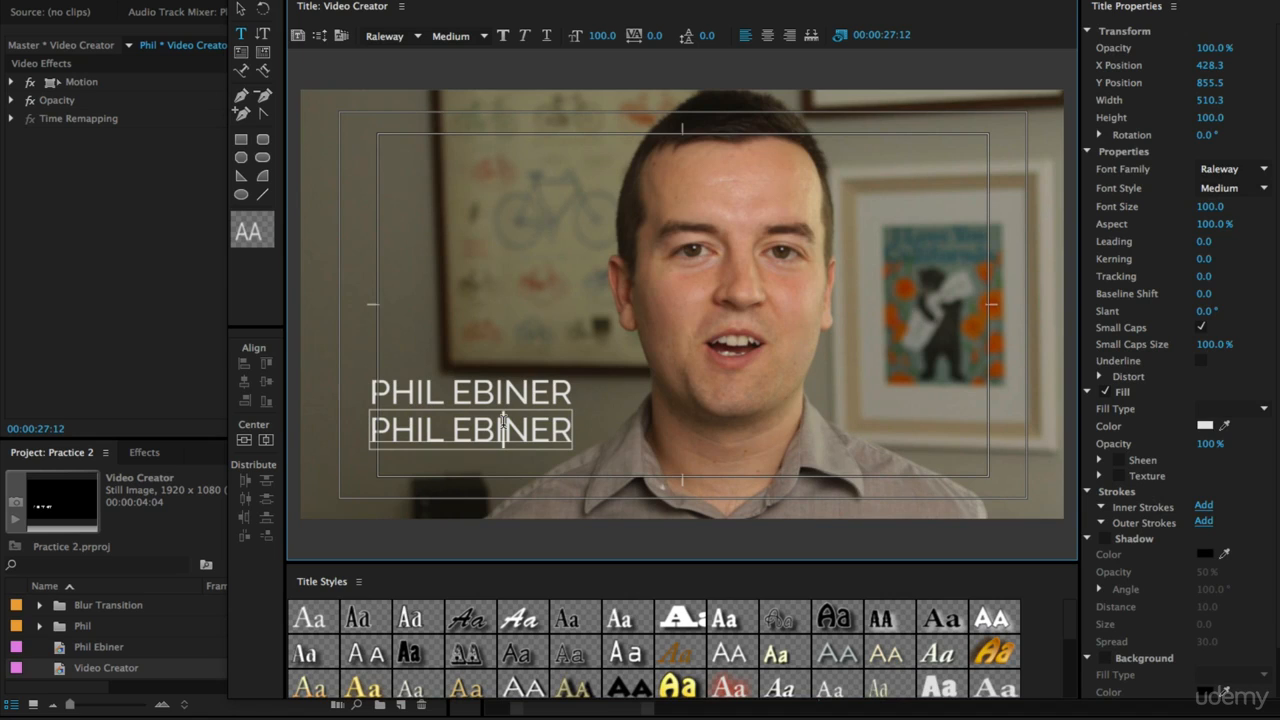
pyautogui.hotkey('ctrl', 'a')
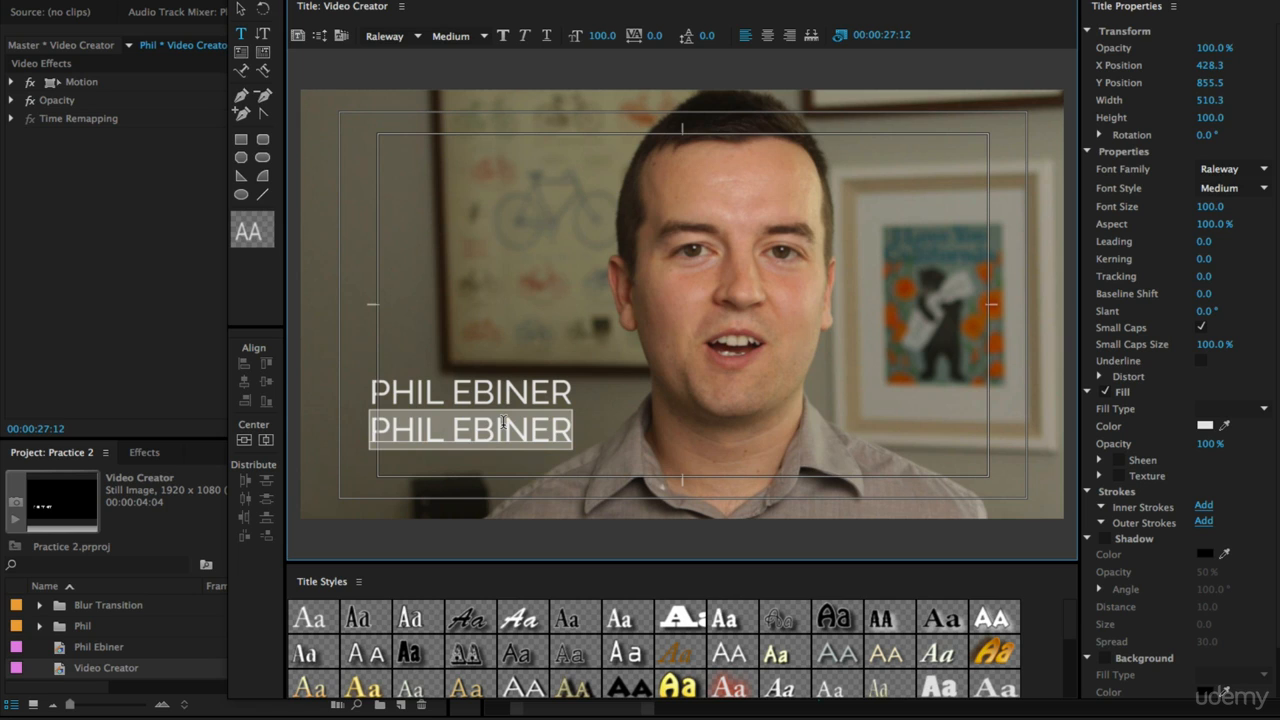
pyautogui.write('VIDEO CREATOR')
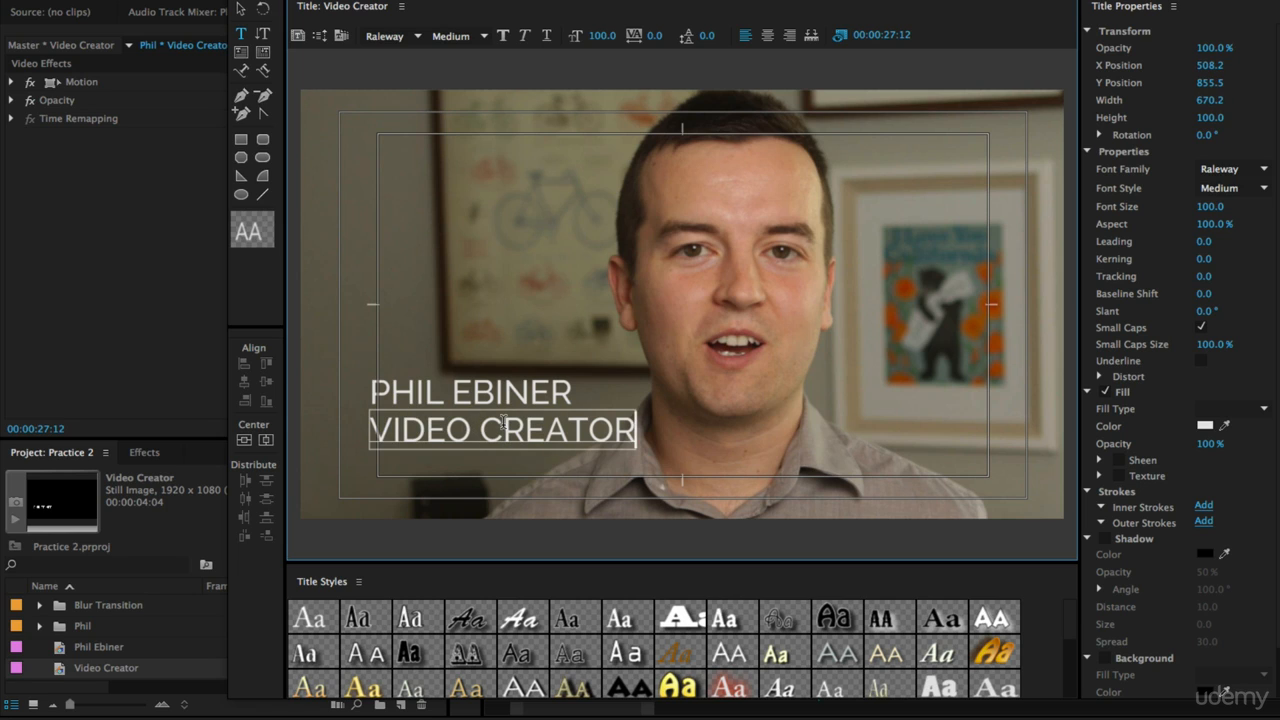
# Step: Set the VIDEO CREATOR line to Bold, font size 50, and shift it under the right side of the name
pyautogui.click(243, 10)
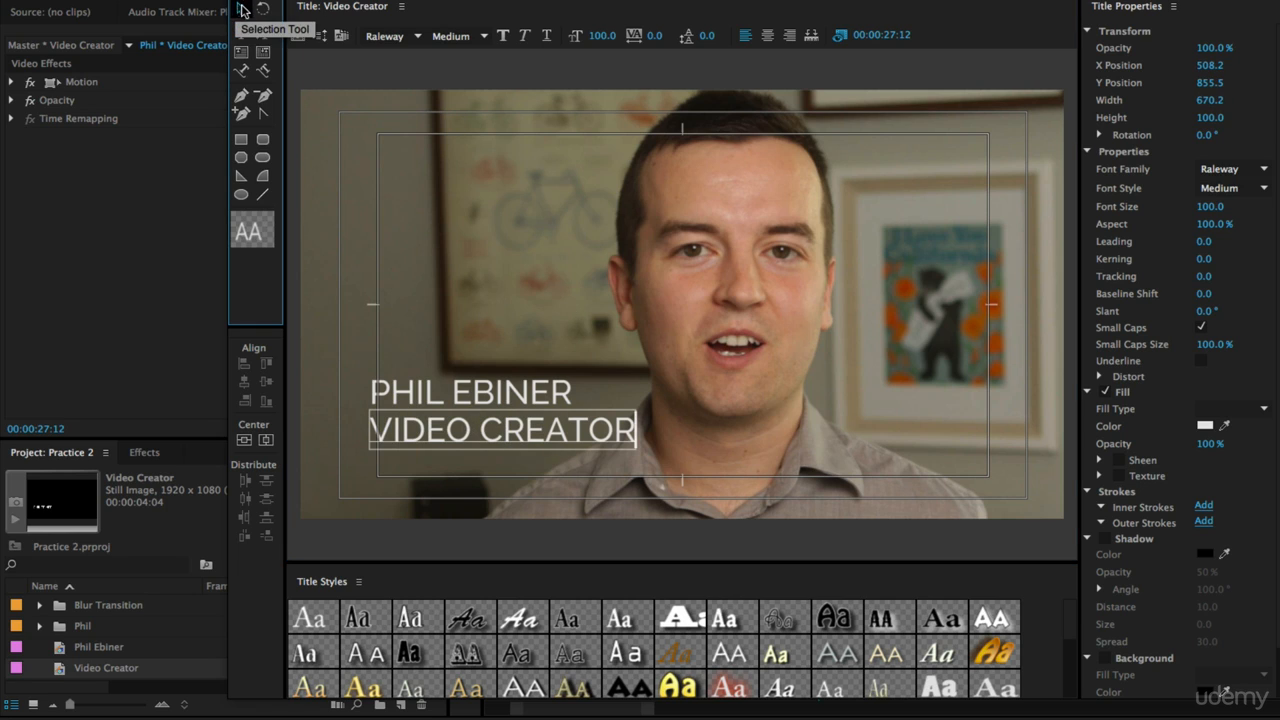
pyautogui.click(487, 37)
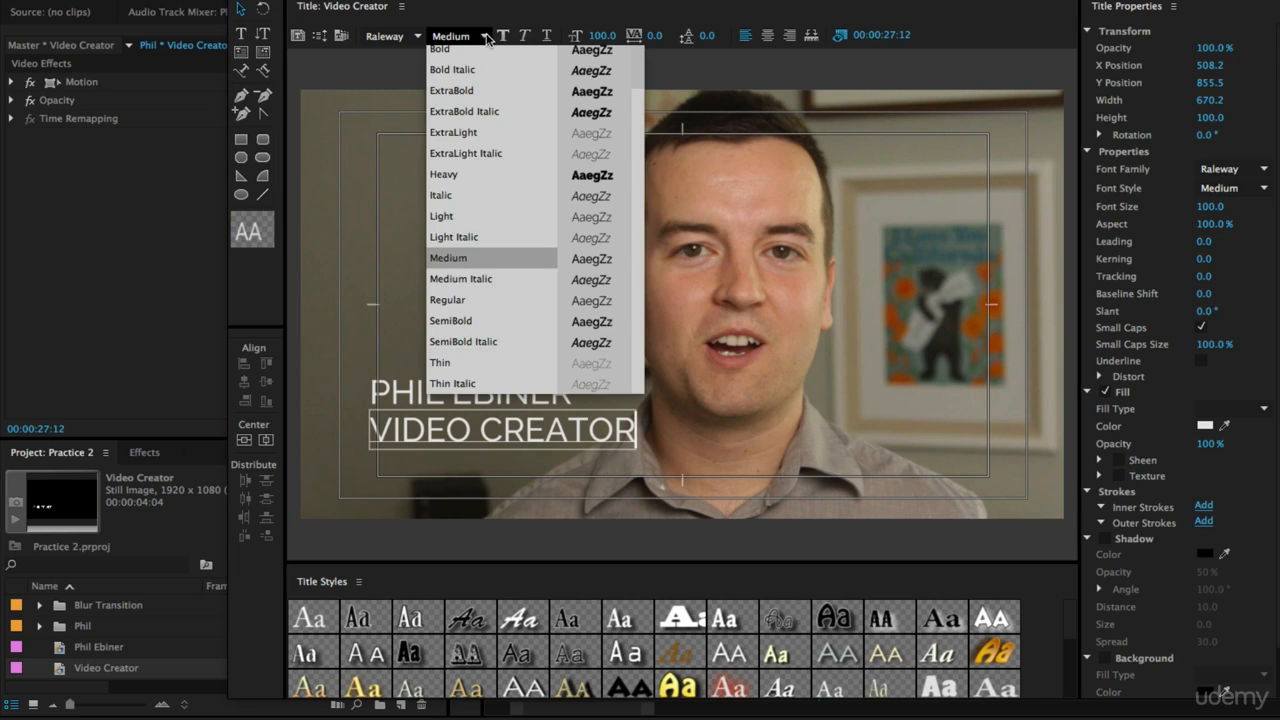
pyautogui.click(483, 46)
pyautogui.click(605, 33)
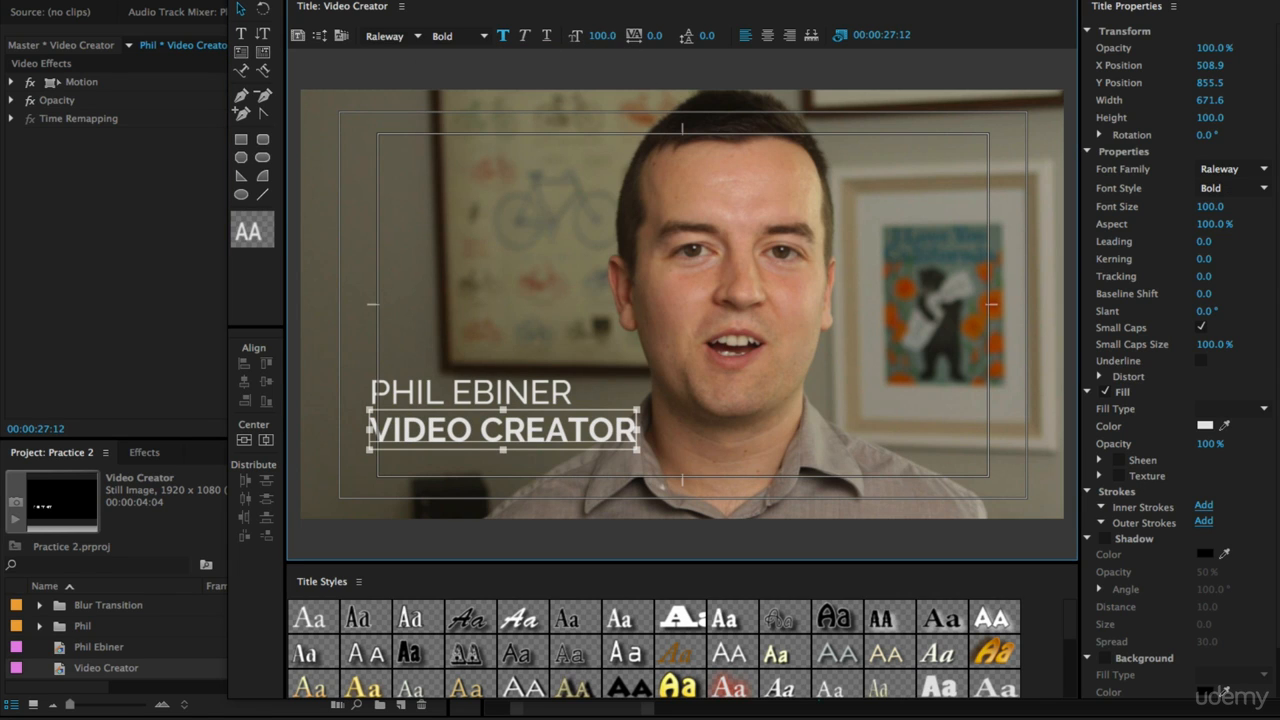
pyautogui.write('50')
pyautogui.press('Return')
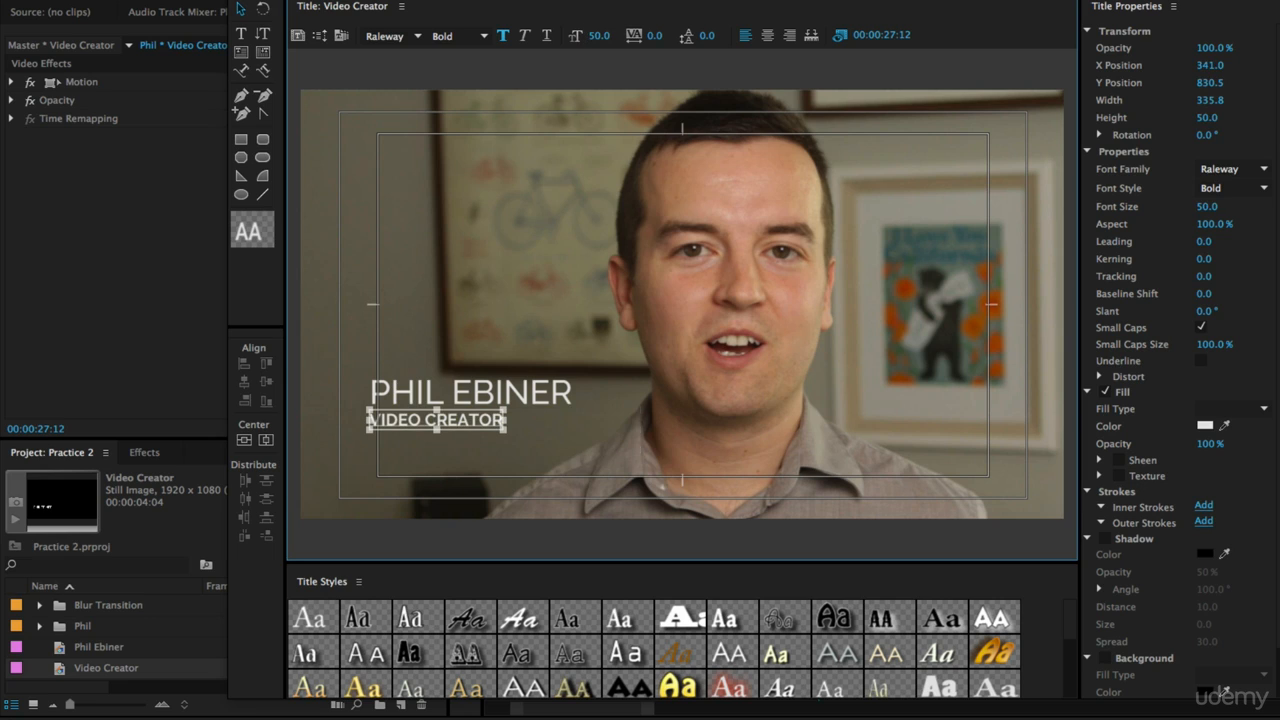
pyautogui.moveTo(466, 433); pyautogui.dragTo(539, 427)
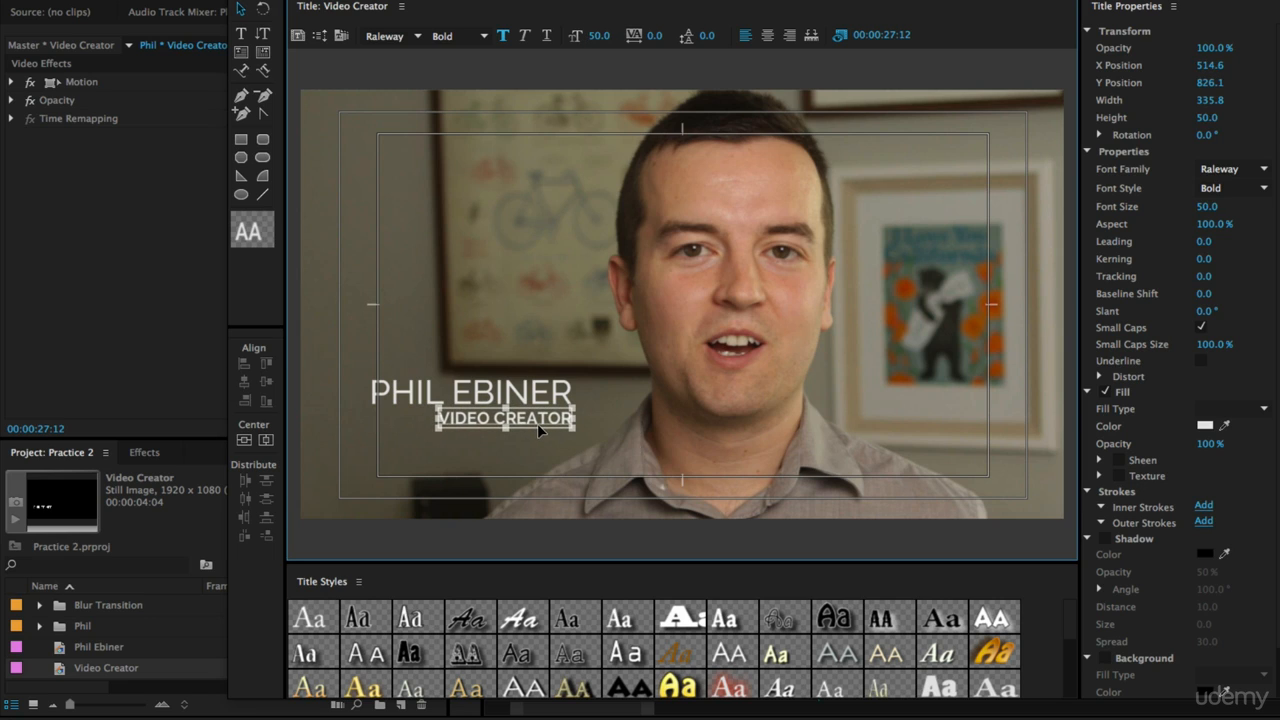
# Step: Nudge the VIDEO CREATOR line slightly lower beneath the name in the title
pyautogui.click(586, 439)
pyautogui.click(550, 425)
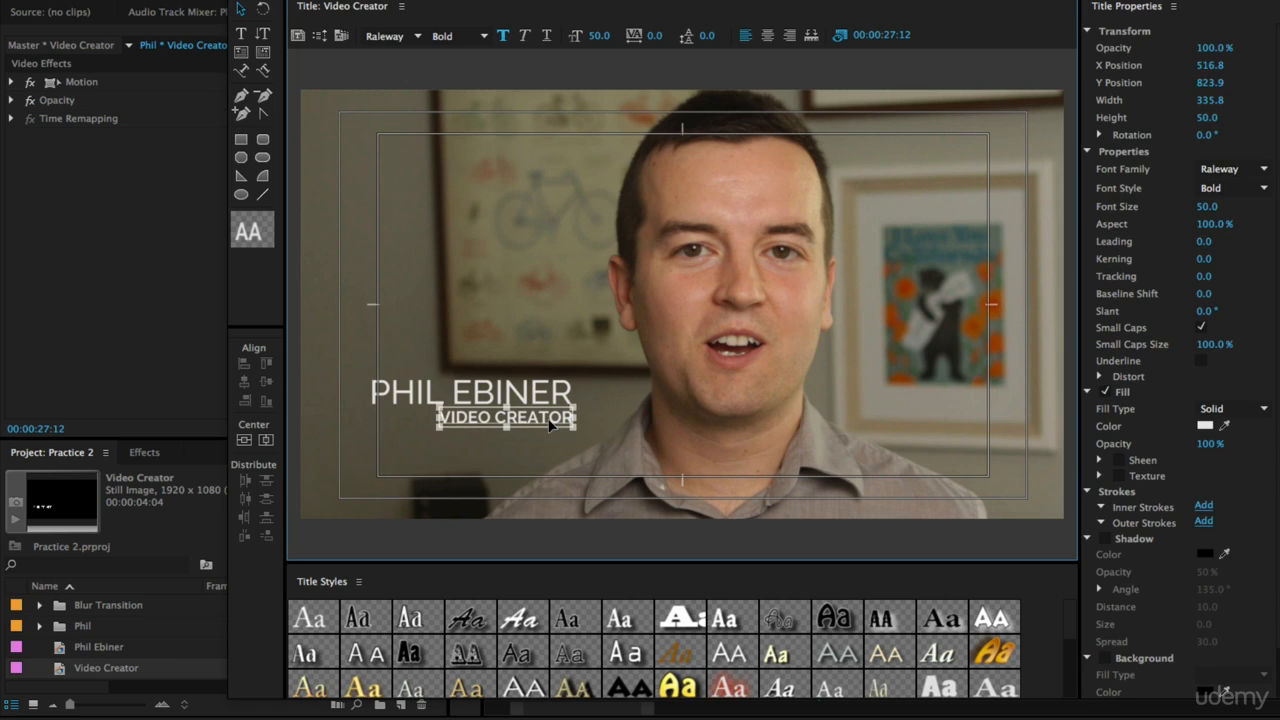
pyautogui.click(575, 450)
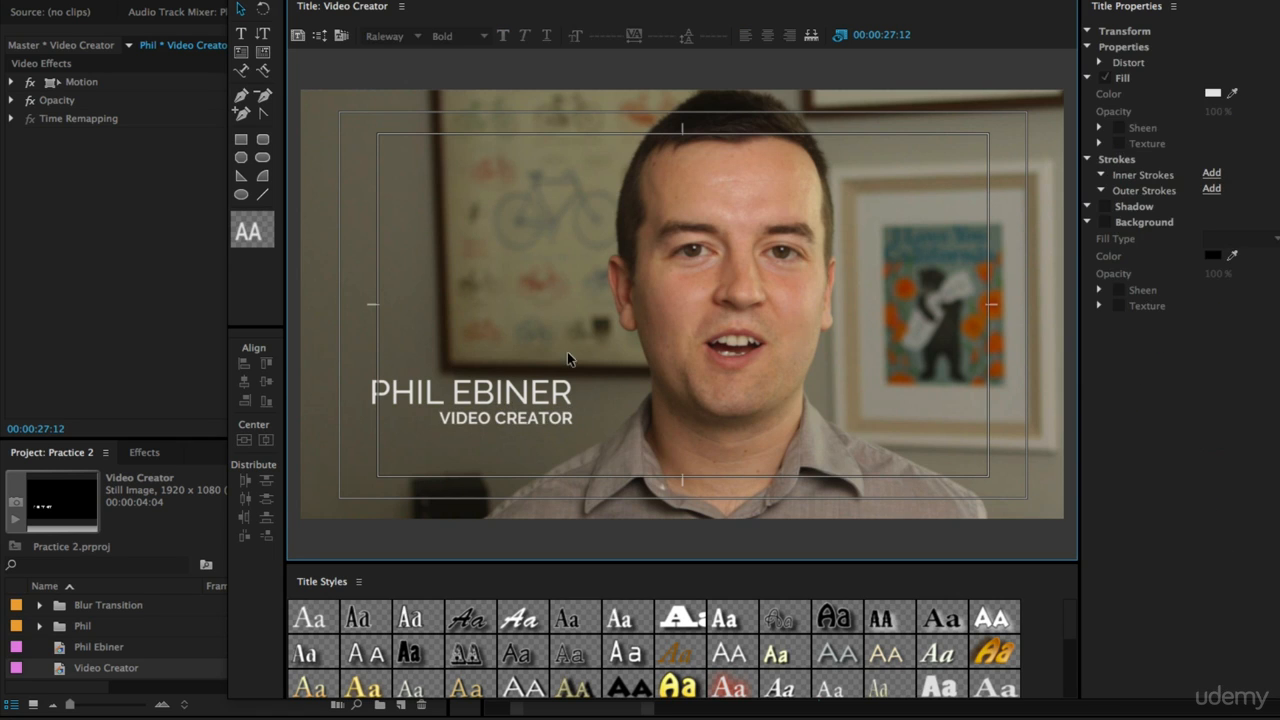
pyautogui.click(544, 420)
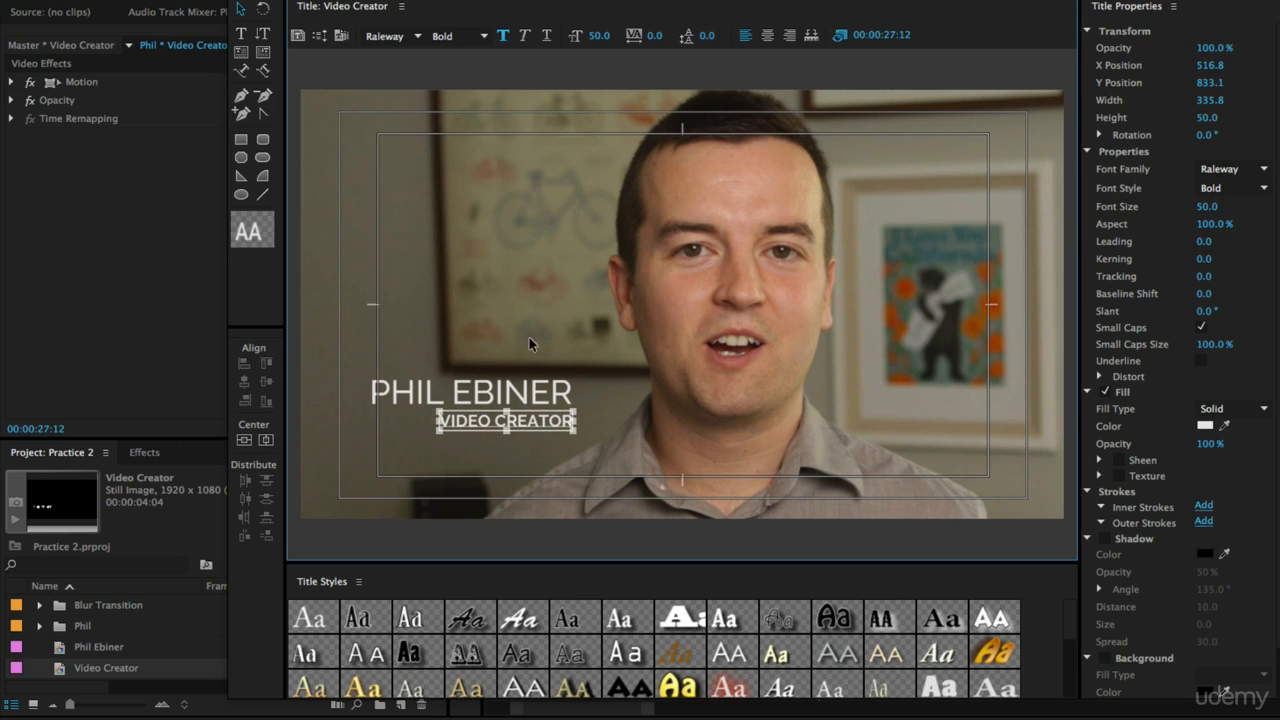
pyautogui.click(534, 370)
pyautogui.click(519, 419)
pyautogui.press('Down')
pyautogui.click(587, 313)
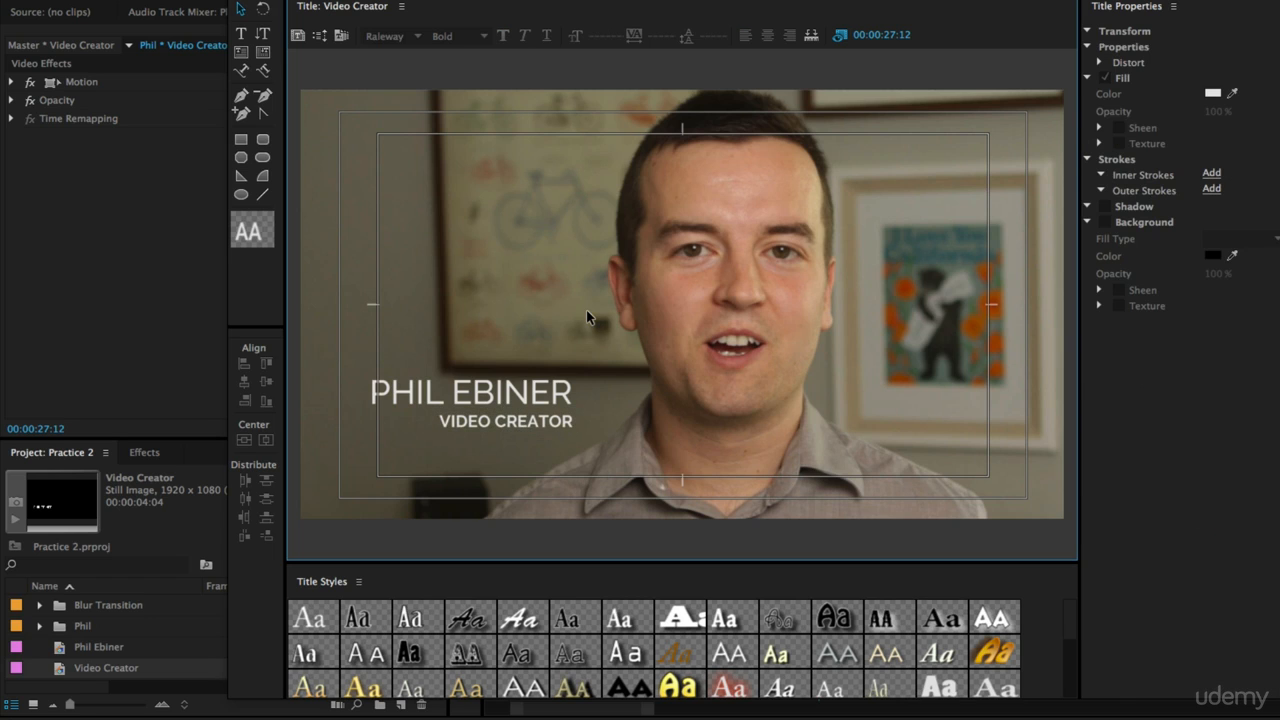
pyautogui.click(587, 420)
pyautogui.press('Down')
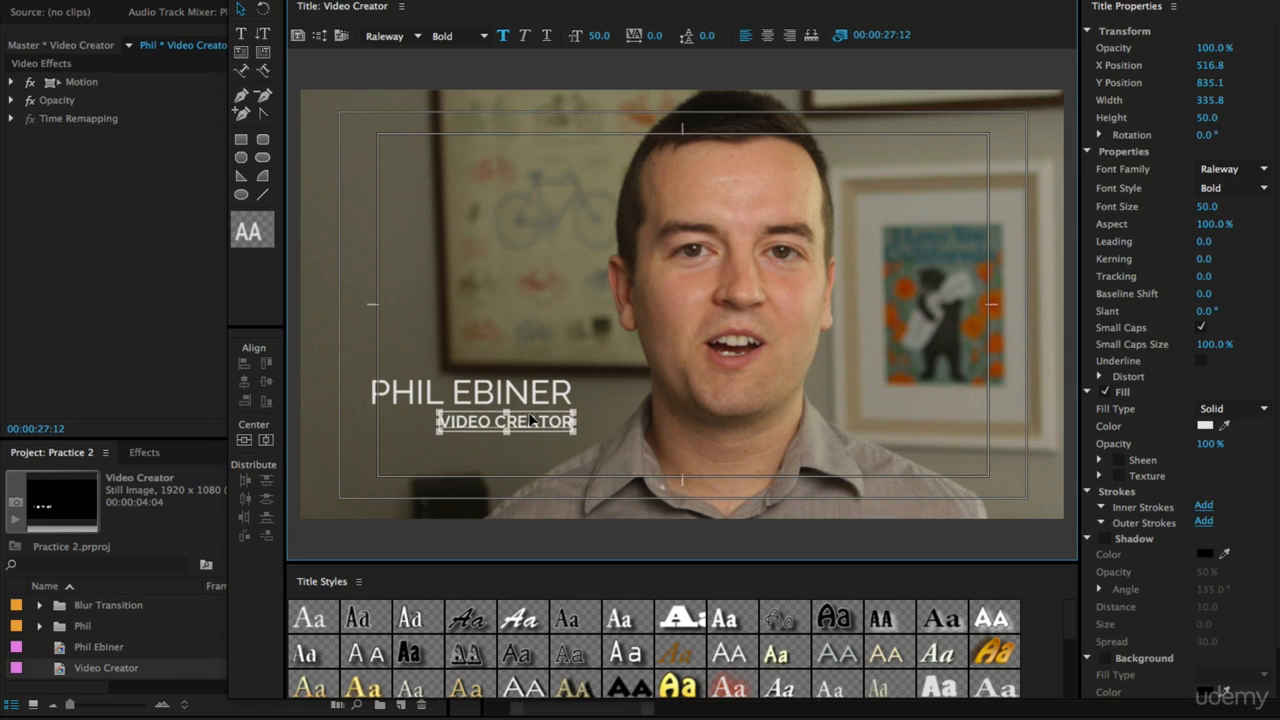
pyautogui.click(549, 305)
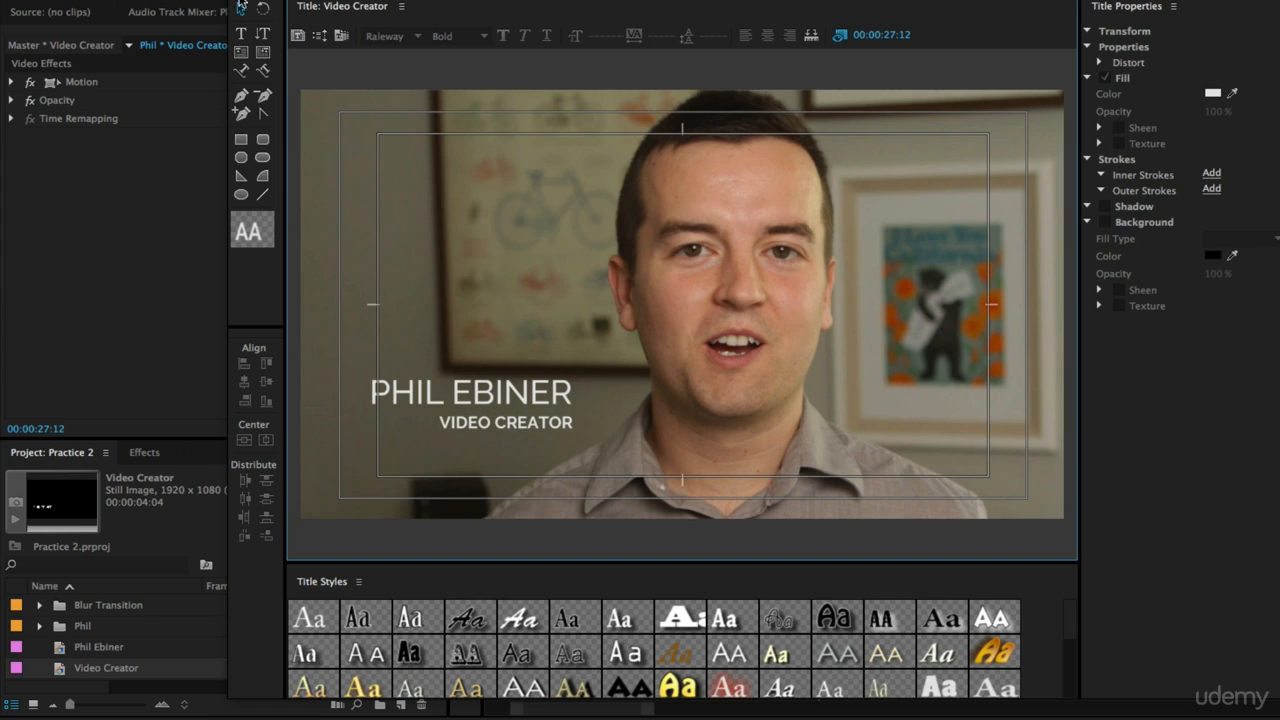
# Step: Close the title editor and duplicate the Video Creator clip onto track V4
pyautogui.click(238, 2)
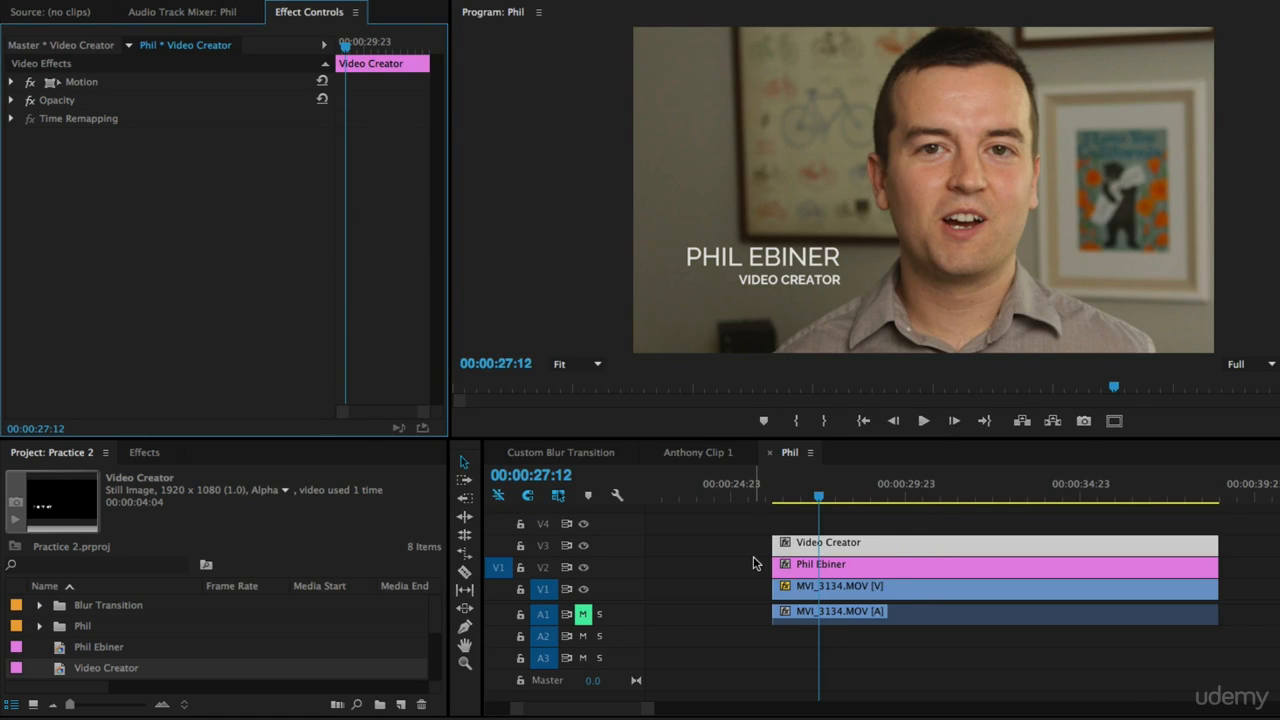
pyautogui.click(893, 548)
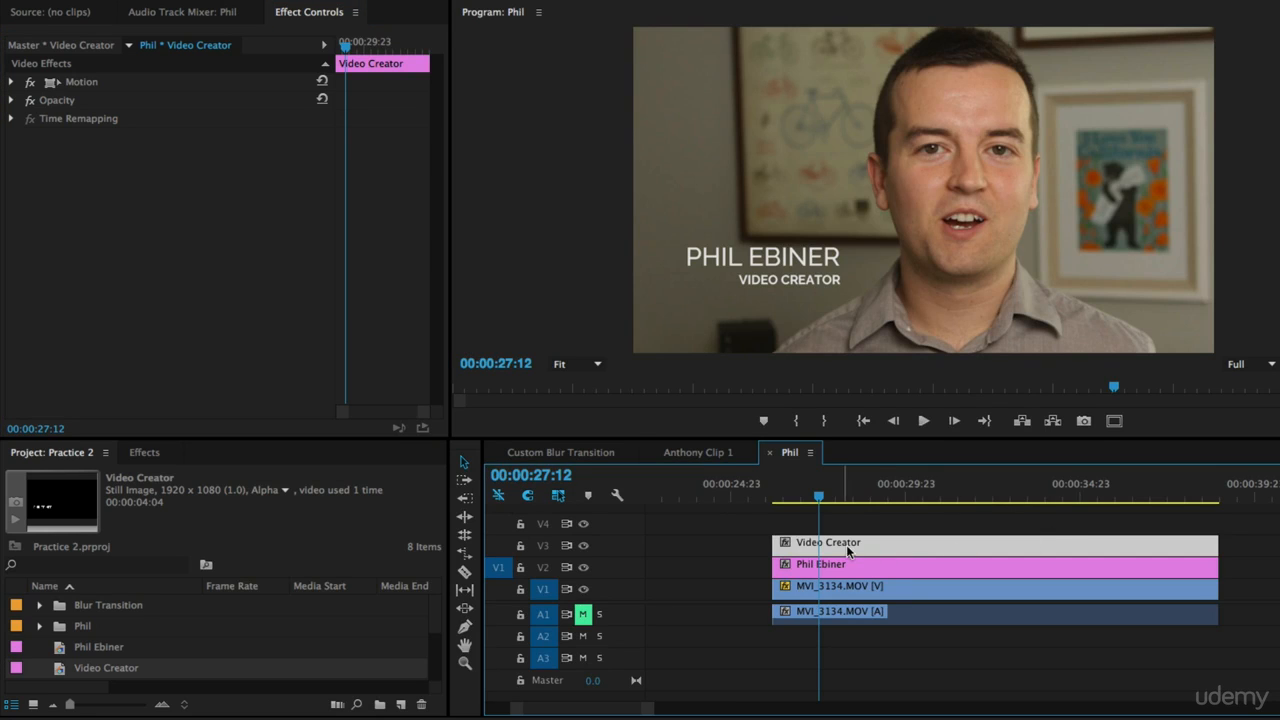
pyautogui.keyDown('alt'); pyautogui.moveTo(824, 556); pyautogui.dragTo(868, 516); pyautogui.keyUp('alt')
pyautogui.click(882, 518)
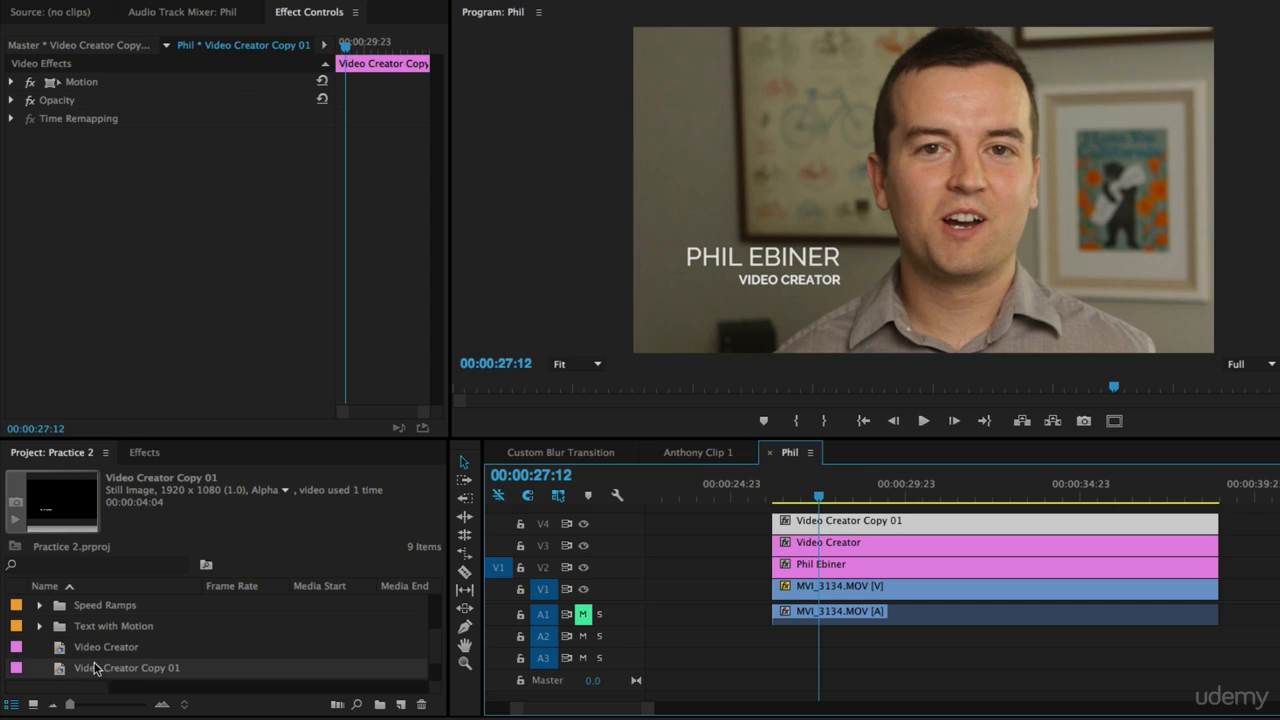
# Step: Rename the duplicated title in the project as "Line"
pyautogui.click(100, 668)
pyautogui.press('BackSpace')
pyautogui.write('Line')
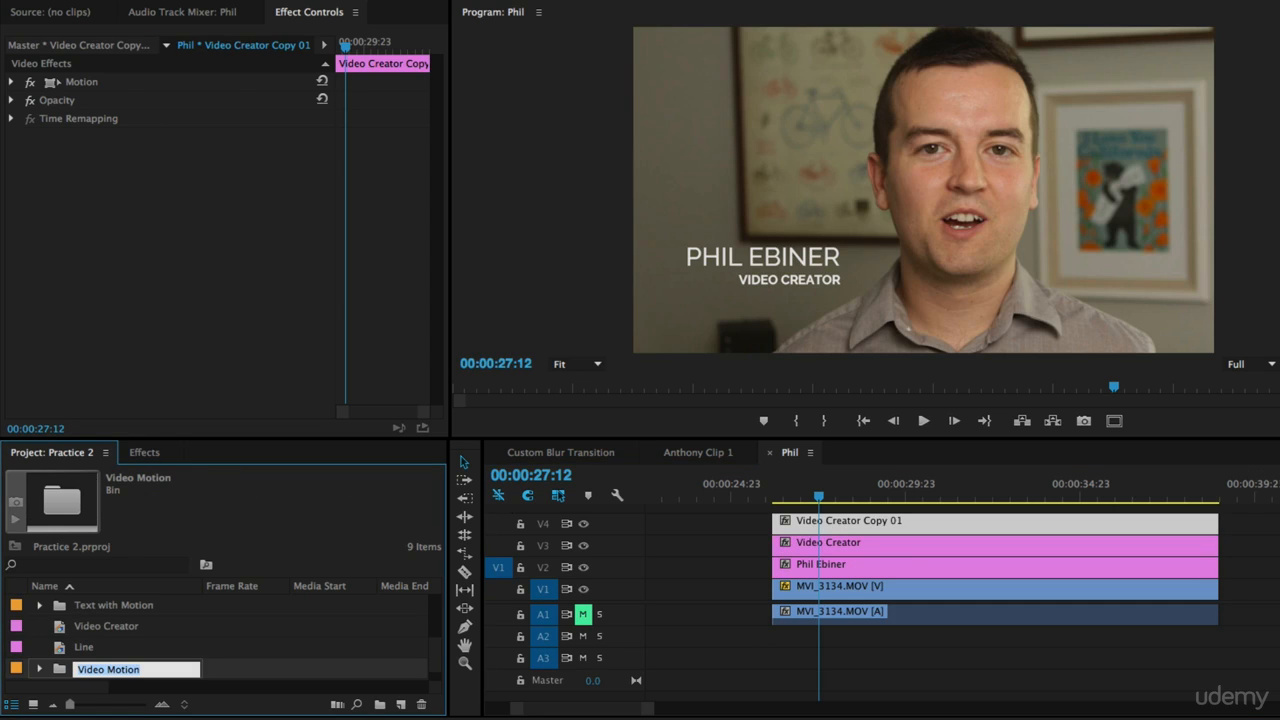
pyautogui.press('Return')
# Step: Open the Line title and draw a horizontal line about 509 px wide just under PHIL EBINER
pyautogui.doubleClick(965, 518)
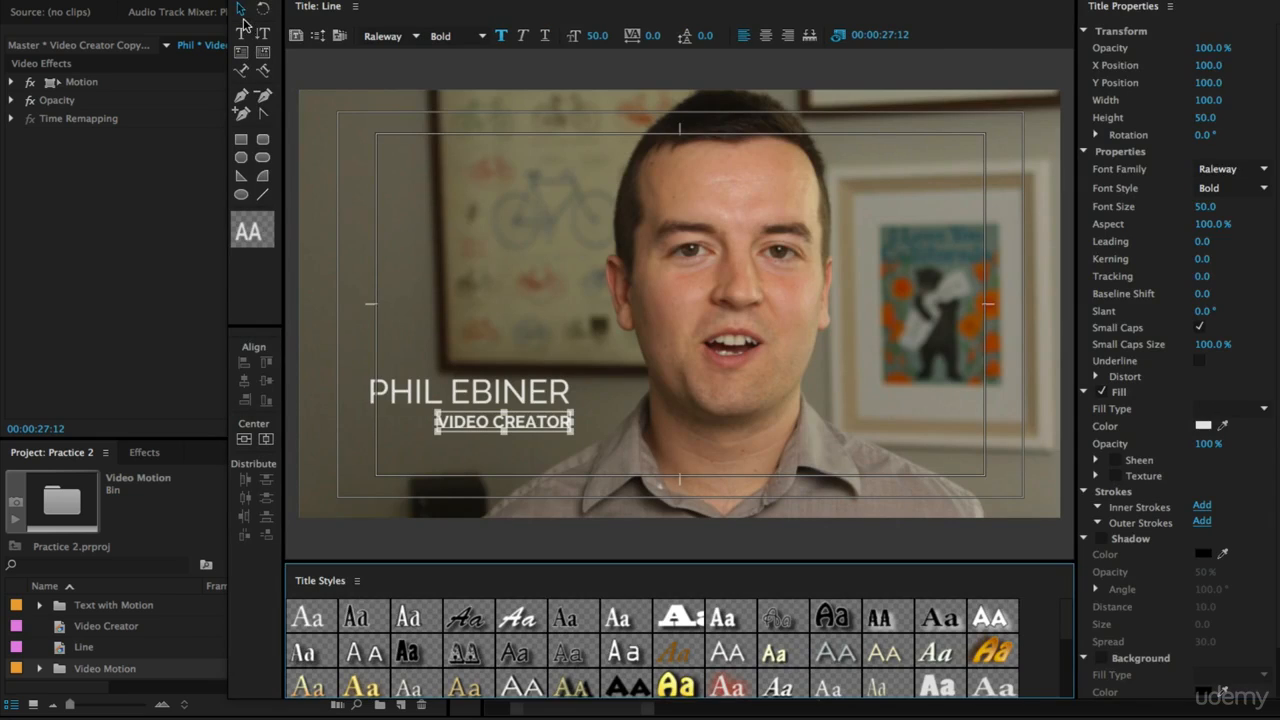
pyautogui.moveTo(512, 272); pyautogui.dragTo(560, 511)
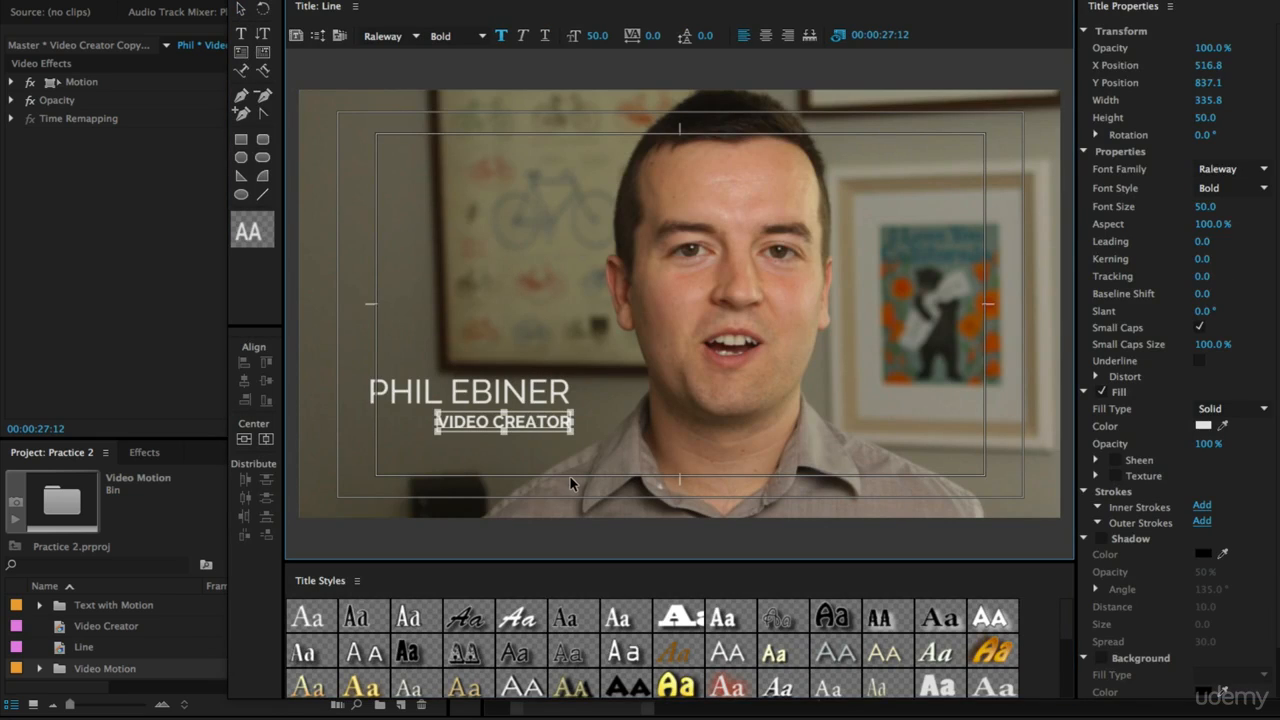
pyautogui.click(615, 396)
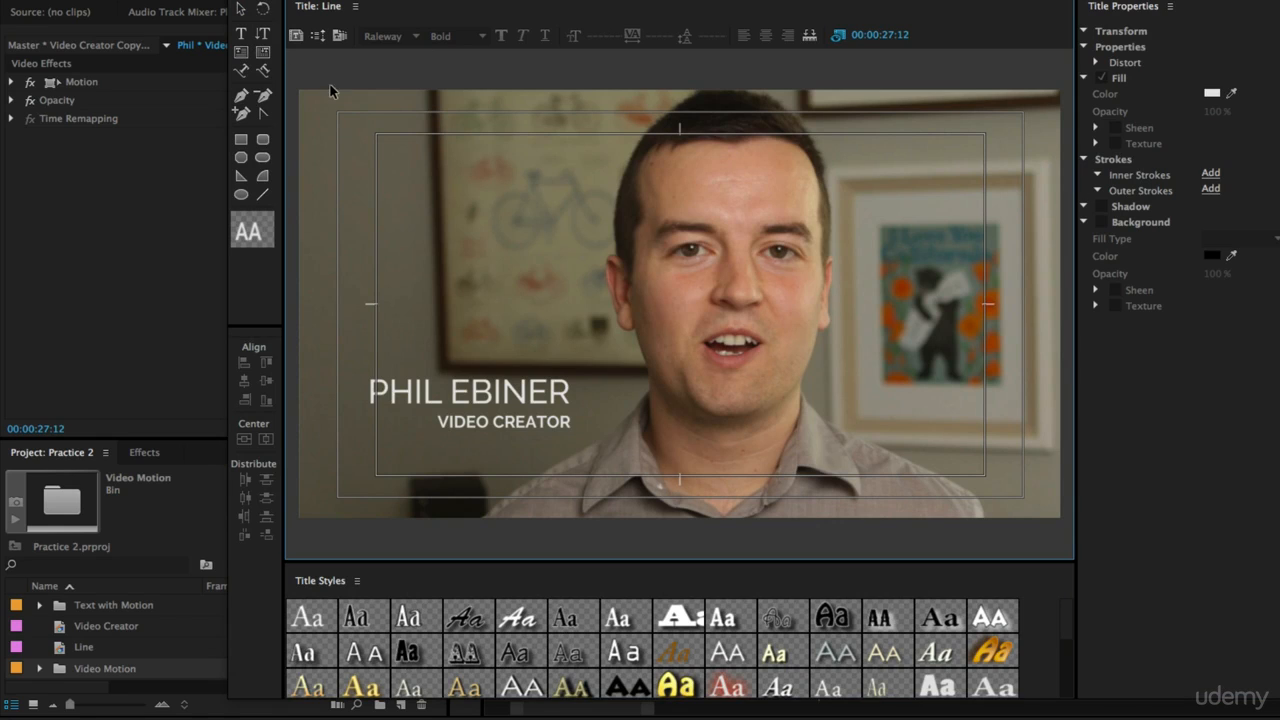
pyautogui.click(266, 198)
pyautogui.click(266, 198)
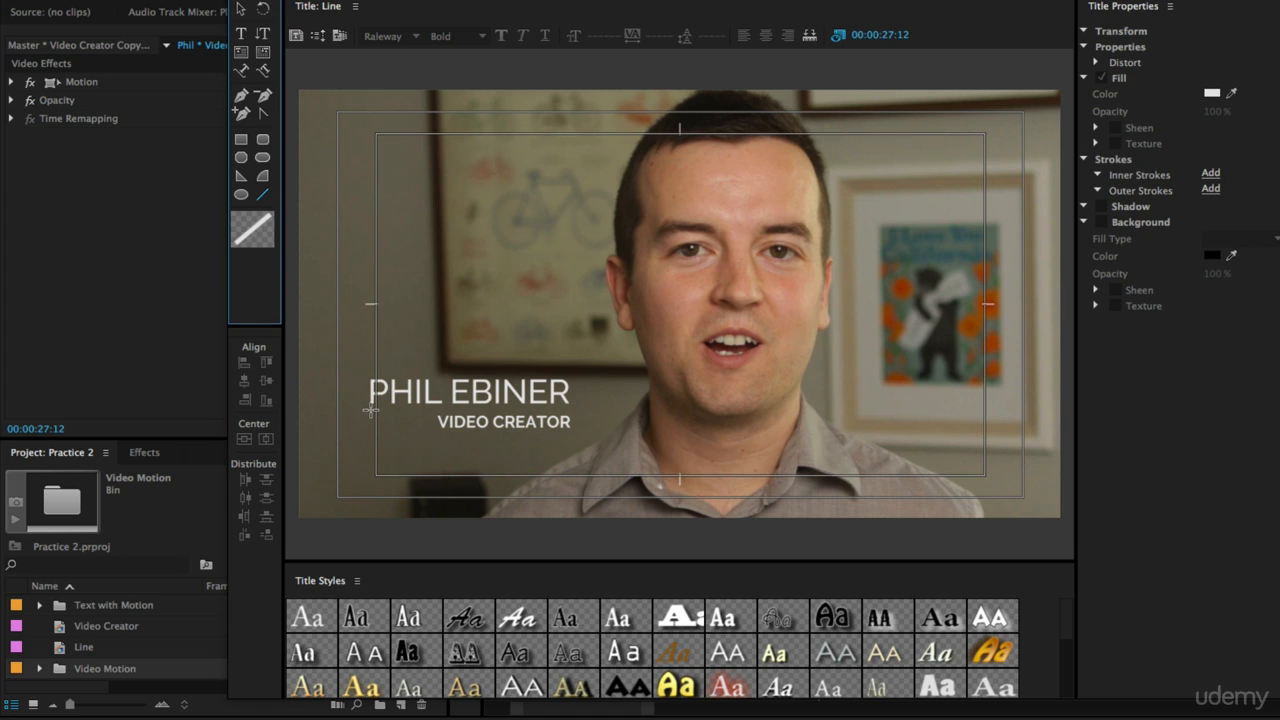
pyautogui.moveTo(370, 409)
pyautogui.mouseDown()
pyautogui.moveTo(574, 411)
pyautogui.moveTo(570, 392)
pyautogui.moveTo(576, 409)
pyautogui.mouseUp()
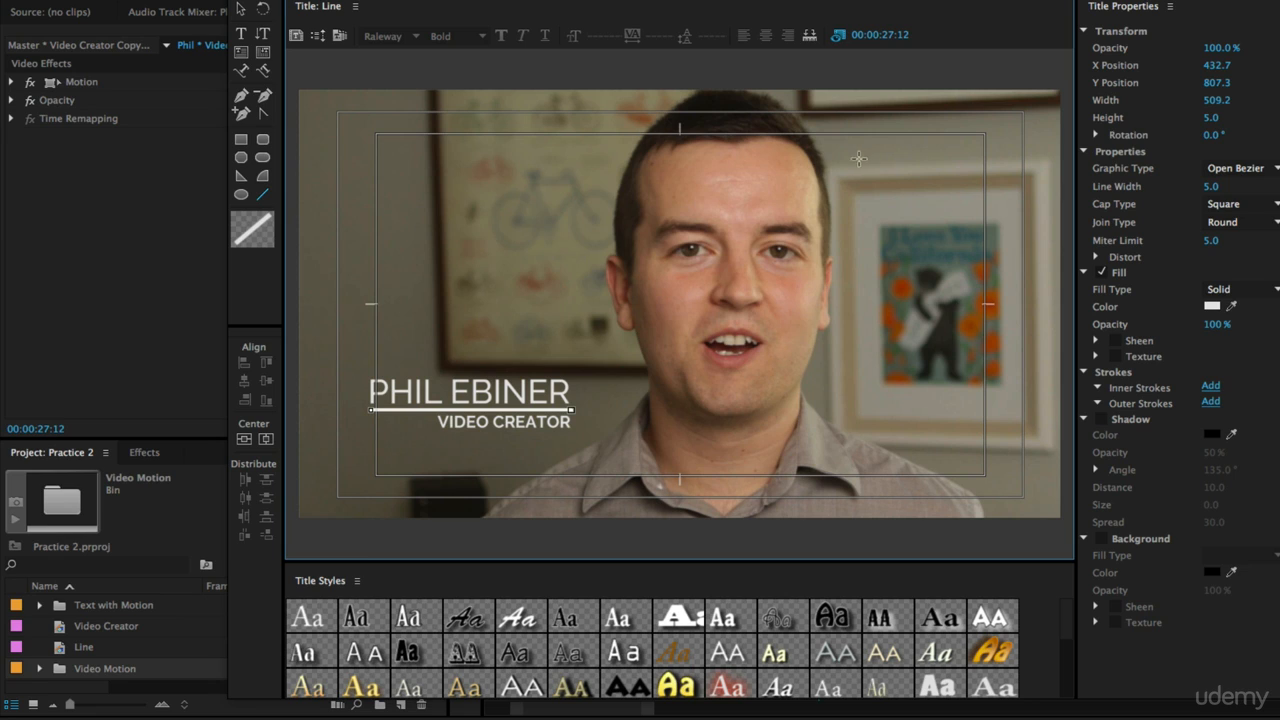
# Step: Set the line's width to 3
pyautogui.click(1212, 186)
pyautogui.press('Return')
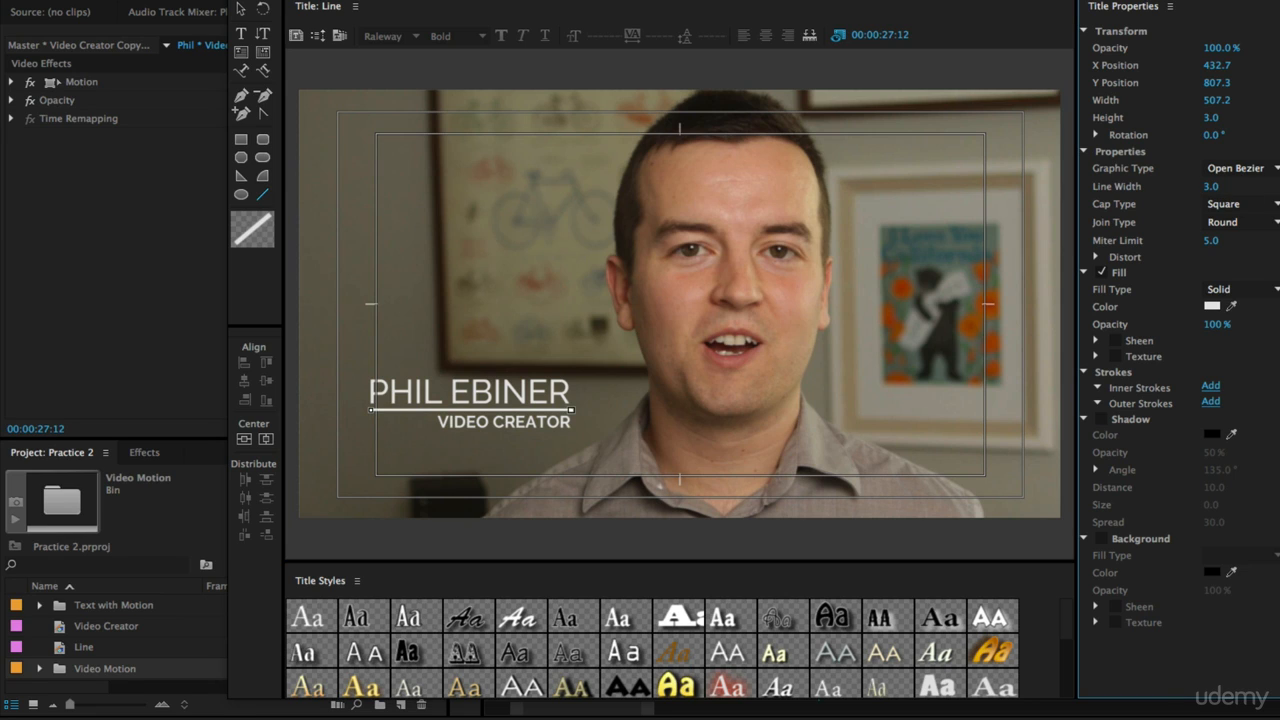
# Step: Nudge the line slightly left under the name, then close the title editor
pyautogui.click(240, 12)
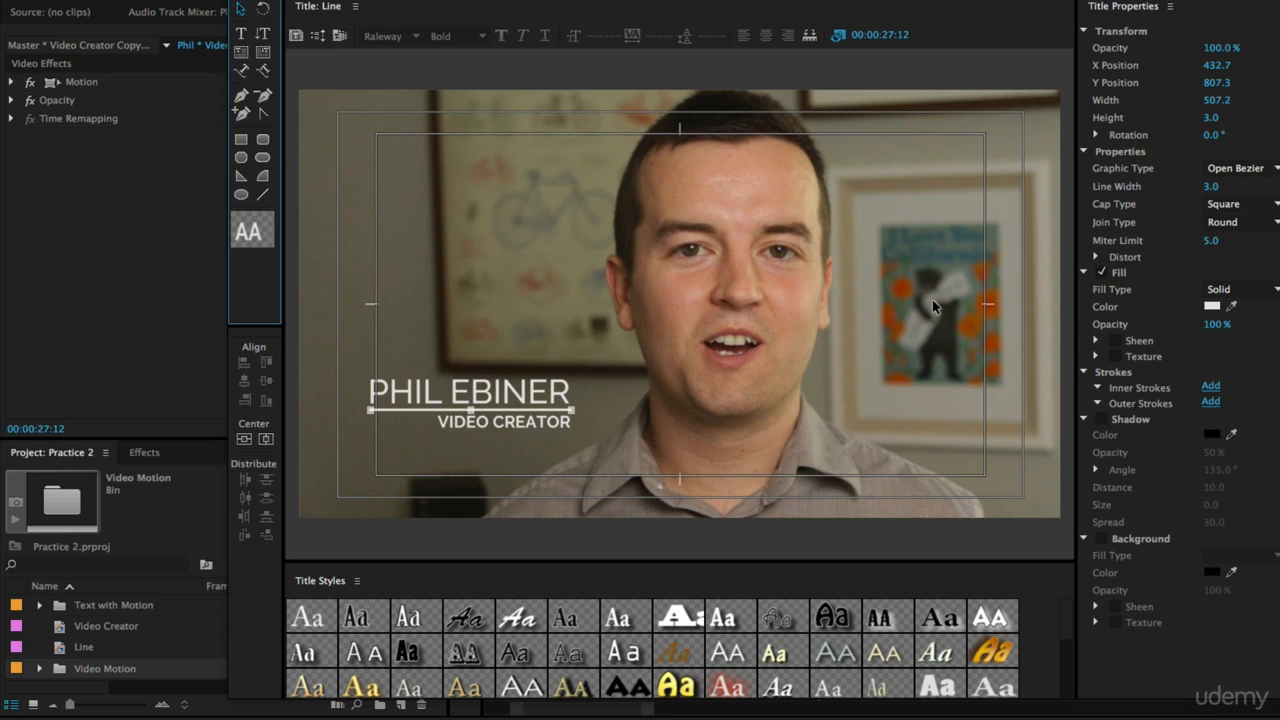
pyautogui.click(864, 250)
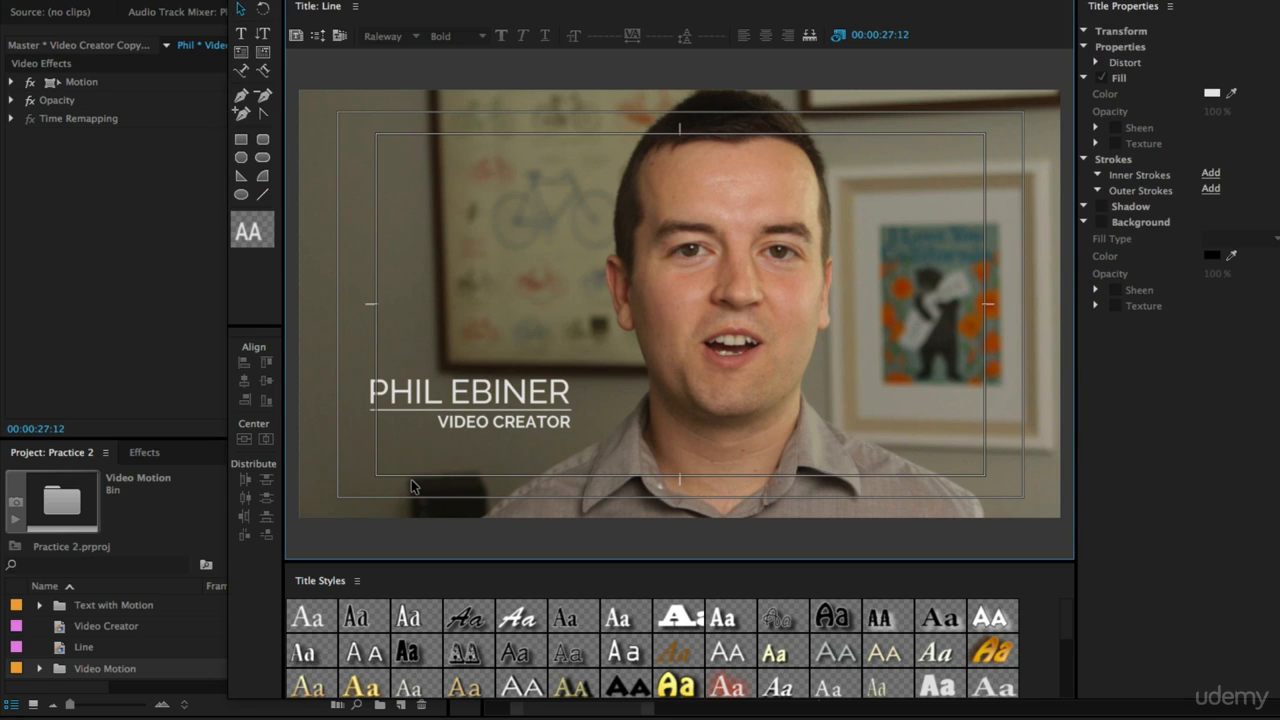
pyautogui.click(547, 411)
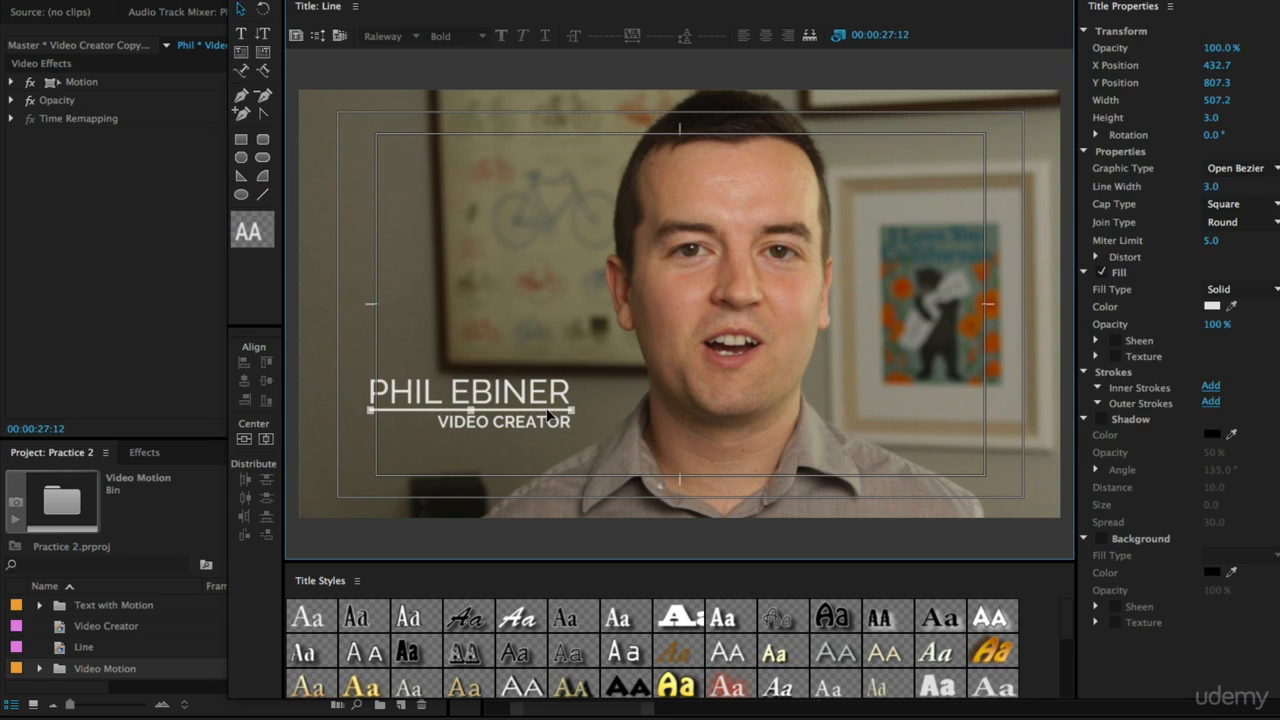
pyautogui.click(851, 386)
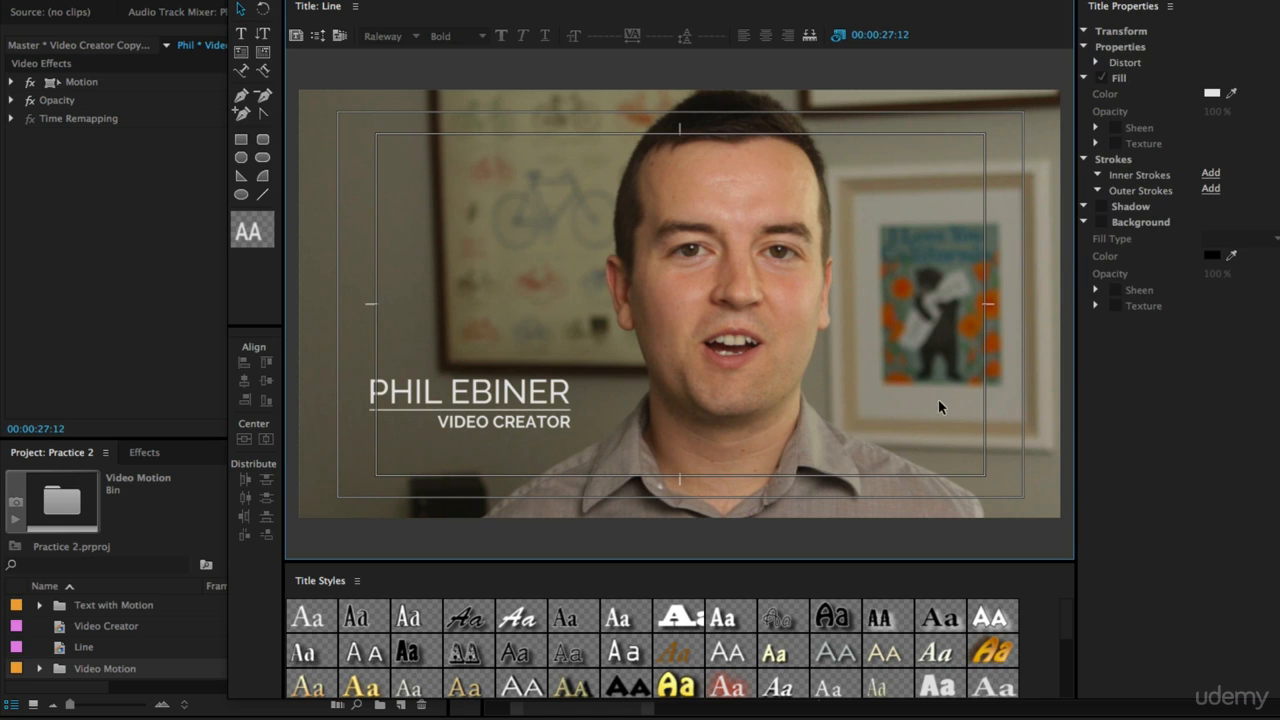
pyautogui.click(558, 411)
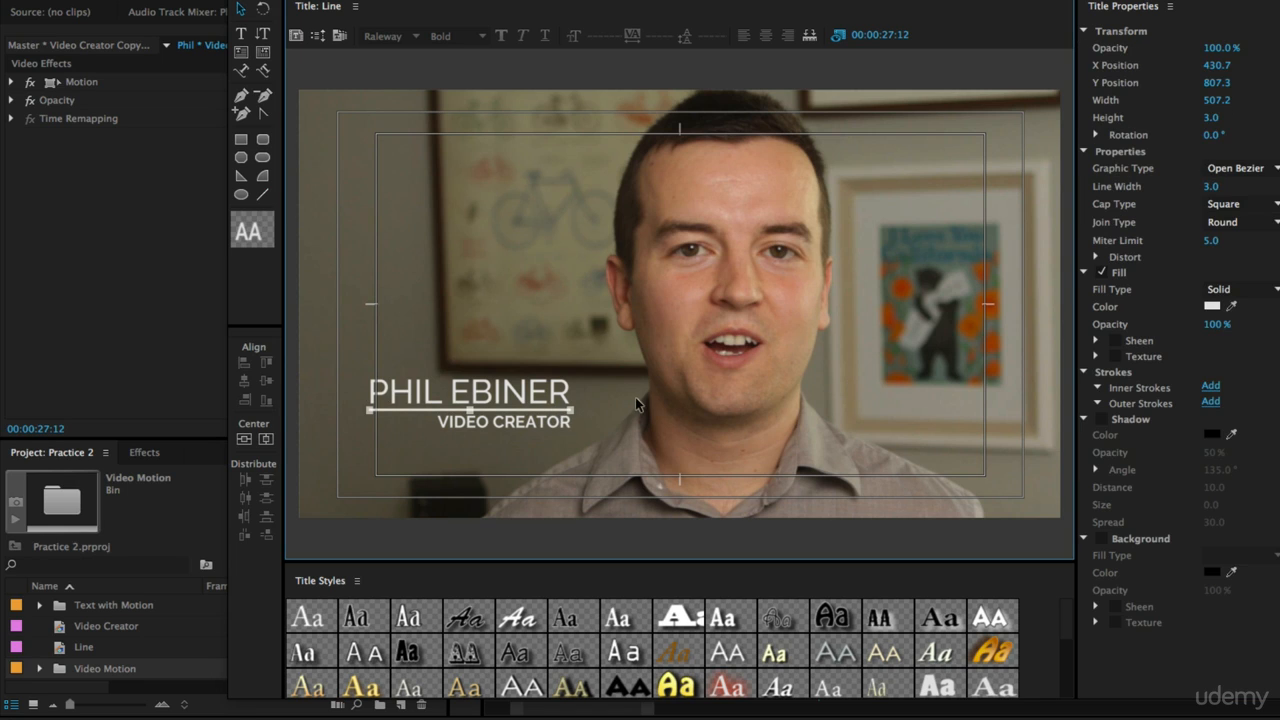
pyautogui.click(731, 493)
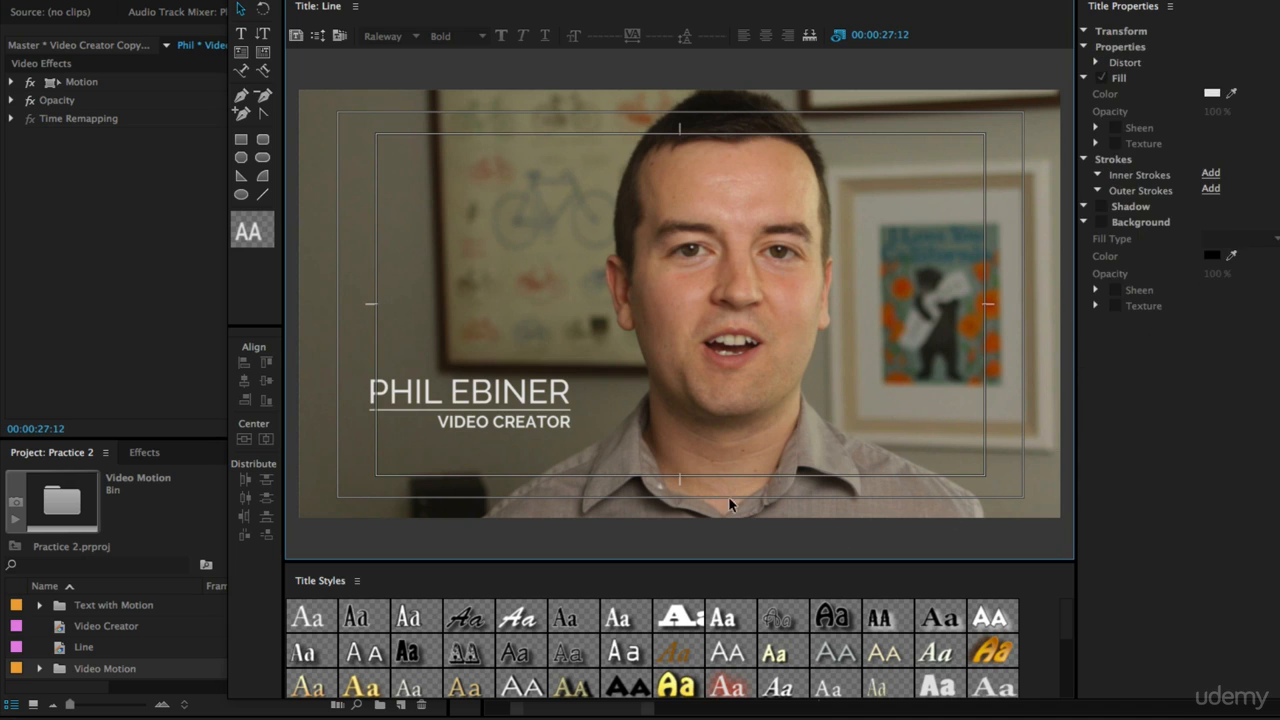
pyautogui.click(551, 409)
pyautogui.click(781, 387)
pyautogui.press('super+w')
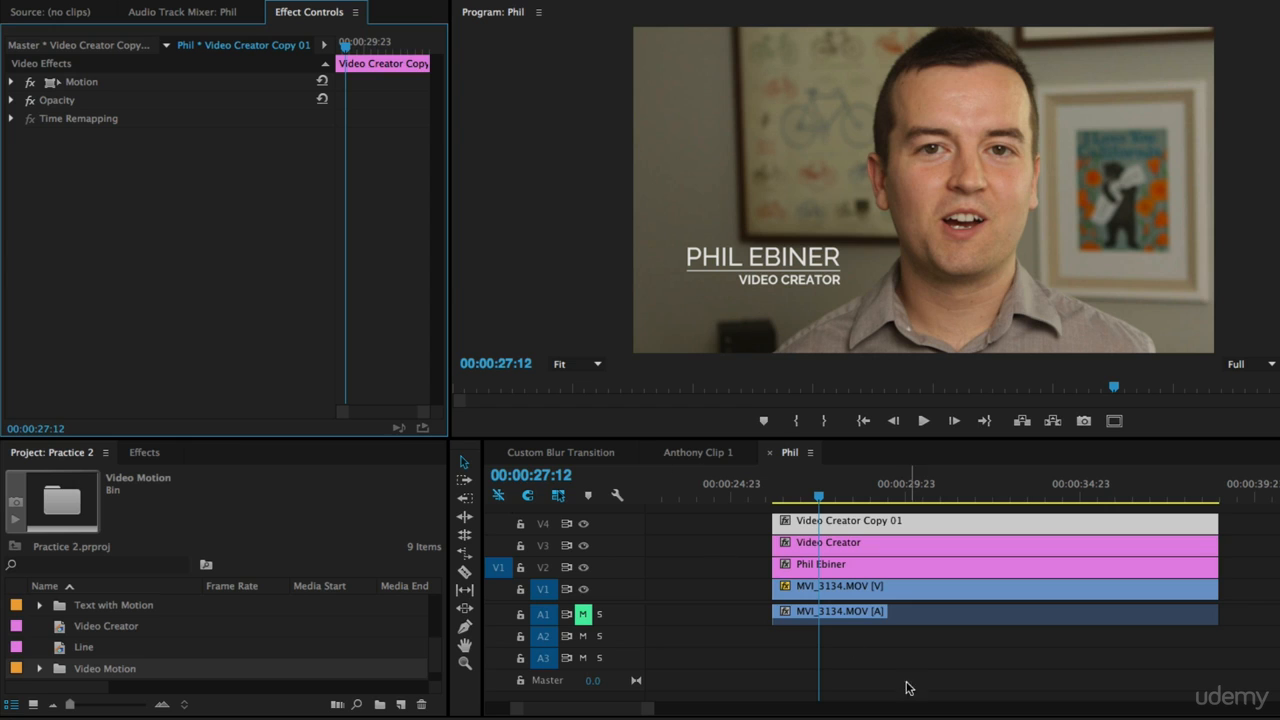
# Step: Zoom out the timeline and play the sequence from the start to review the lower third
pyautogui.moveTo(518, 711); pyautogui.dragTo(511, 711)
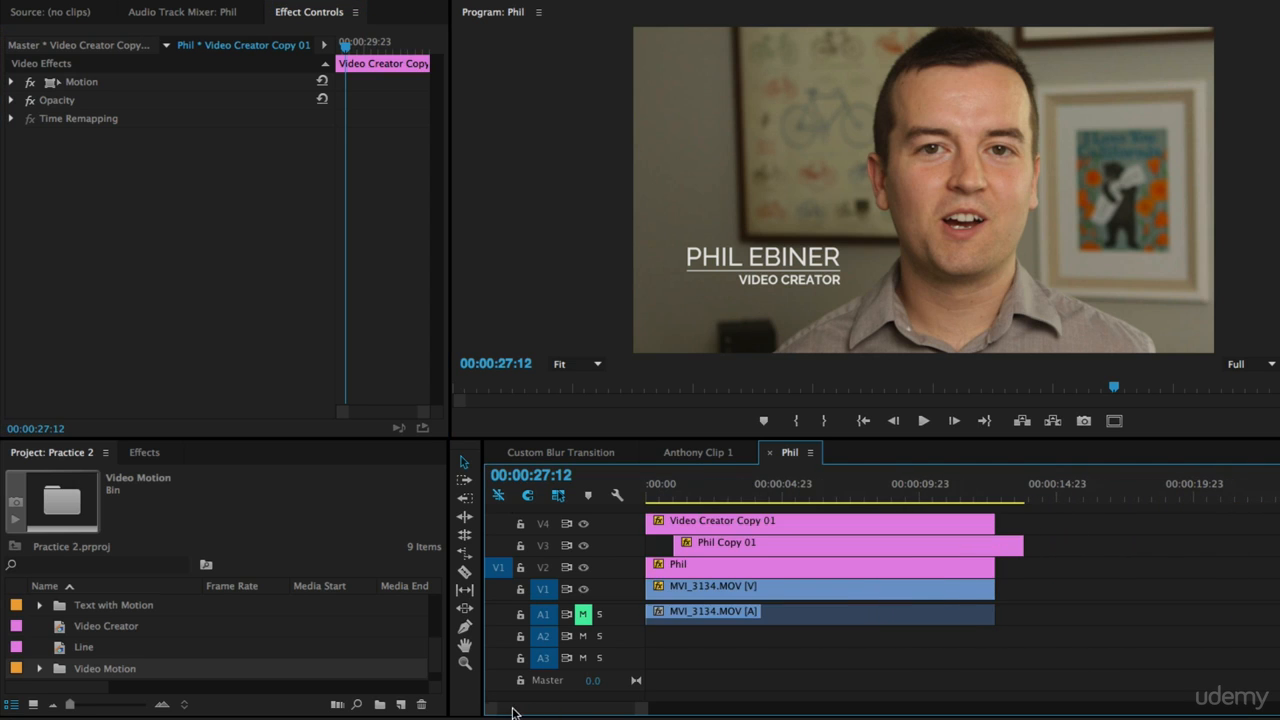
pyautogui.moveTo(679, 491); pyautogui.dragTo(509, 483)
pyautogui.press('space')
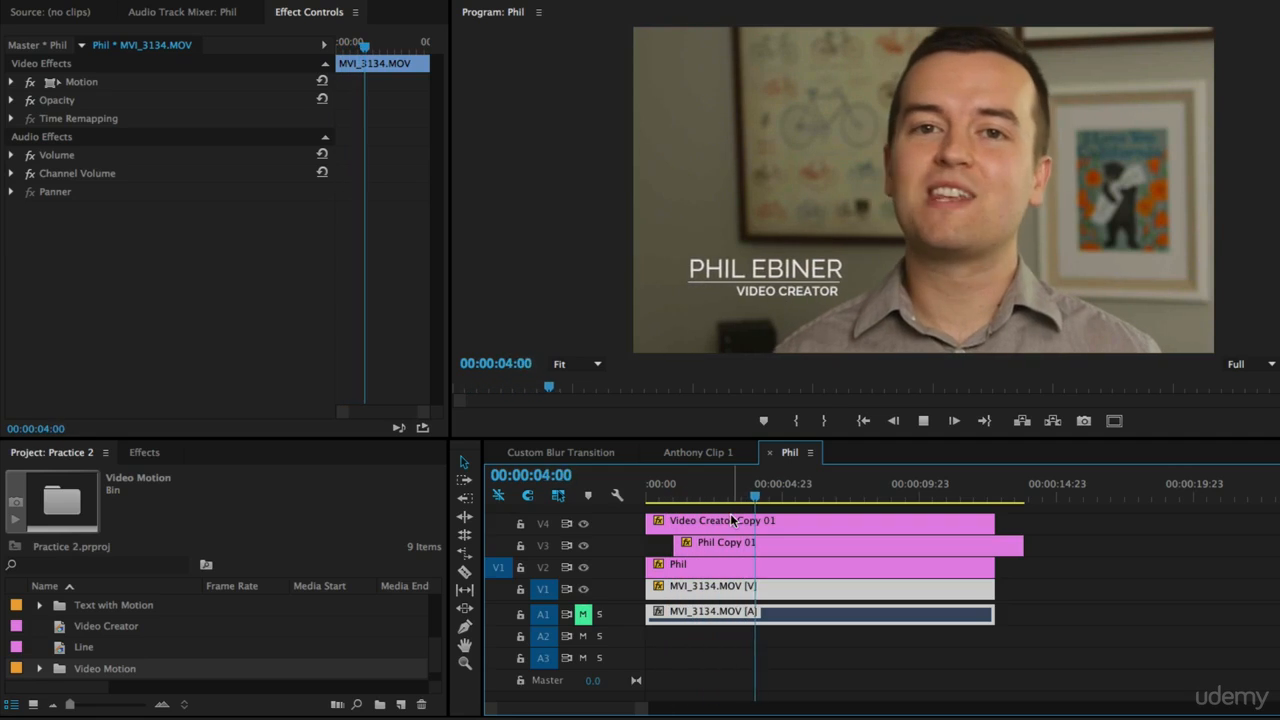
pyautogui.press('space')
# Step: Select the Phil Ebiner clip at 00:00:26:12 and enable Position keyframing in its Motion settings
pyautogui.moveTo(678, 497); pyautogui.dragTo(564, 514)
pyautogui.press('-')
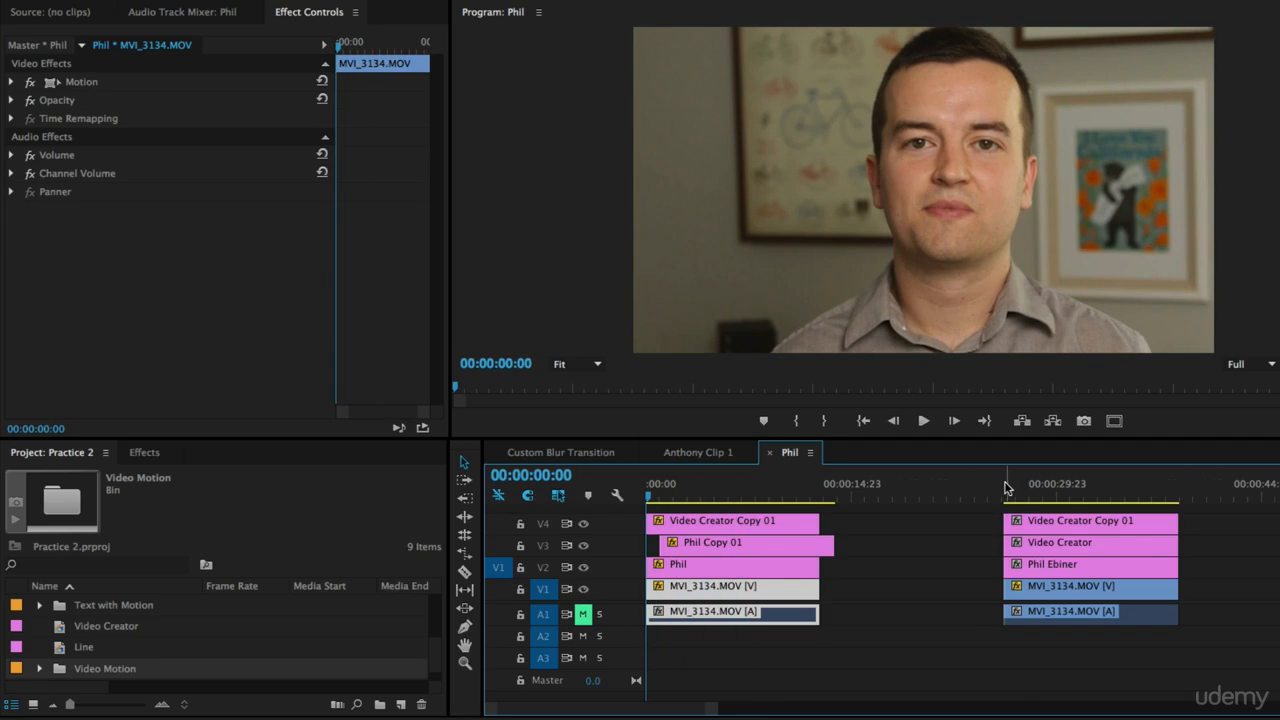
pyautogui.click(1004, 495)
pyautogui.click(1006, 499)
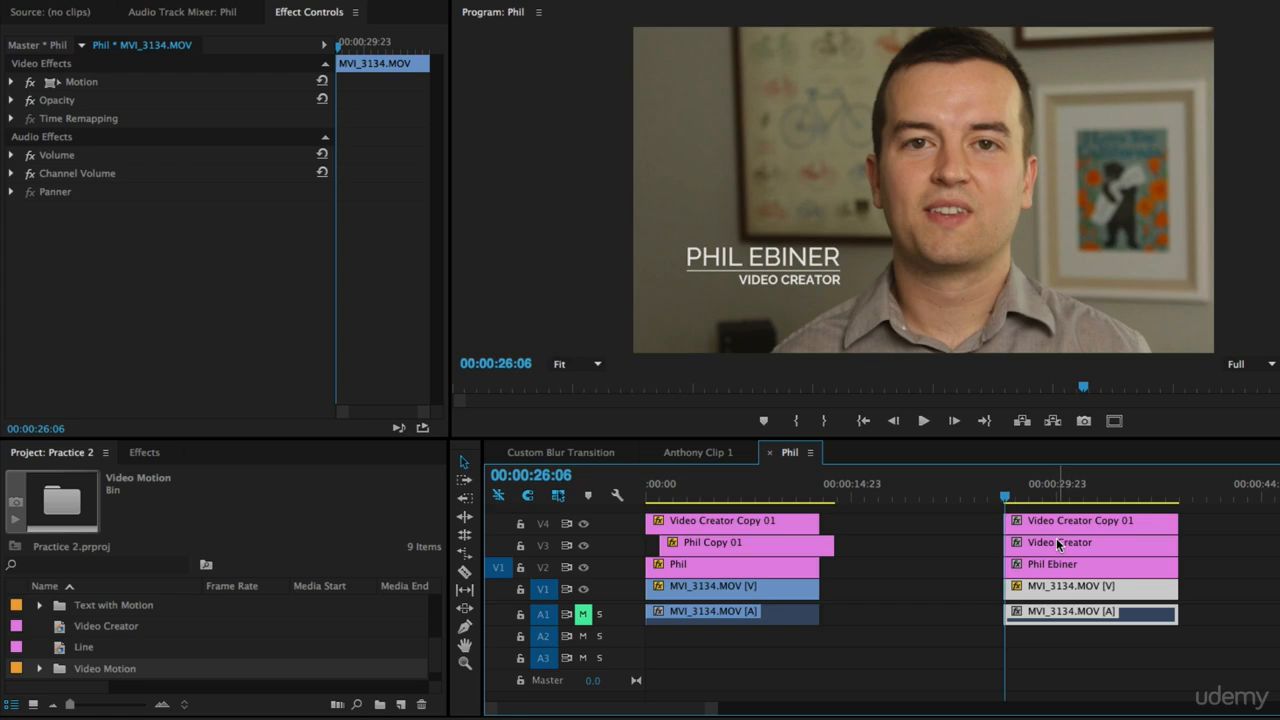
pyautogui.press('=')
pyautogui.hscroll(5, 1101, 529)
pyautogui.press('=')
pyautogui.hscroll(10, 1101, 528)
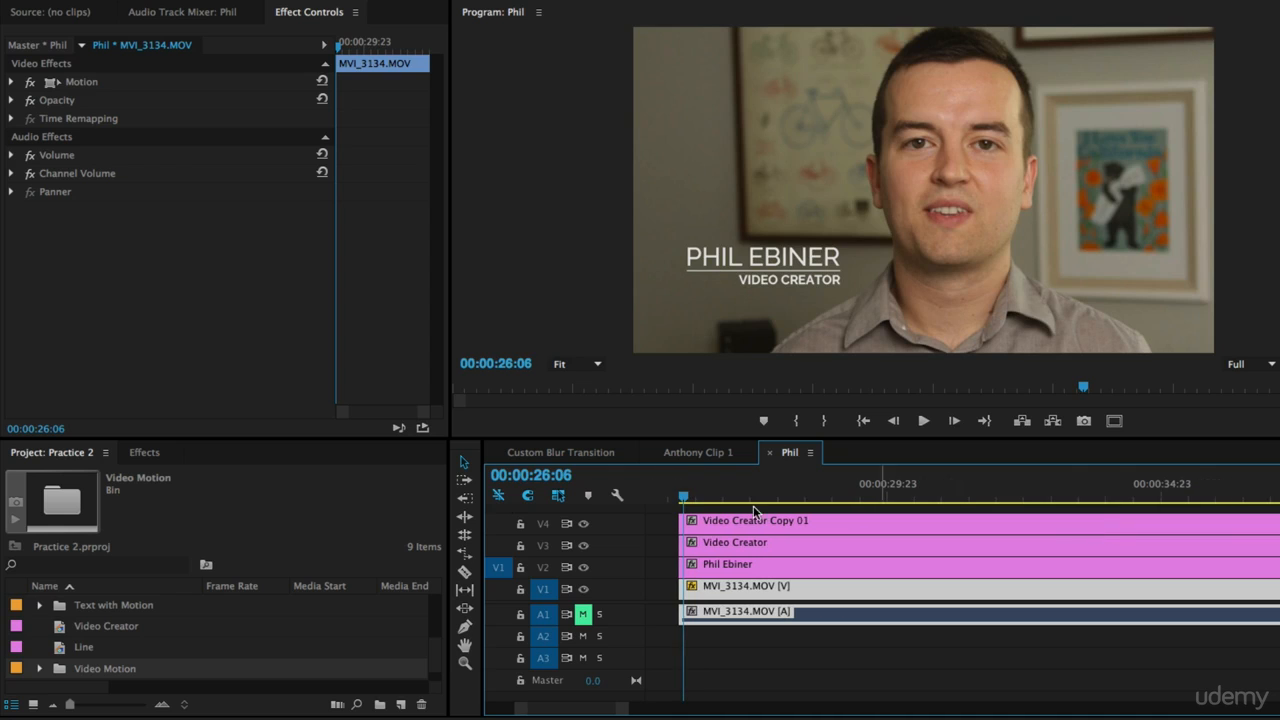
pyautogui.moveTo(685, 499); pyautogui.dragTo(697, 494)
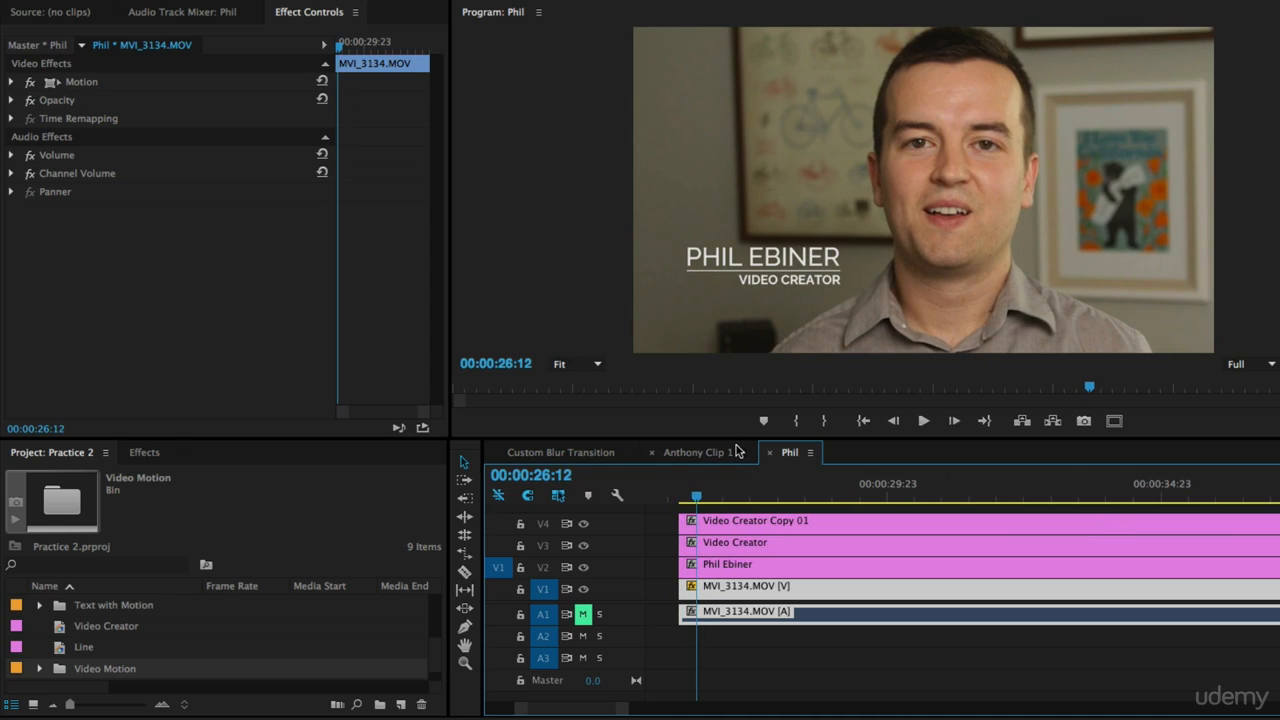
pyautogui.click(725, 566)
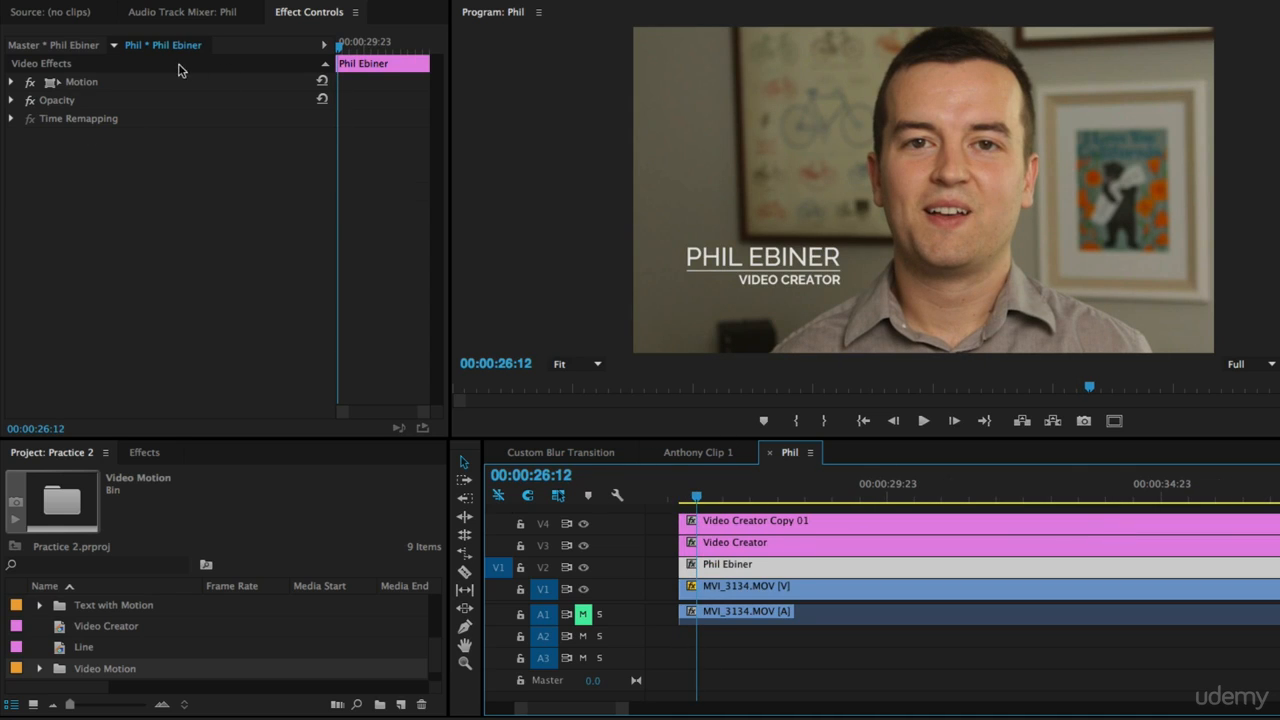
pyautogui.click(11, 82)
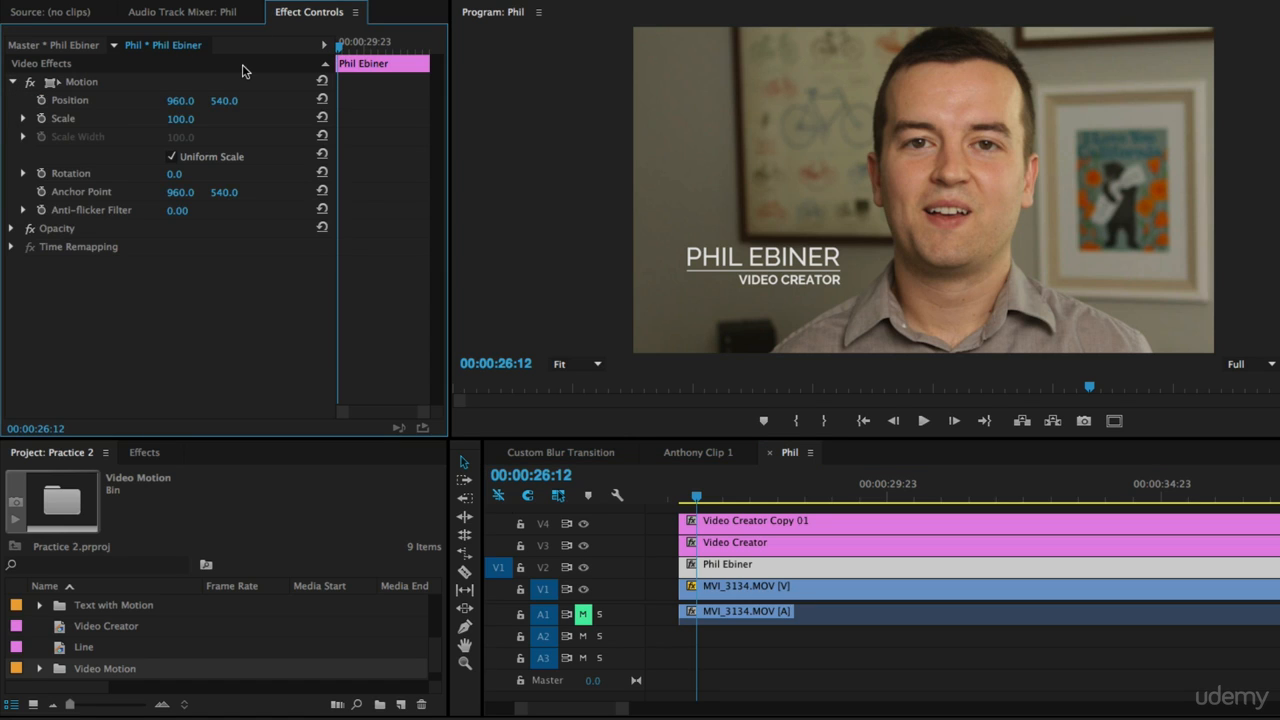
pyautogui.click(41, 100)
# Step: Move the Position keyframe later and set the name's X position to 1026 at 00:00:26:21
pyautogui.moveTo(340, 107); pyautogui.dragTo(371, 107)
pyautogui.moveTo(339, 50); pyautogui.dragTo(342, 50)
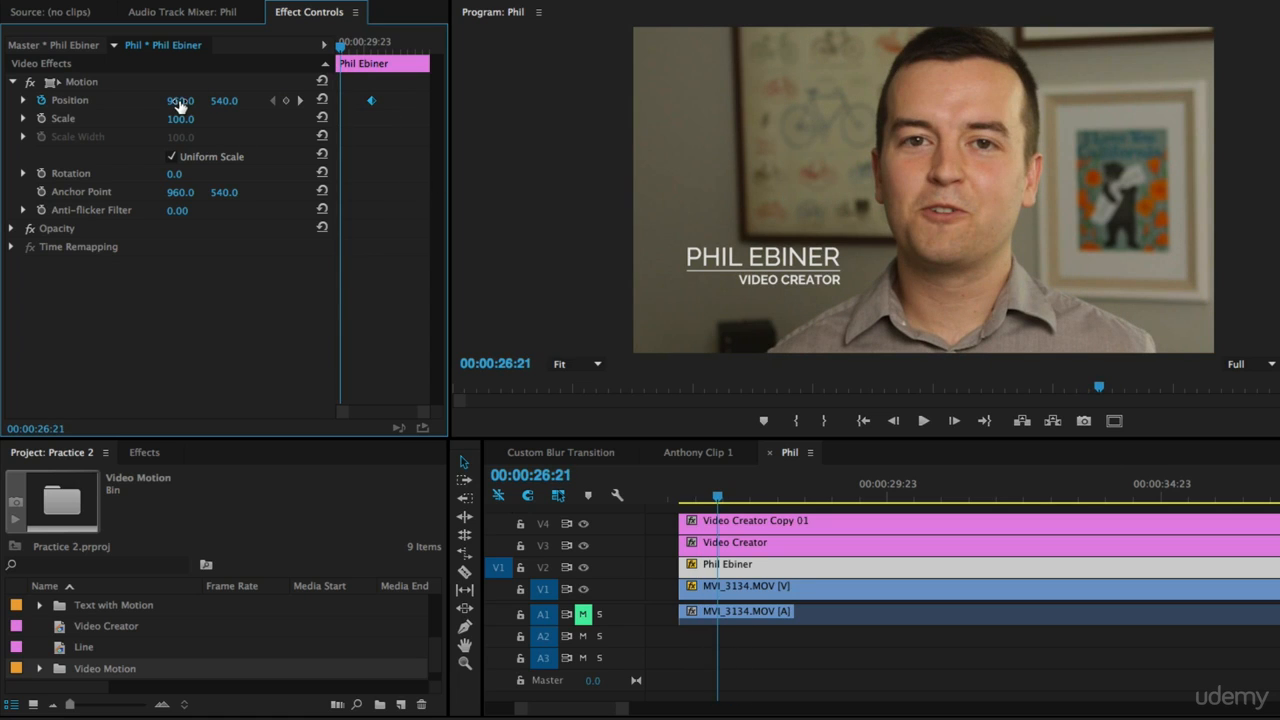
pyautogui.moveTo(180, 101); pyautogui.dragTo(246, 101)
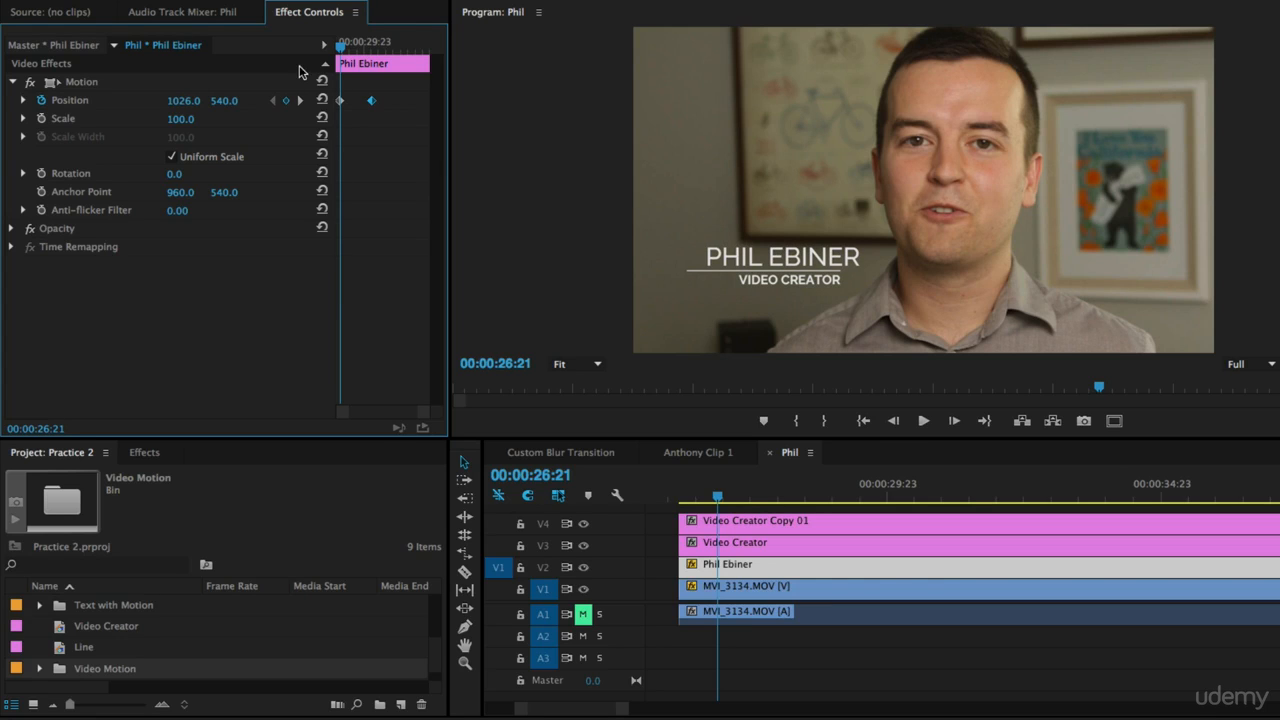
# Step: At 00:00:27:00, set the name's X position to about 1014.9
pyautogui.moveTo(341, 52)
pyautogui.mouseDown()
pyautogui.moveTo(352, 52)
pyautogui.moveTo(342, 58)
pyautogui.mouseUp()
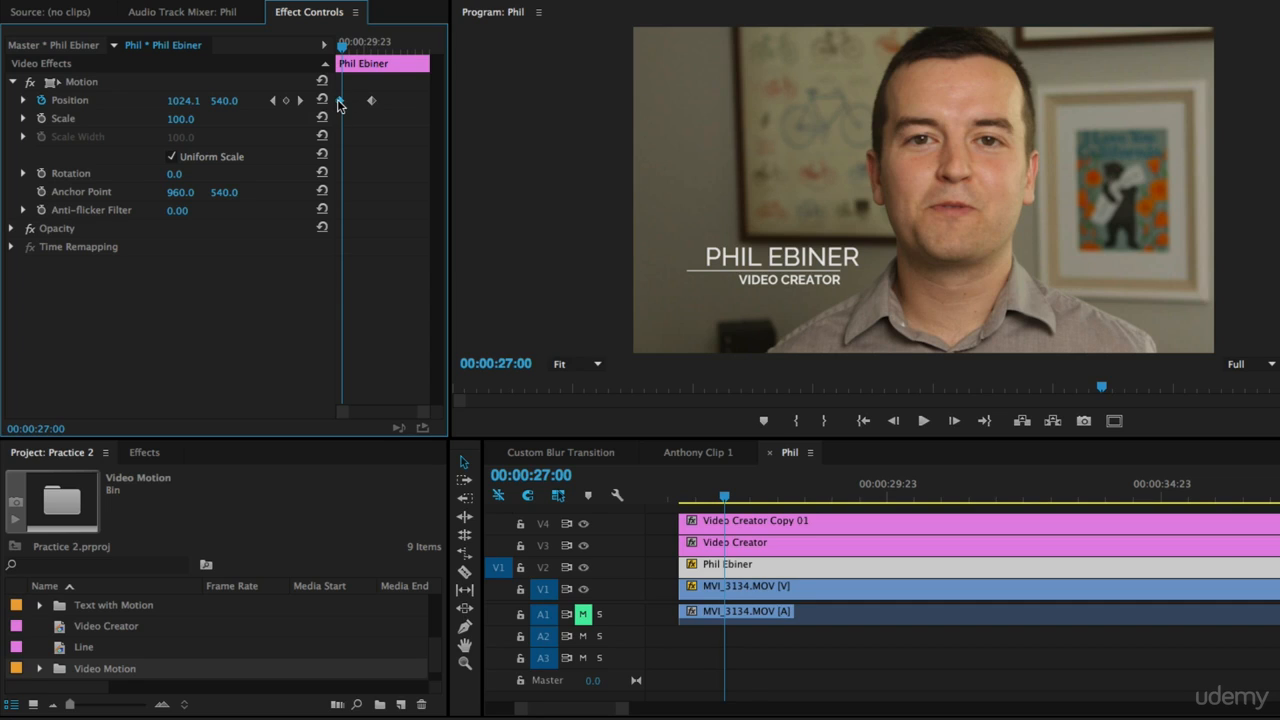
pyautogui.moveTo(341, 101); pyautogui.dragTo(322, 104)
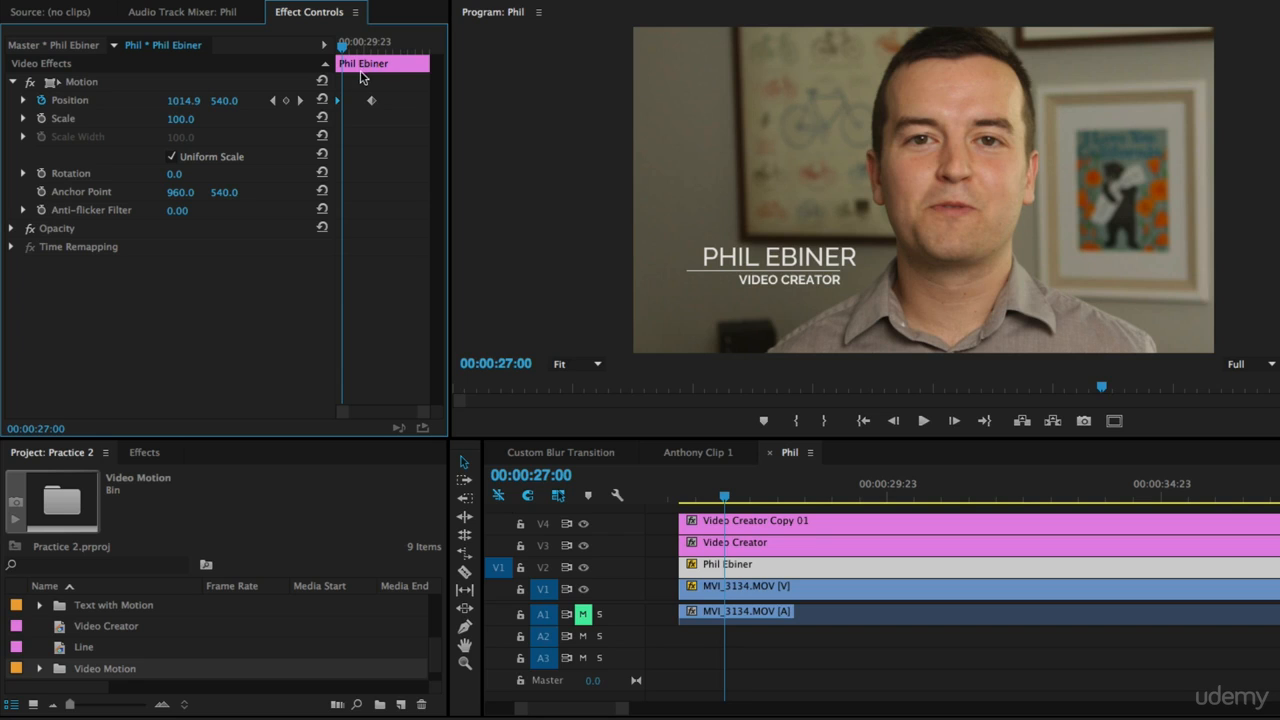
pyautogui.moveTo(346, 57)
pyautogui.mouseDown()
pyautogui.moveTo(330, 51)
pyautogui.moveTo(344, 50)
pyautogui.mouseUp()
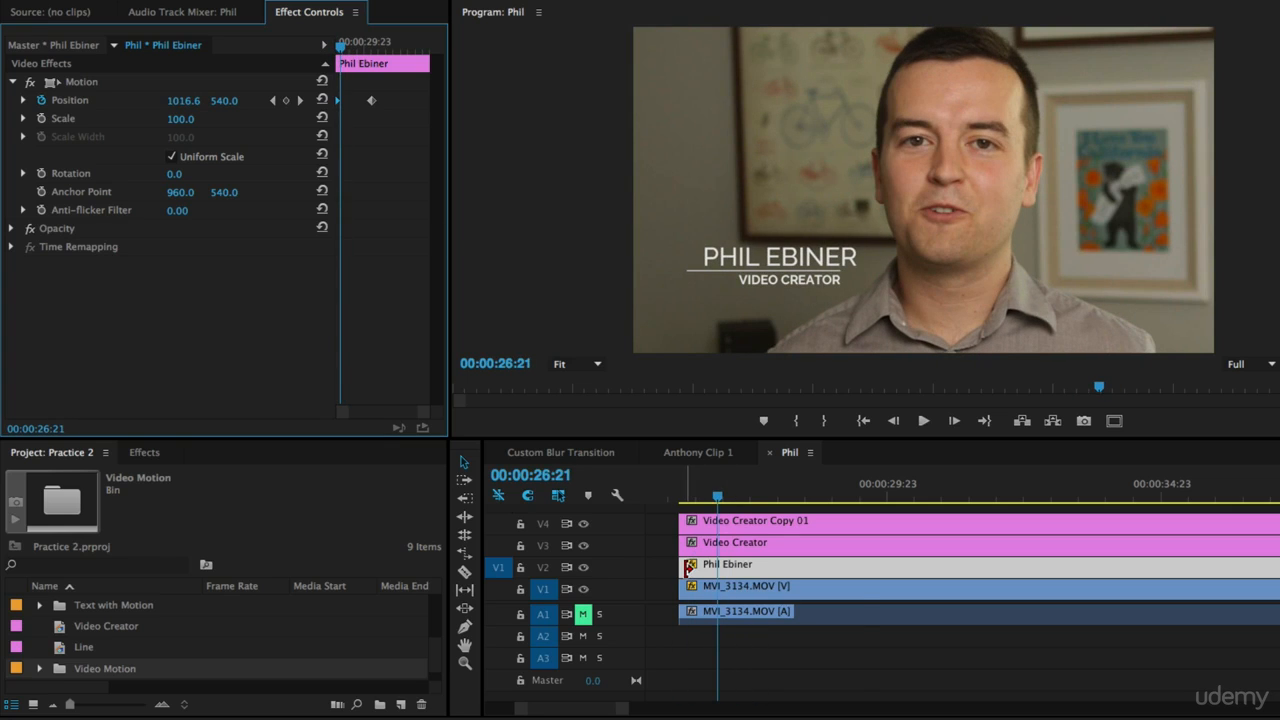
pyautogui.rightClick(684, 568)
pyautogui.click(790, 676)
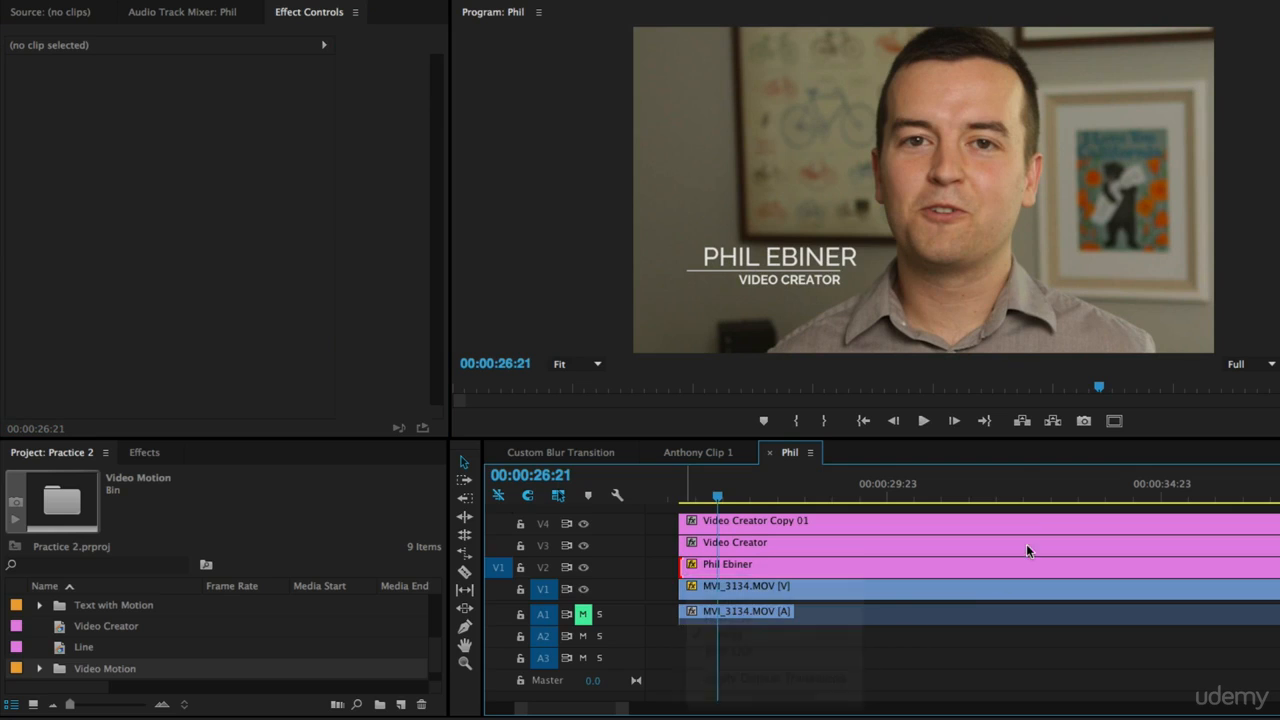
pyautogui.press('super+z')
pyautogui.click(805, 570)
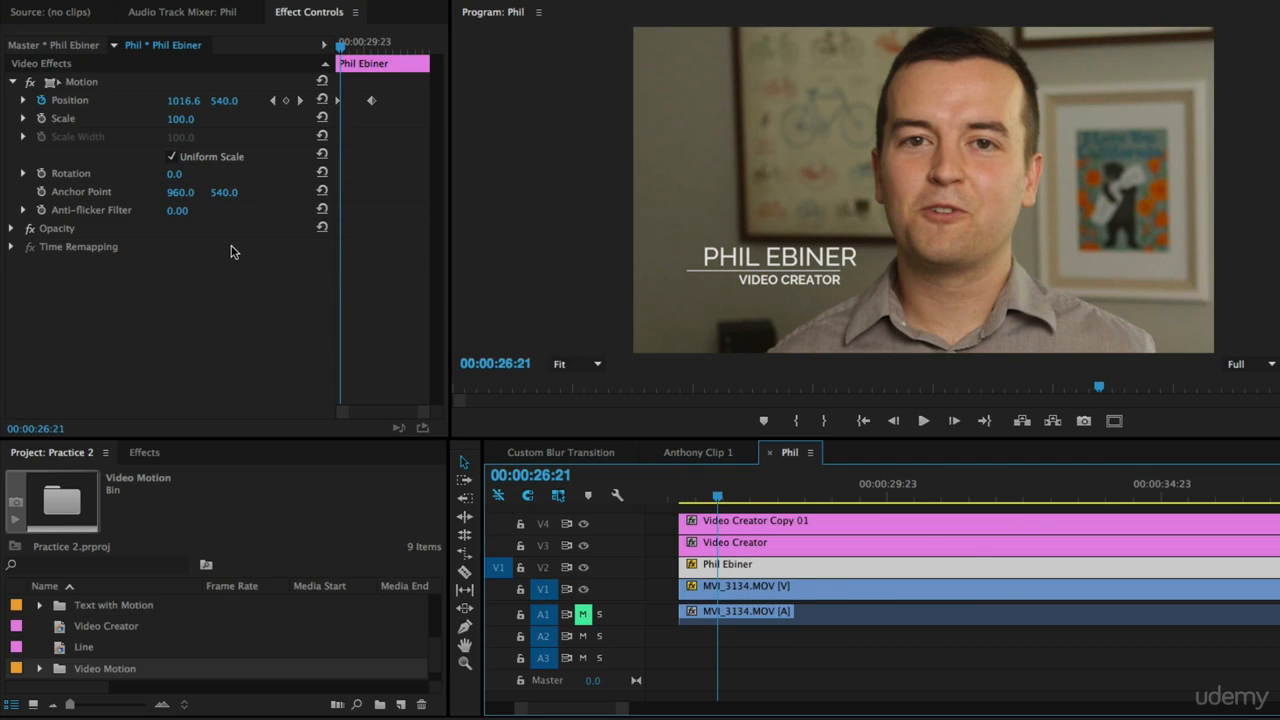
# Step: At the name clip's start, 00:00:26:04, set the name's Opacity to 0%
pyautogui.click(12, 229)
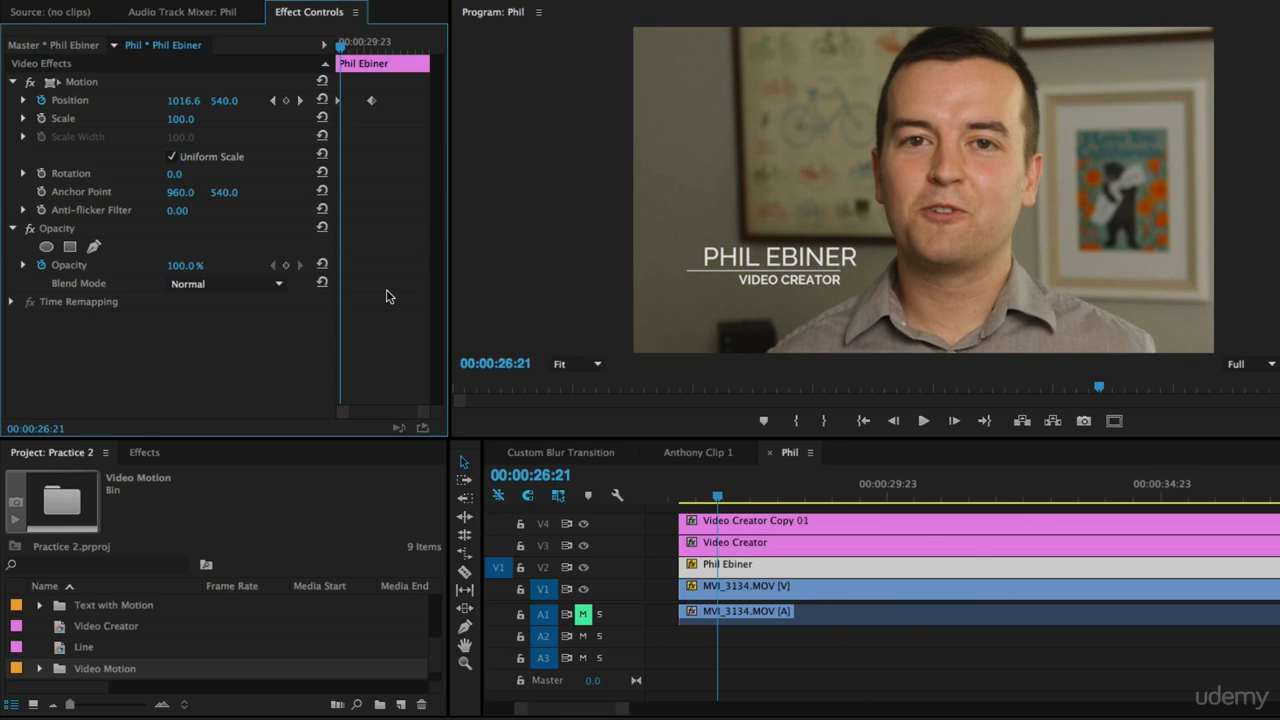
pyautogui.moveTo(340, 47); pyautogui.dragTo(336, 47)
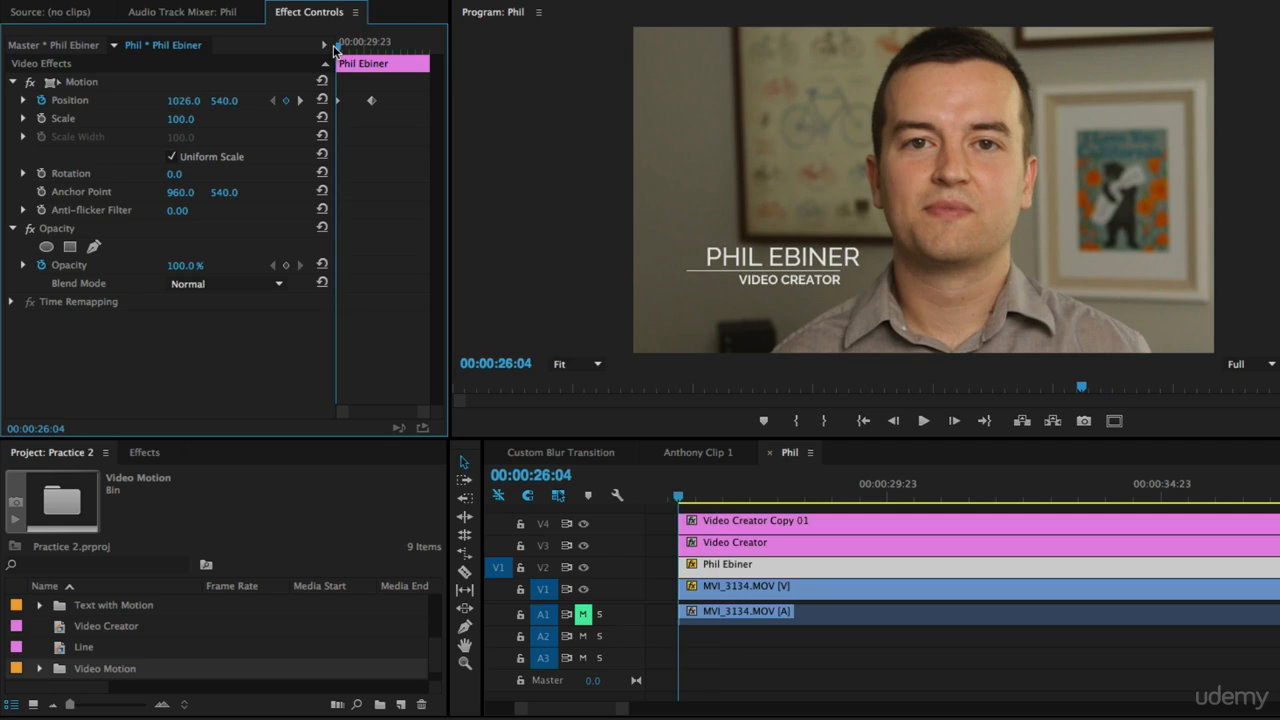
pyautogui.click(188, 265)
pyautogui.write('0')
pyautogui.press('Return')
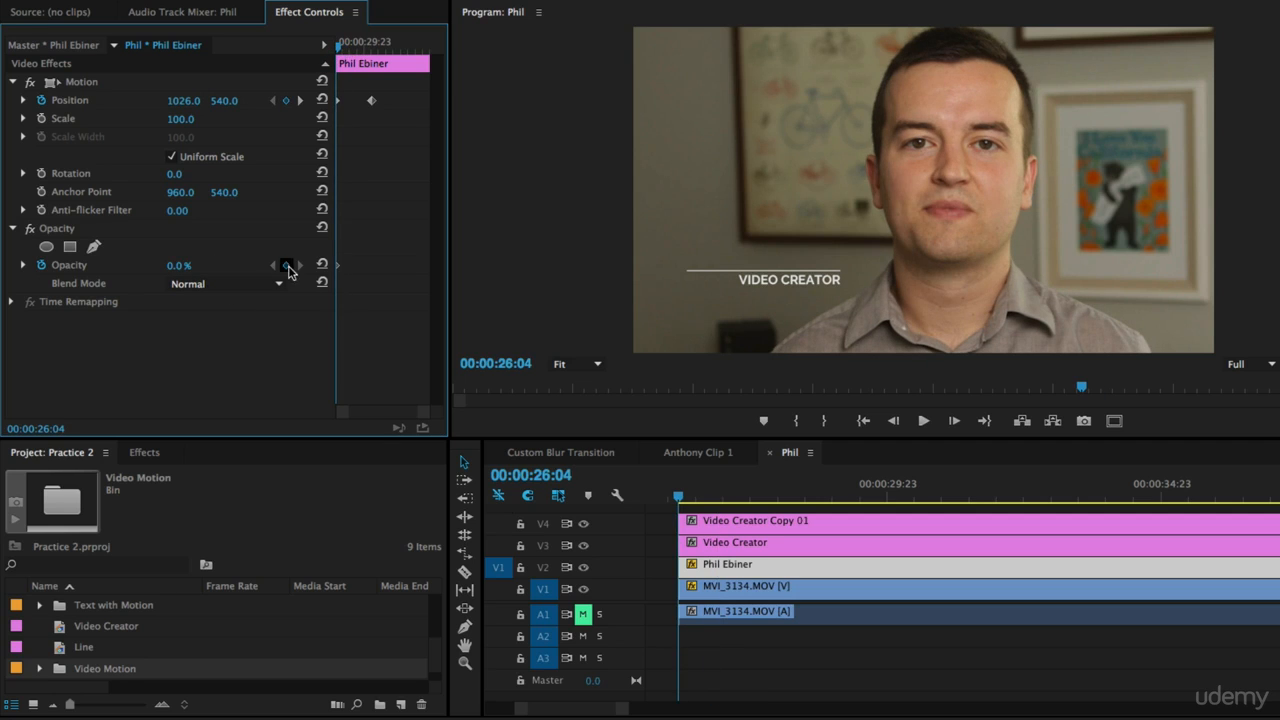
# Step: At 00:00:29:03, raise the name's Opacity to 100%
pyautogui.moveTo(353, 47); pyautogui.dragTo(356, 47)
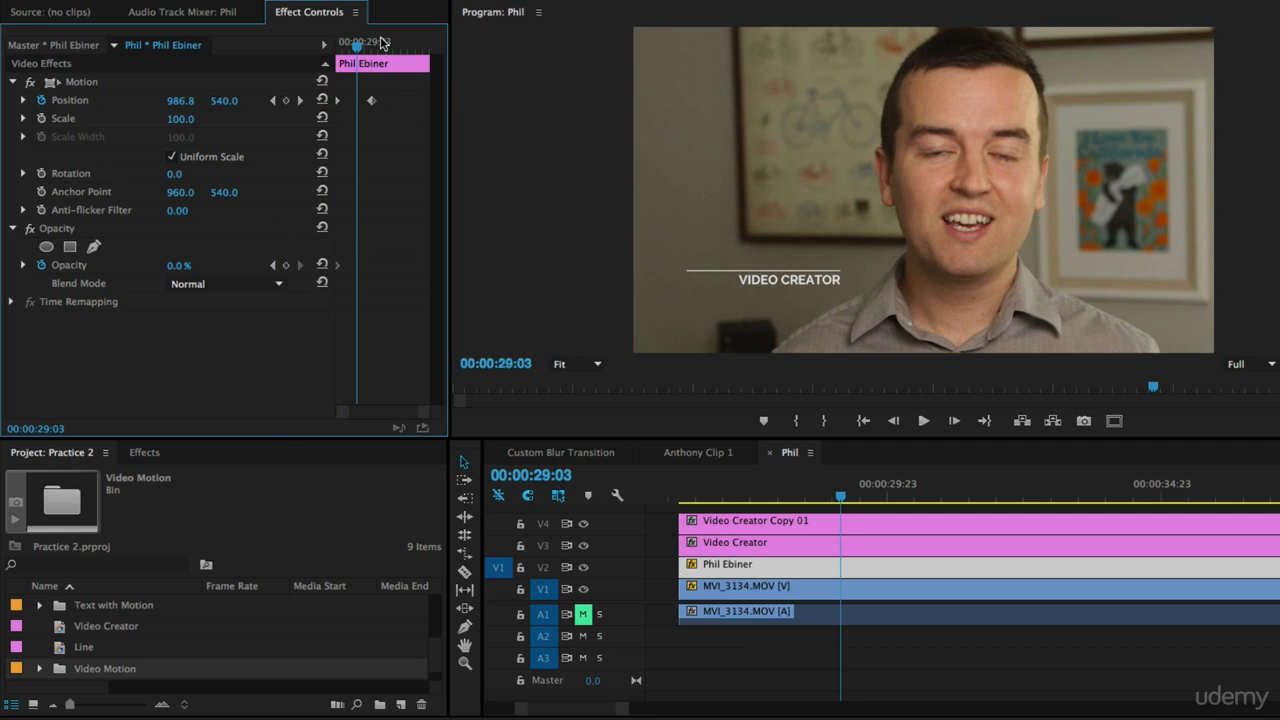
pyautogui.moveTo(172, 272); pyautogui.dragTo(298, 246)
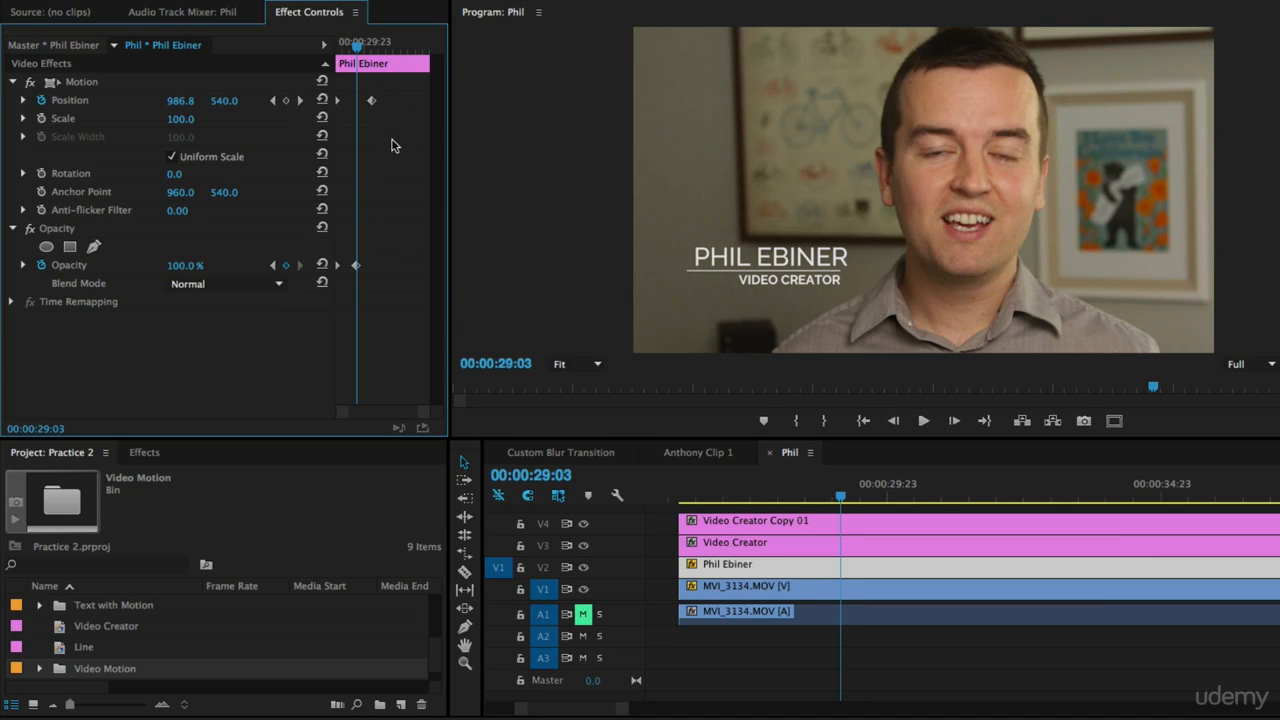
# Step: Play back the name's fade-in and slide from the start of the clip
pyautogui.moveTo(357, 50); pyautogui.dragTo(332, 50)
pyautogui.press('space')
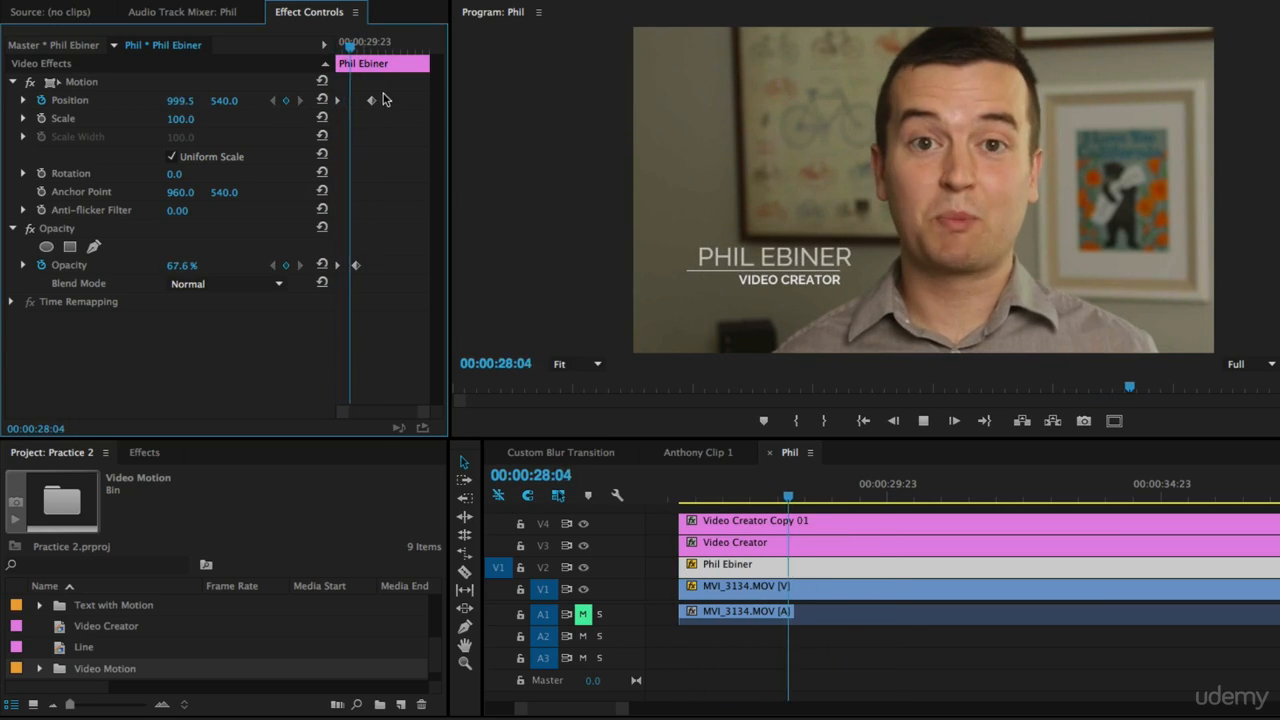
pyautogui.click(338, 50)
pyautogui.moveTo(338, 50)
pyautogui.mouseDown()
pyautogui.moveTo(370, 63)
pyautogui.moveTo(359, 61)
pyautogui.mouseUp()
pyautogui.press('space')
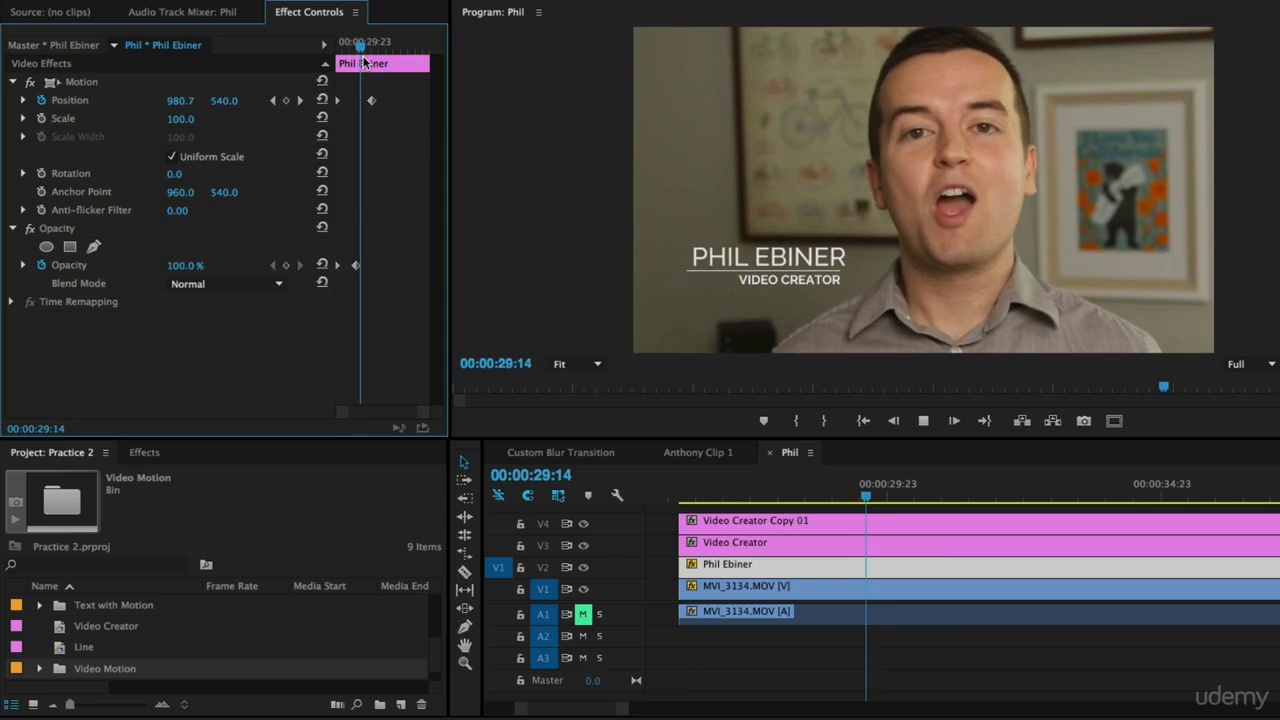
pyautogui.press('space')
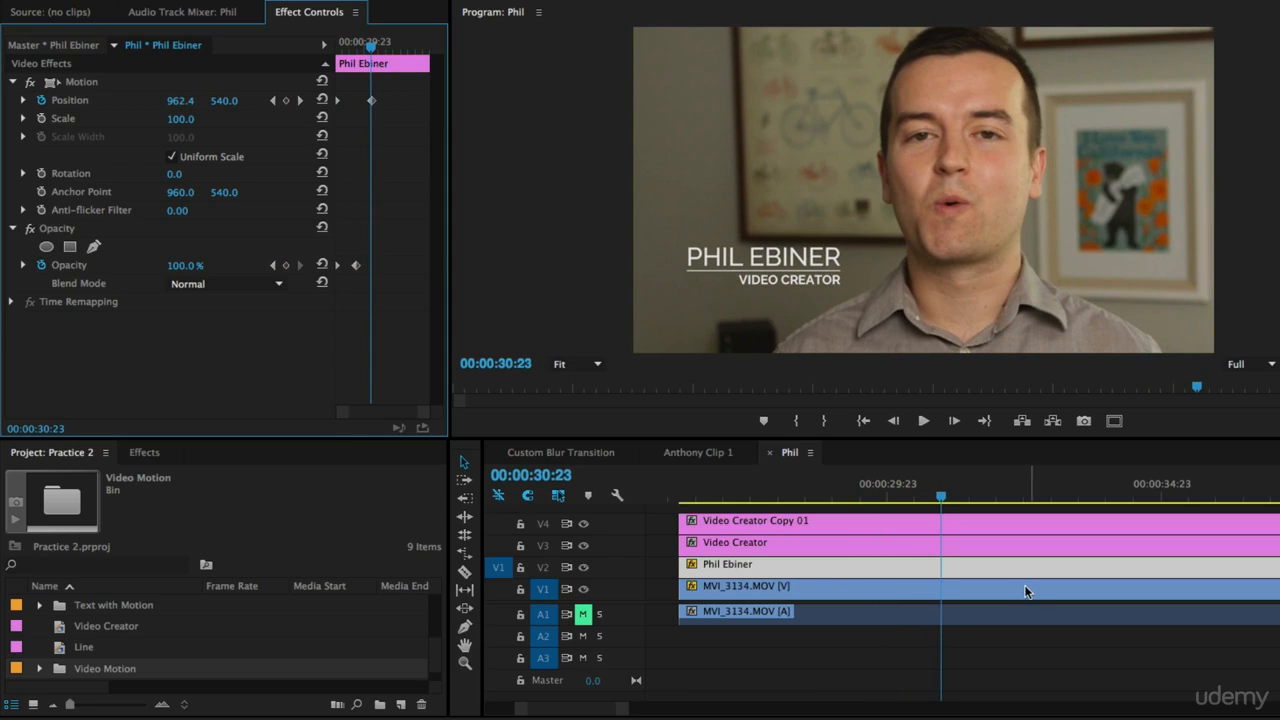
pyautogui.moveTo(695, 495); pyautogui.dragTo(683, 497)
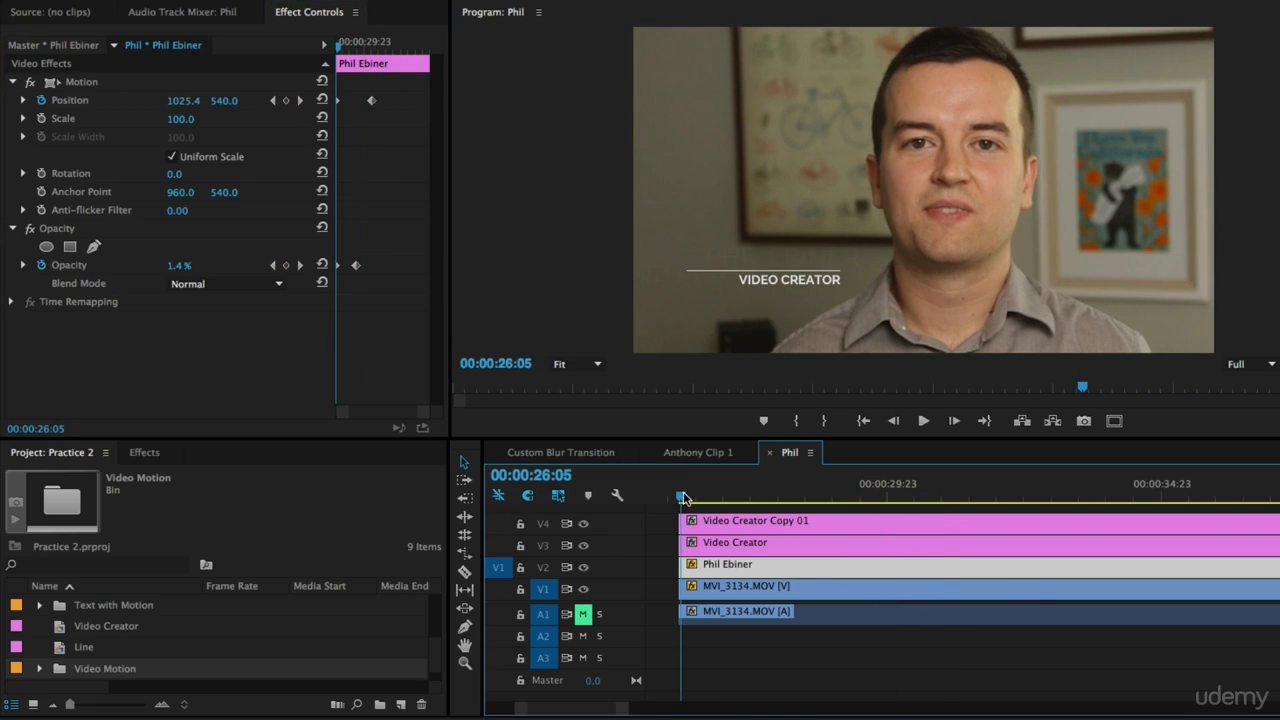
# Step: Select the Video Creator clip, enable Position keyframing, and set its starting X position to about 914.8
pyautogui.click(726, 541)
pyautogui.click(692, 497)
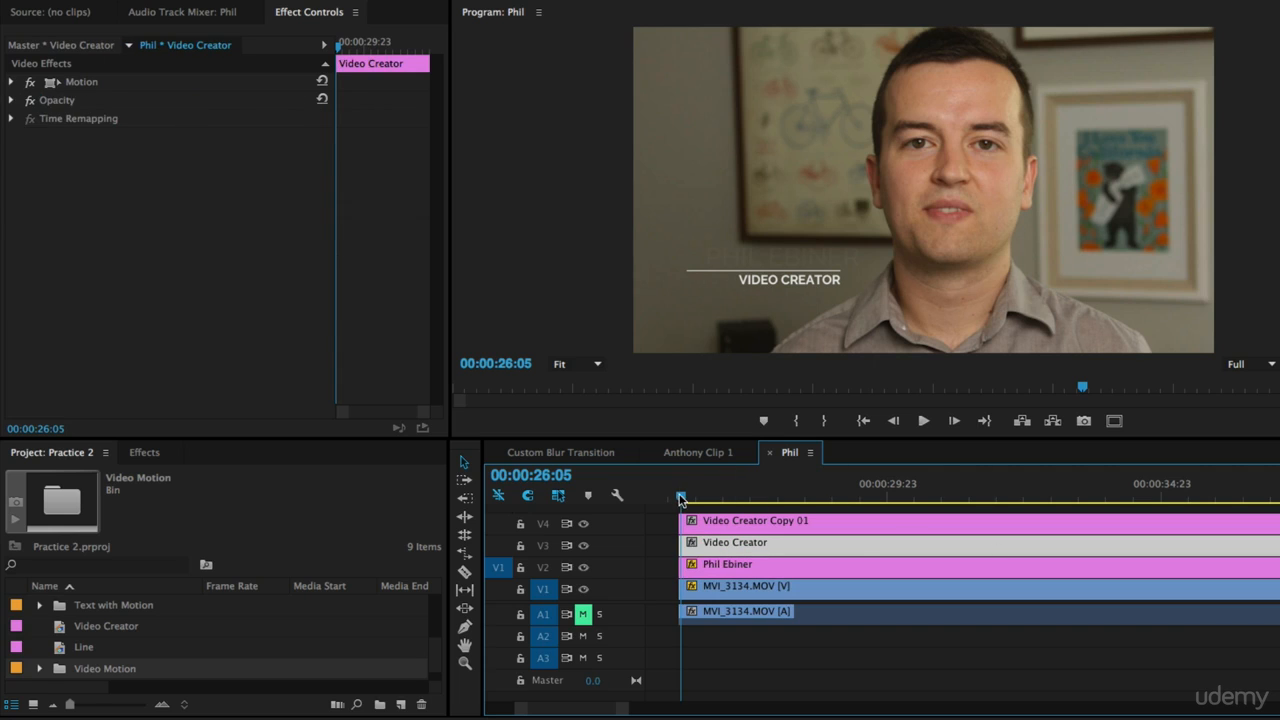
pyautogui.click(11, 82)
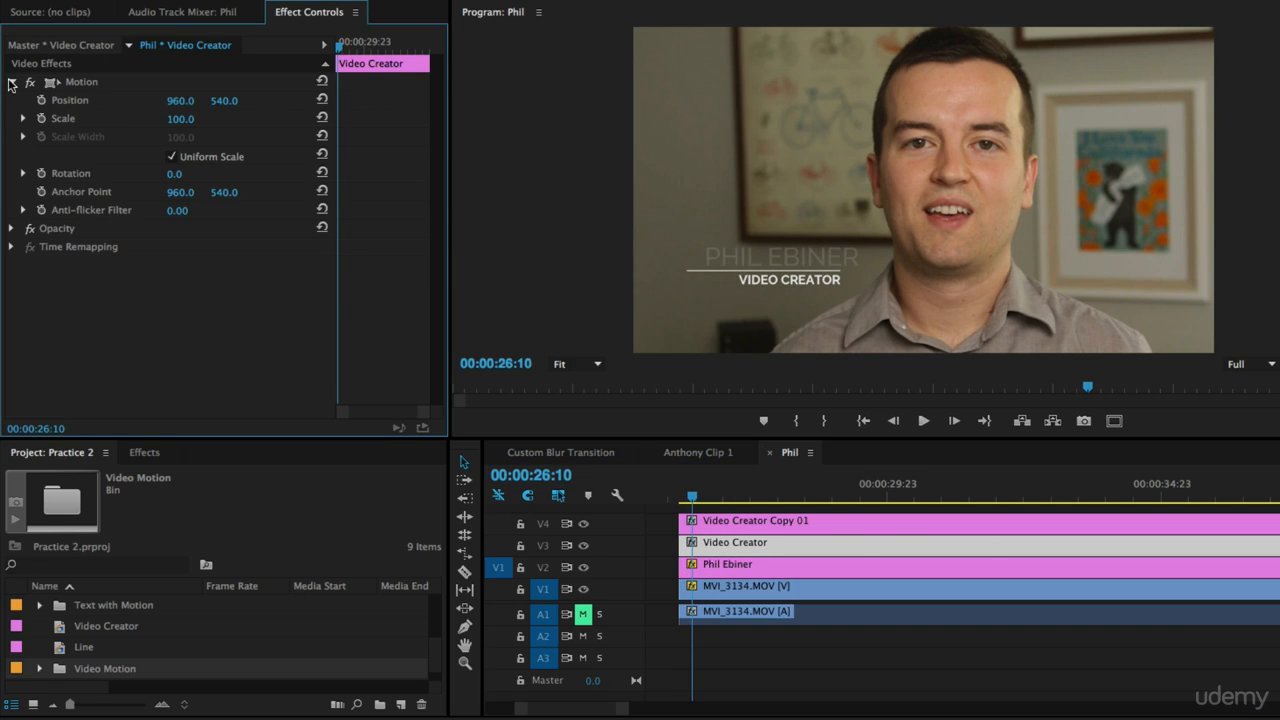
pyautogui.click(41, 100)
pyautogui.click(11, 229)
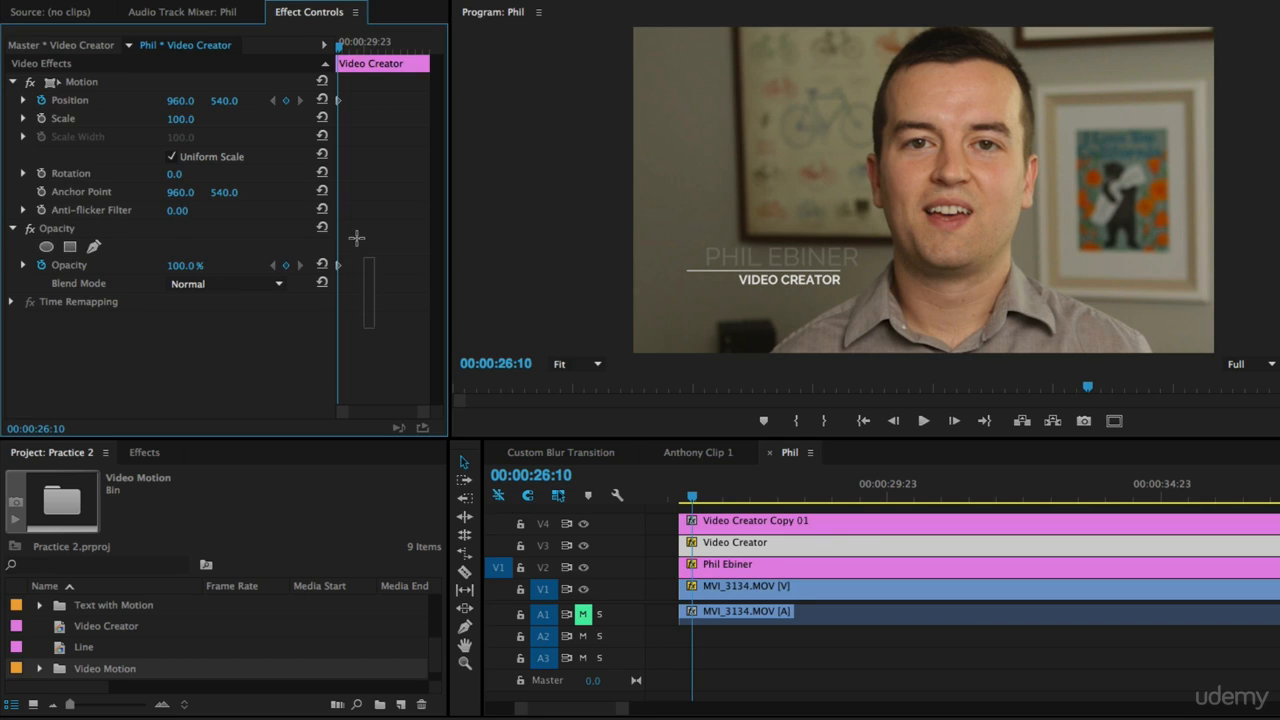
pyautogui.moveTo(340, 104); pyautogui.dragTo(367, 107)
pyautogui.click(369, 101)
pyautogui.moveTo(185, 105); pyautogui.dragTo(137, 105)
pyautogui.moveTo(339, 103); pyautogui.dragTo(307, 104)
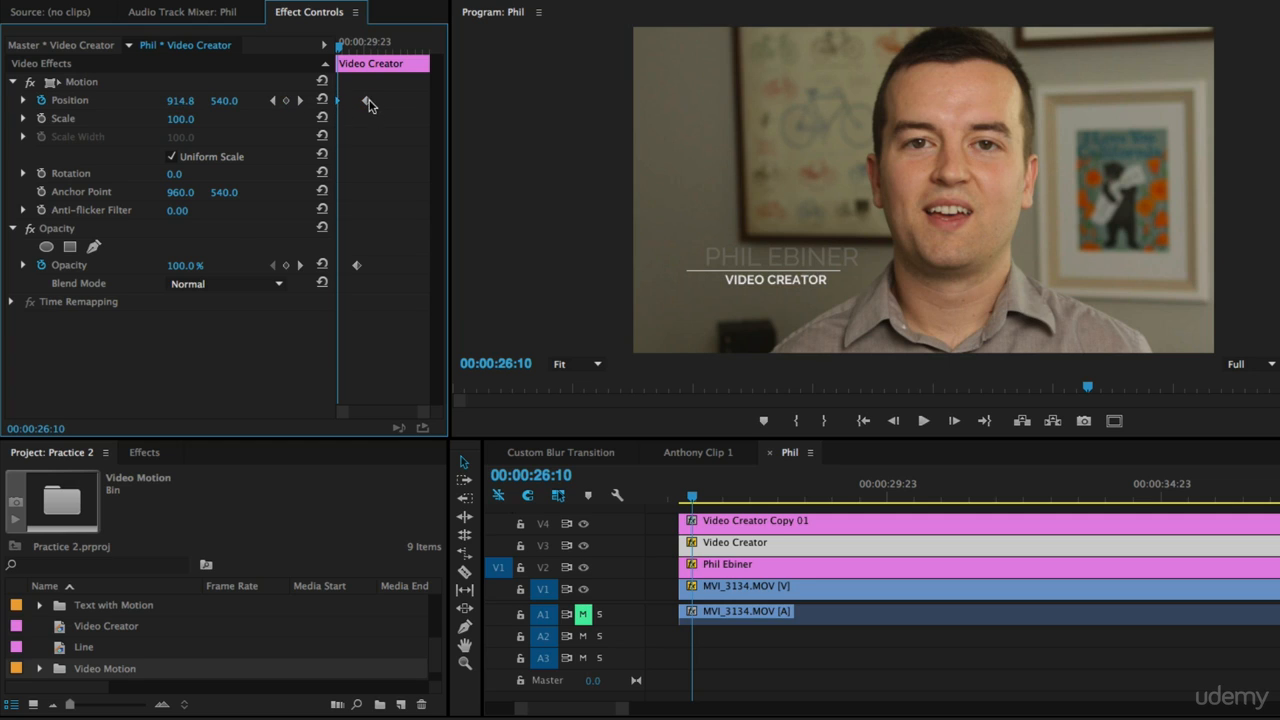
# Step: Set the Video Creator's starting Opacity to about 0% and play back its animation
pyautogui.moveTo(190, 265); pyautogui.dragTo(90, 265)
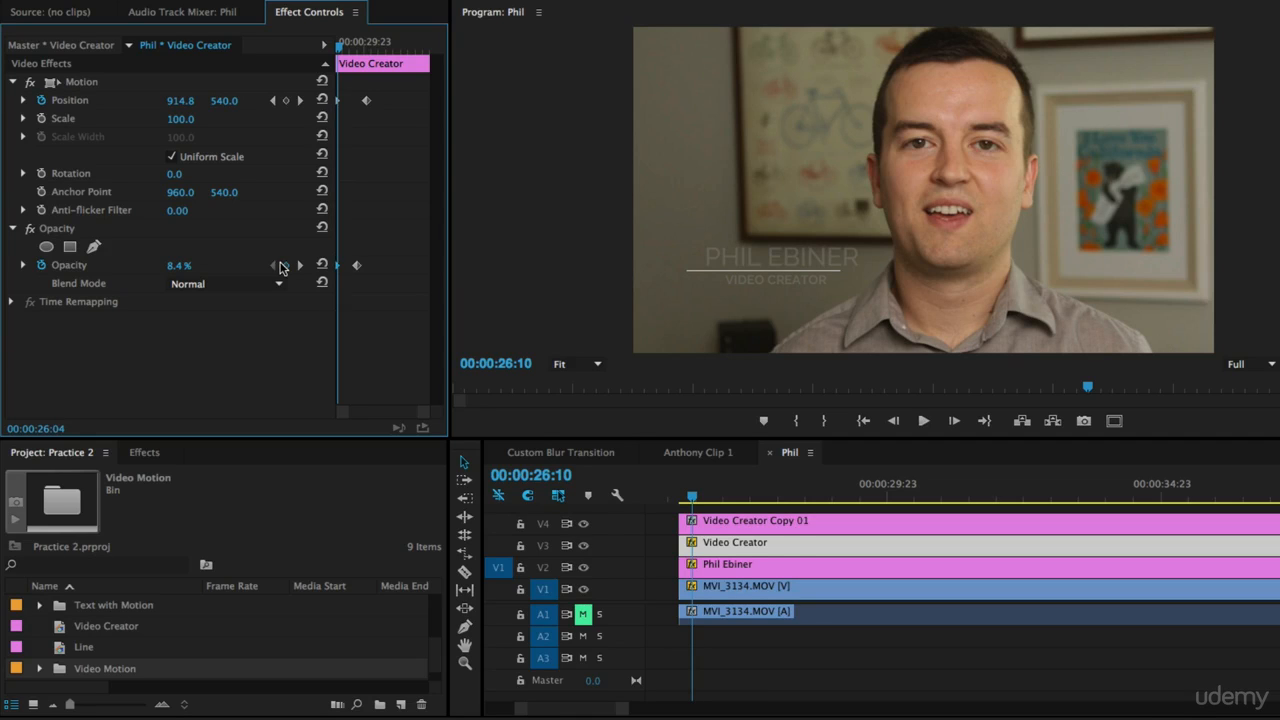
pyautogui.click(677, 493)
pyautogui.press('space')
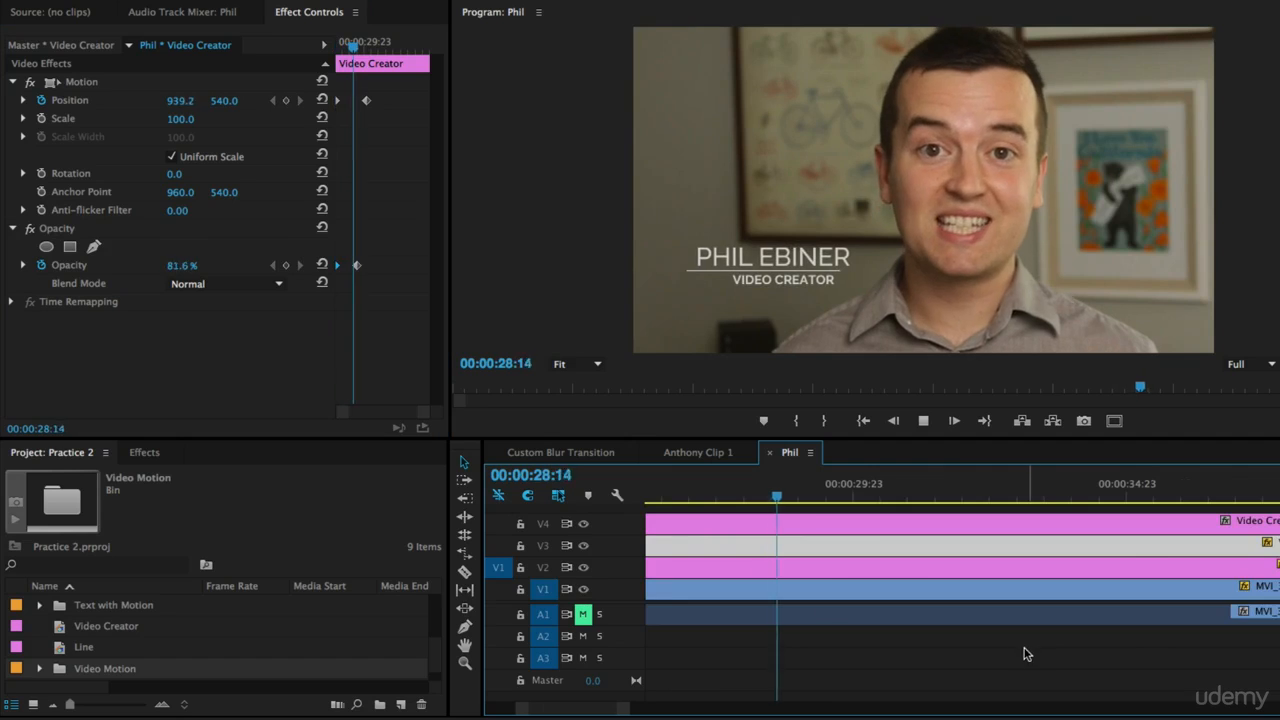
# Step: Zoom out the timeline and slide the Video Creator clip a few frames later on its track
pyautogui.press('-')
pyautogui.click(822, 497)
pyautogui.press('space')
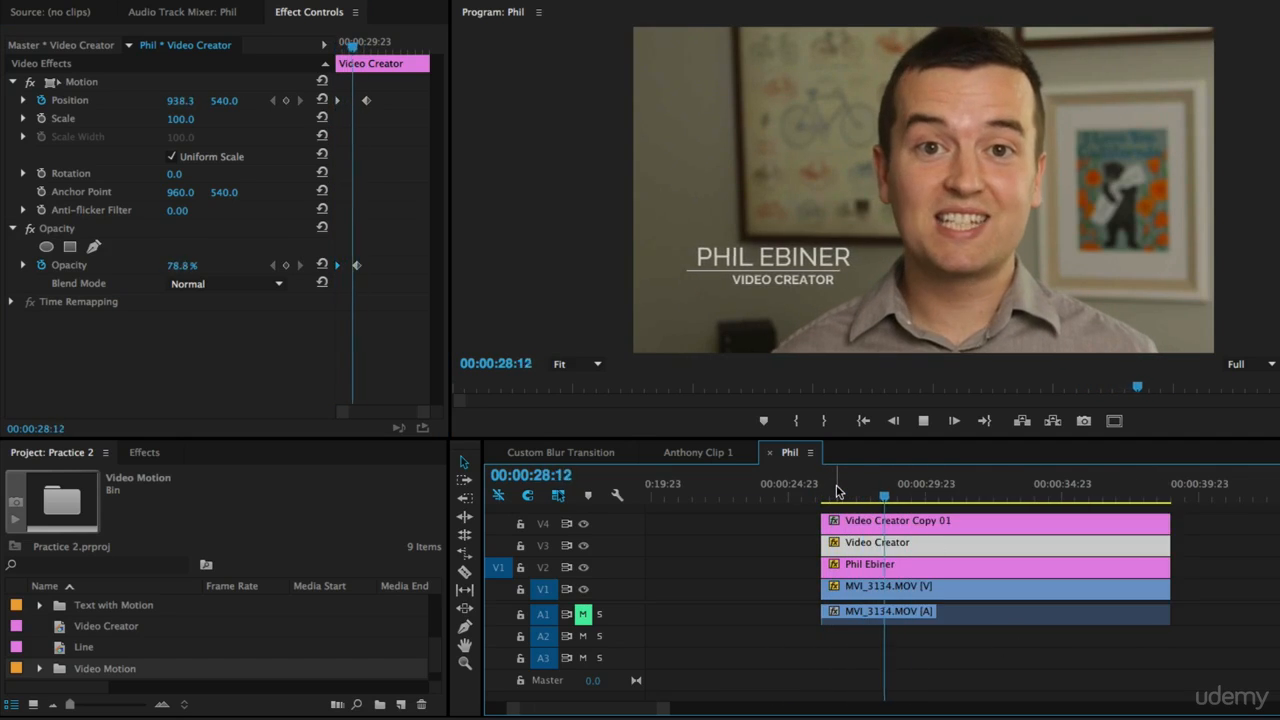
pyautogui.press('space')
pyautogui.moveTo(856, 499); pyautogui.dragTo(828, 499)
pyautogui.moveTo(854, 548); pyautogui.dragTo(872, 551)
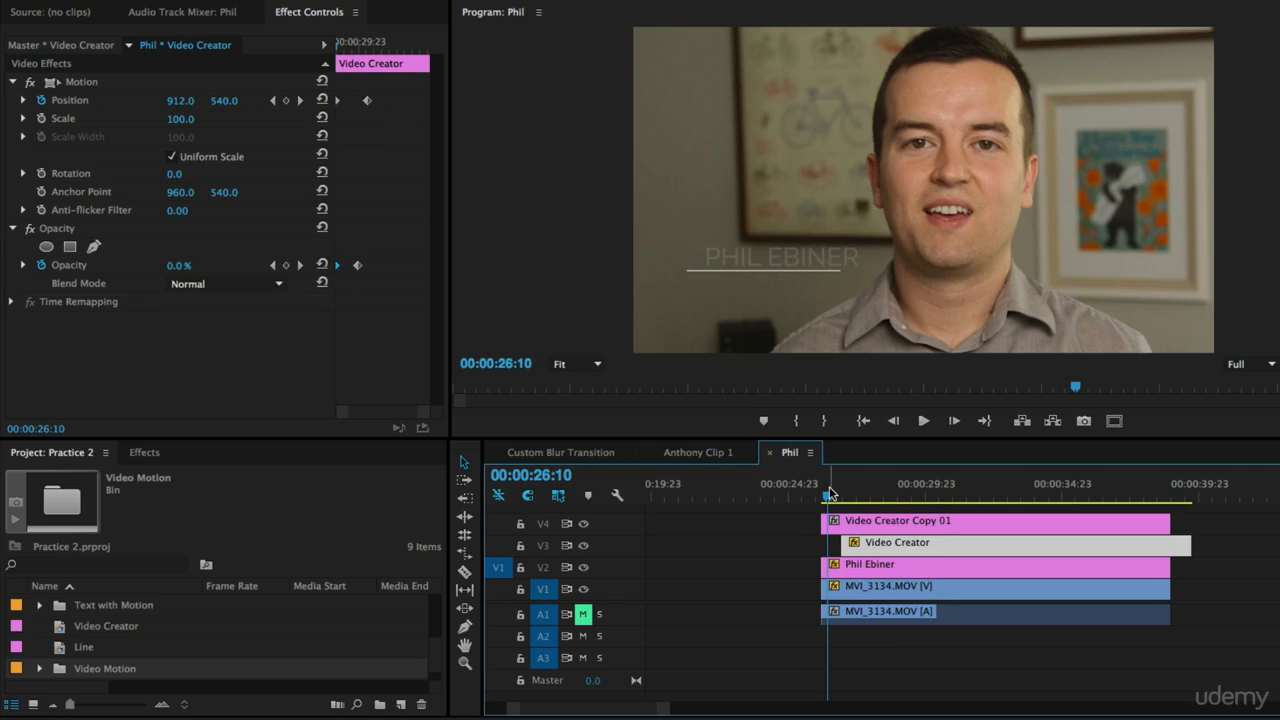
# Step: Play back the staggered title animation to review the timing
pyautogui.press('space')
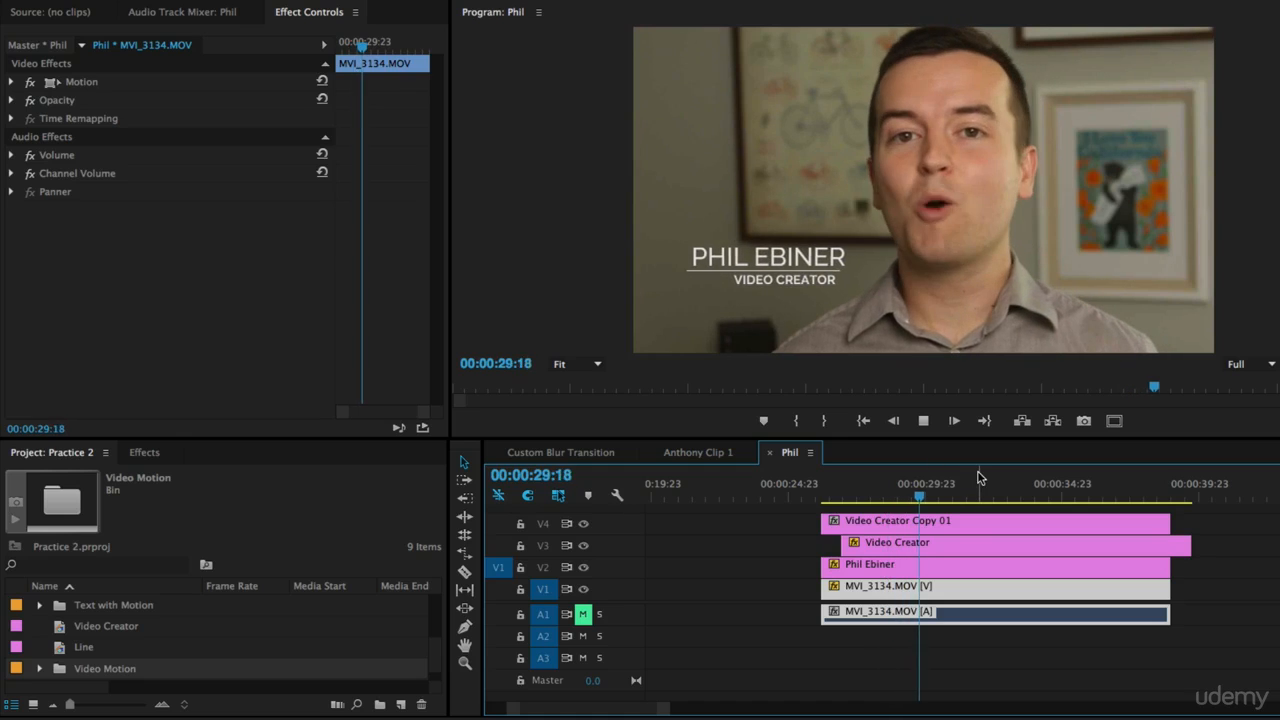
pyautogui.press('space')
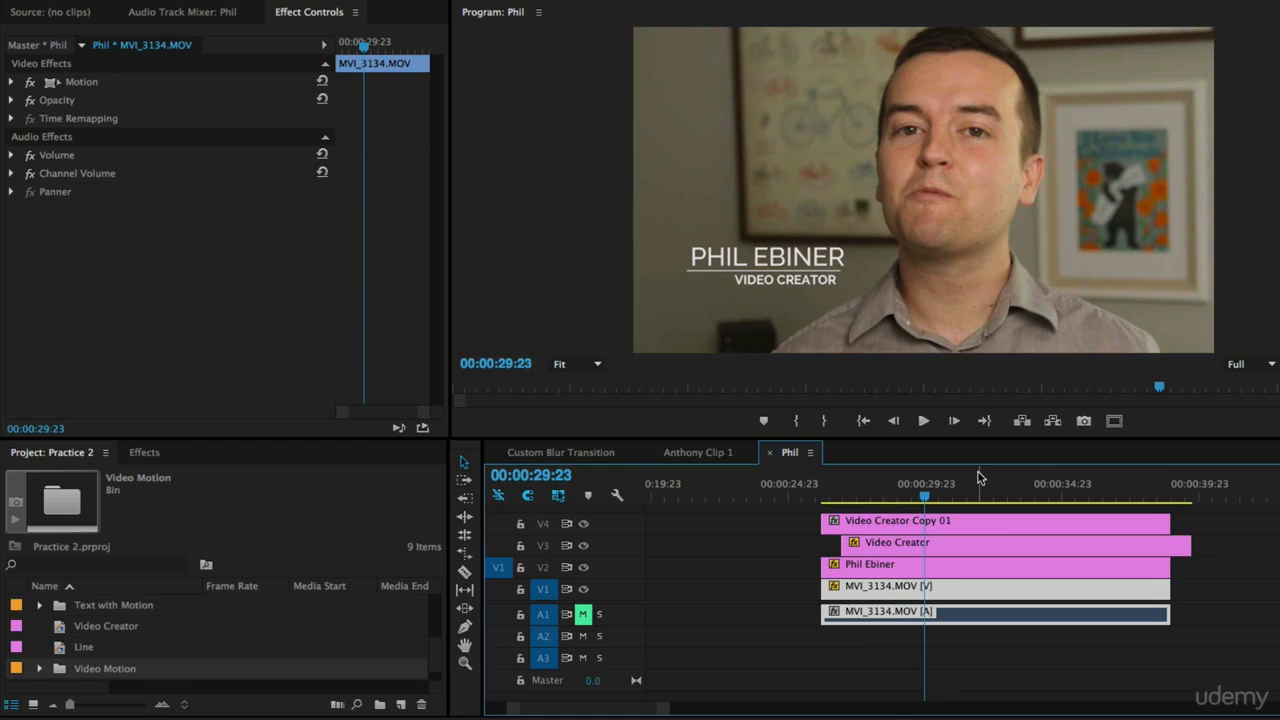
pyautogui.click(827, 489)
pyautogui.press('space')
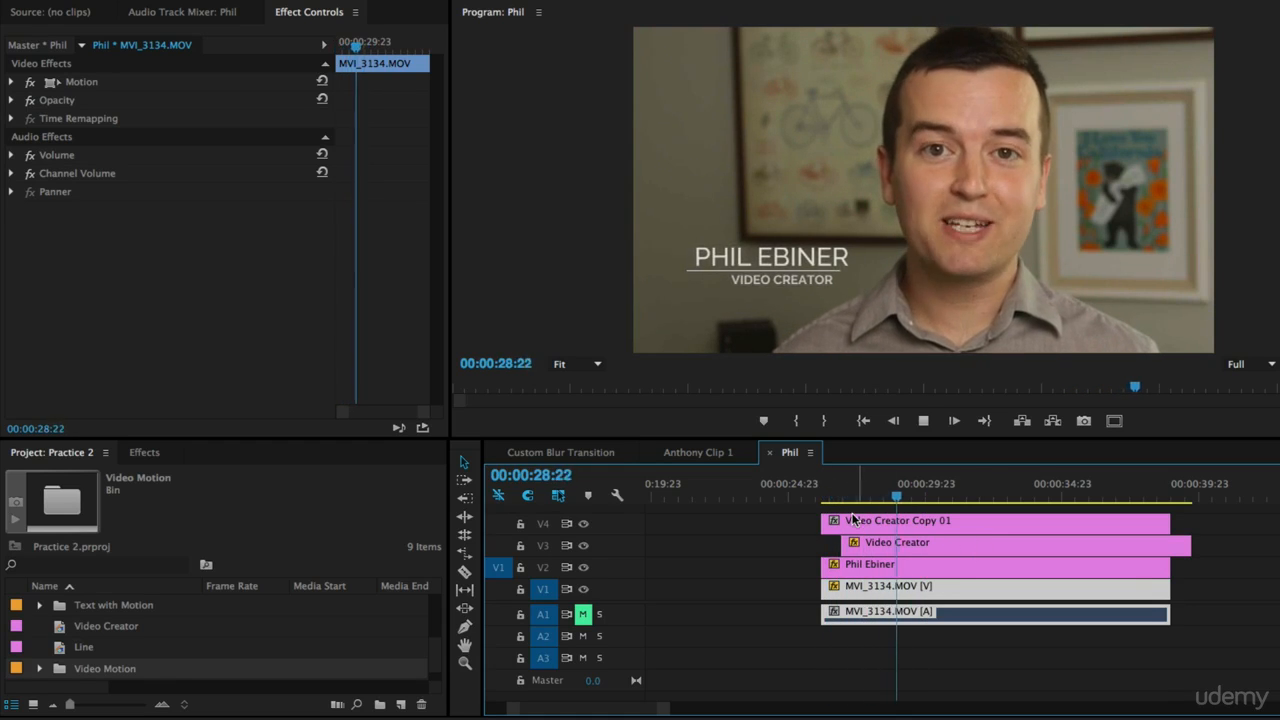
pyautogui.press('space')
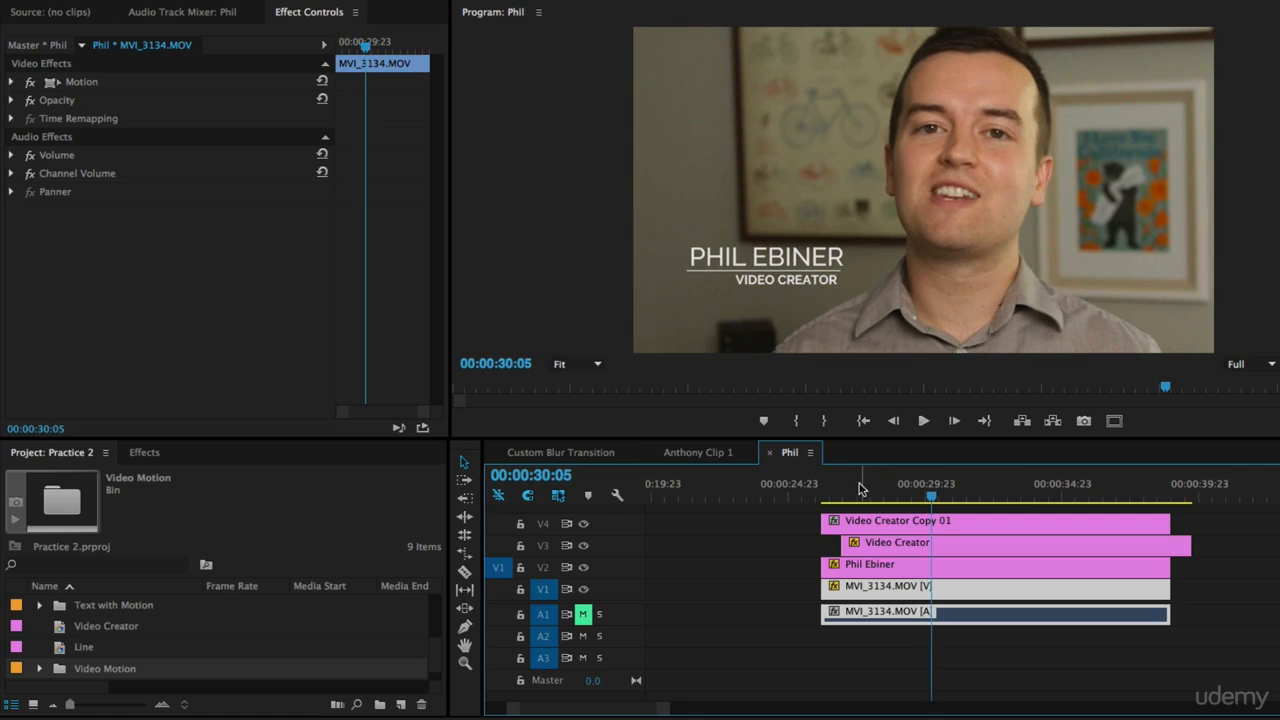
# Step: Select the line clip, Video Creator Copy 01, and turn off its Uniform Scale
pyautogui.click(853, 487)
pyautogui.click(857, 516)
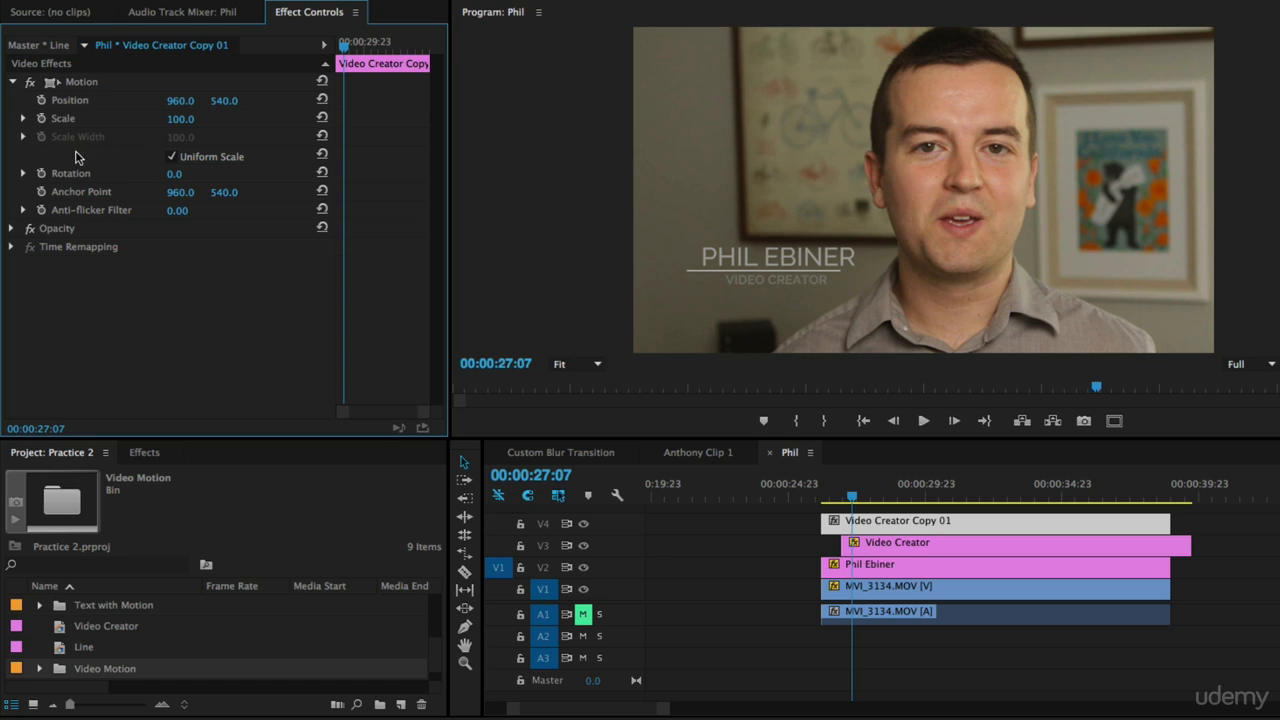
pyautogui.click(171, 157)
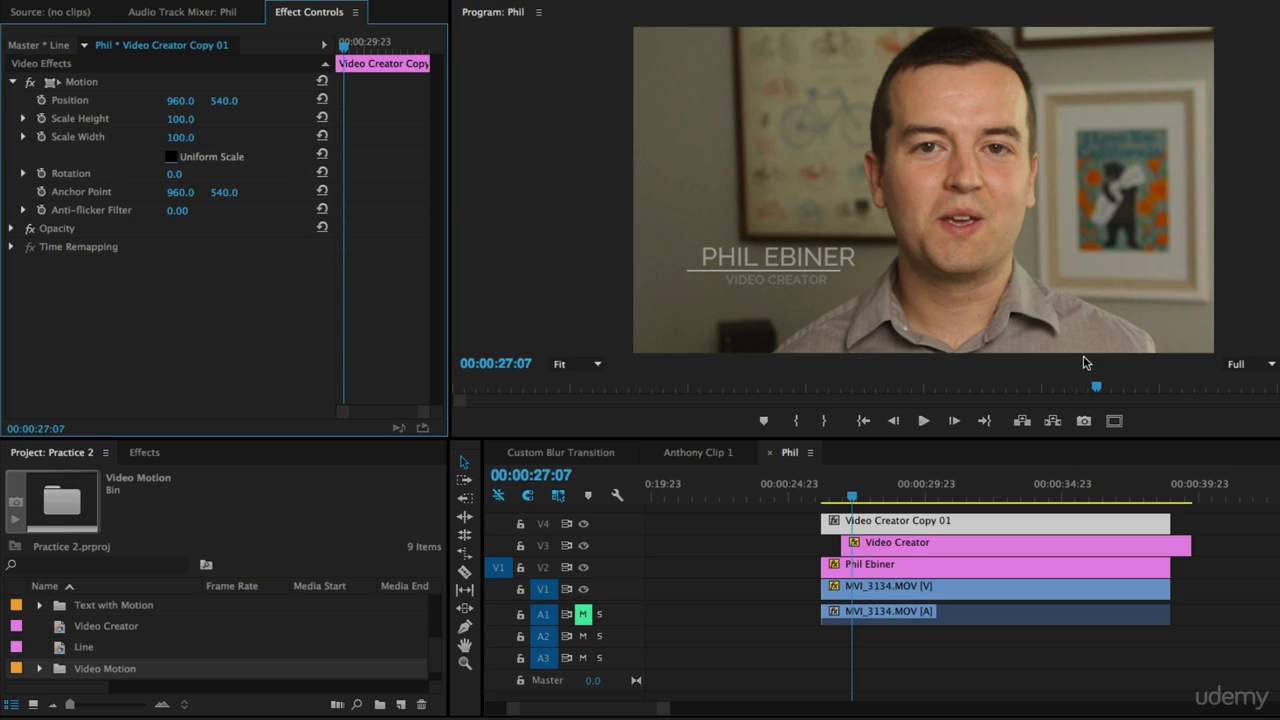
pyautogui.moveTo(194, 121); pyautogui.dragTo(145, 131)
pyautogui.hotkey('ctrl', 'z')
# Step: Save the project while testing the line's Scale Width, then reset the width
pyautogui.moveTo(177, 137); pyautogui.dragTo(196, 137)
pyautogui.hotkey('ctrl', 's')
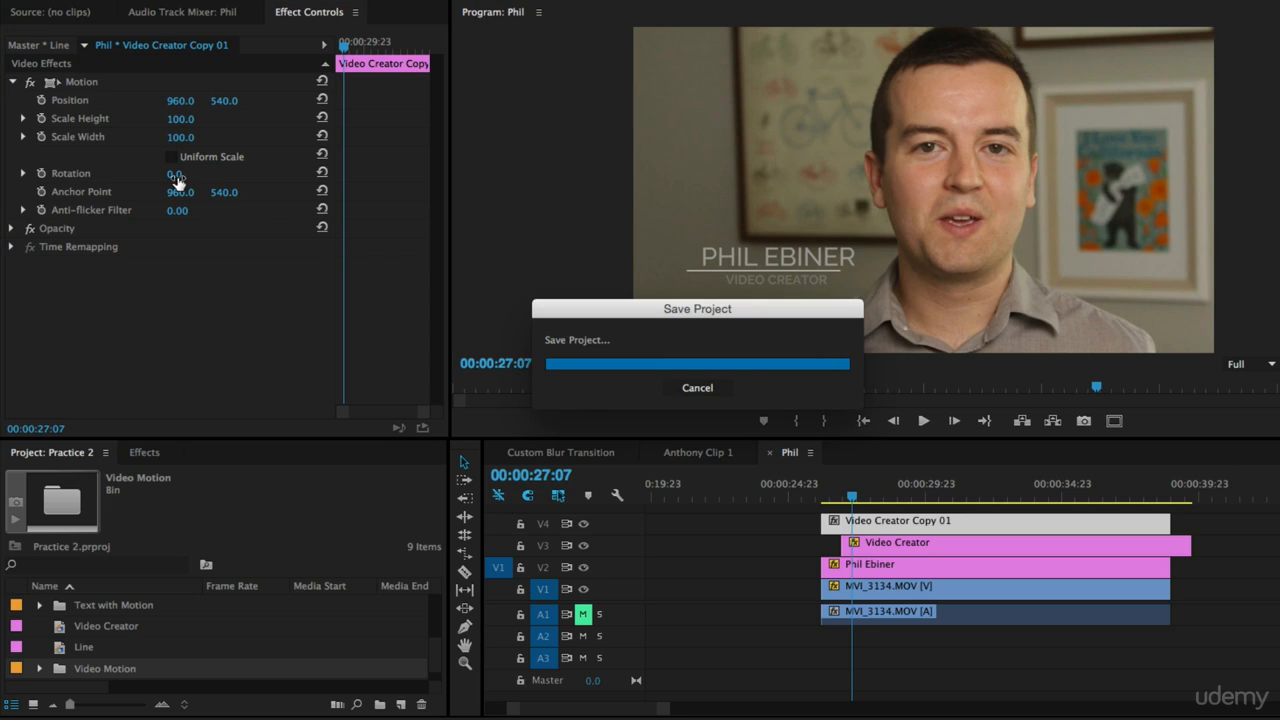
pyautogui.moveTo(178, 137); pyautogui.dragTo(172, 137)
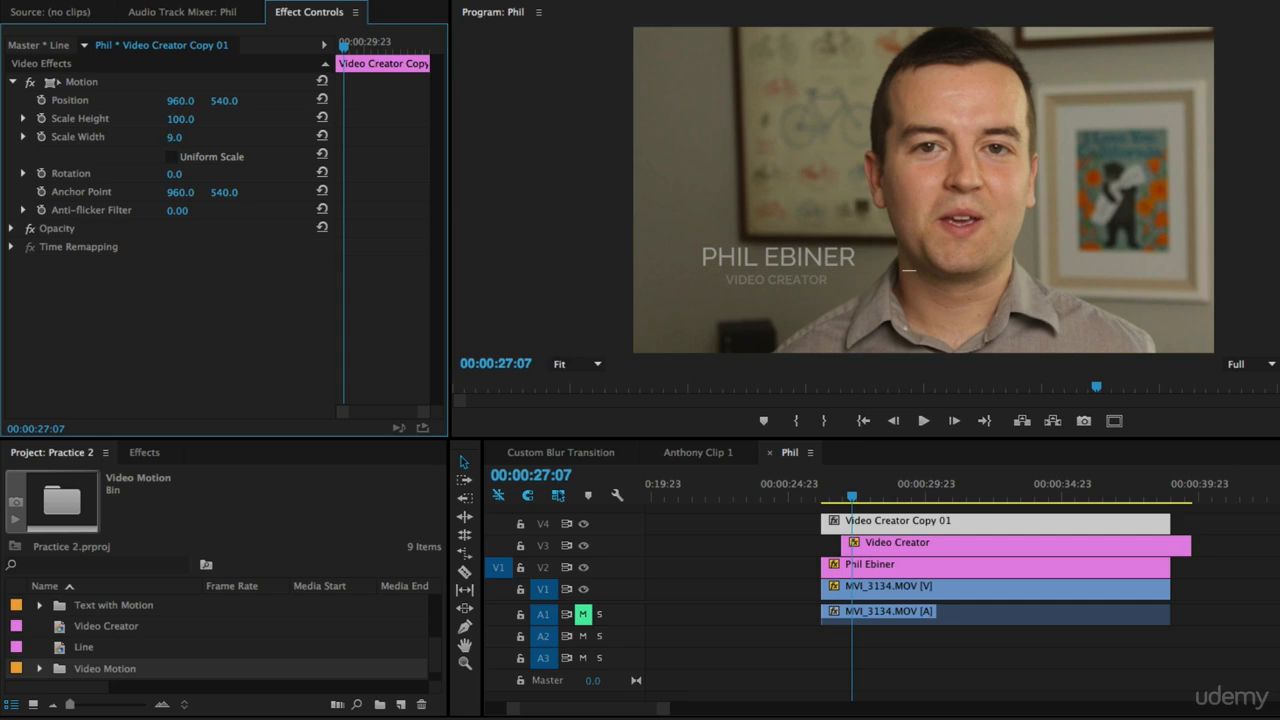
pyautogui.click(322, 136)
# Step: Try duplicating the line clip and drawing a rounded rectangle in its title, then delete the copy
pyautogui.scroll(1, 907, 547)
pyautogui.moveTo(978, 536); pyautogui.dragTo(957, 511)
pyautogui.scroll(2, 943, 518)
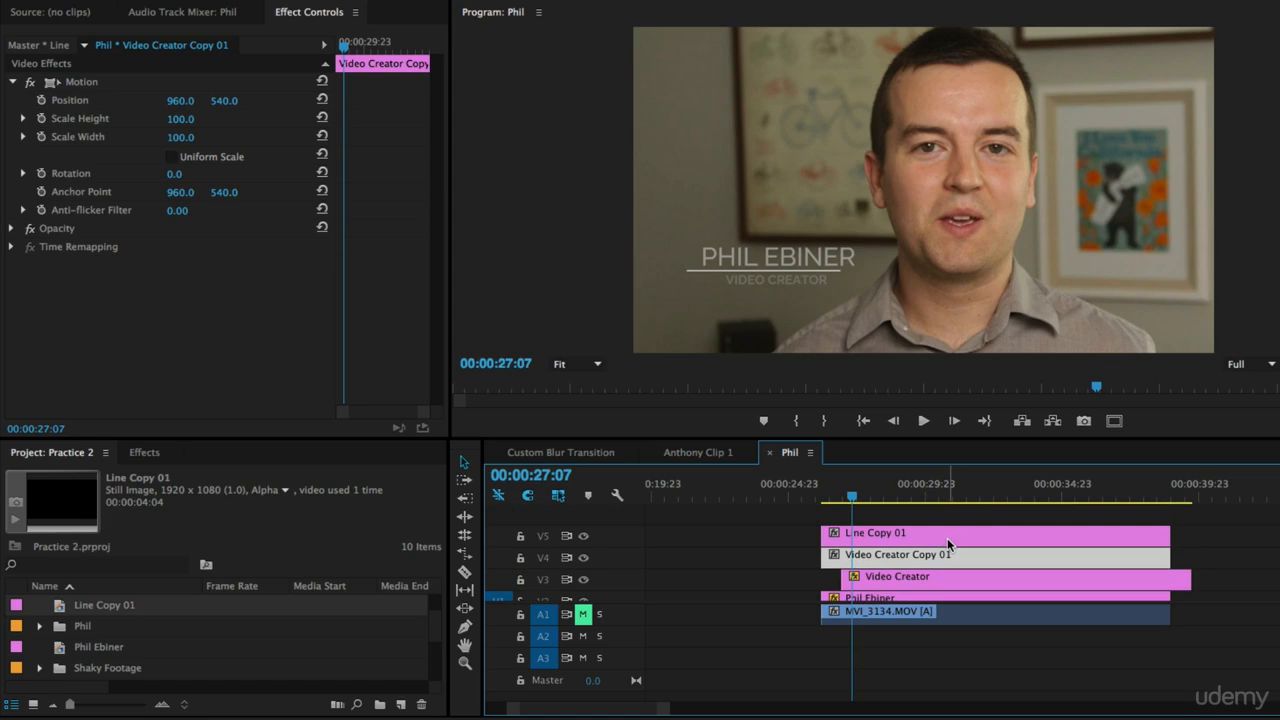
pyautogui.doubleClick(948, 543)
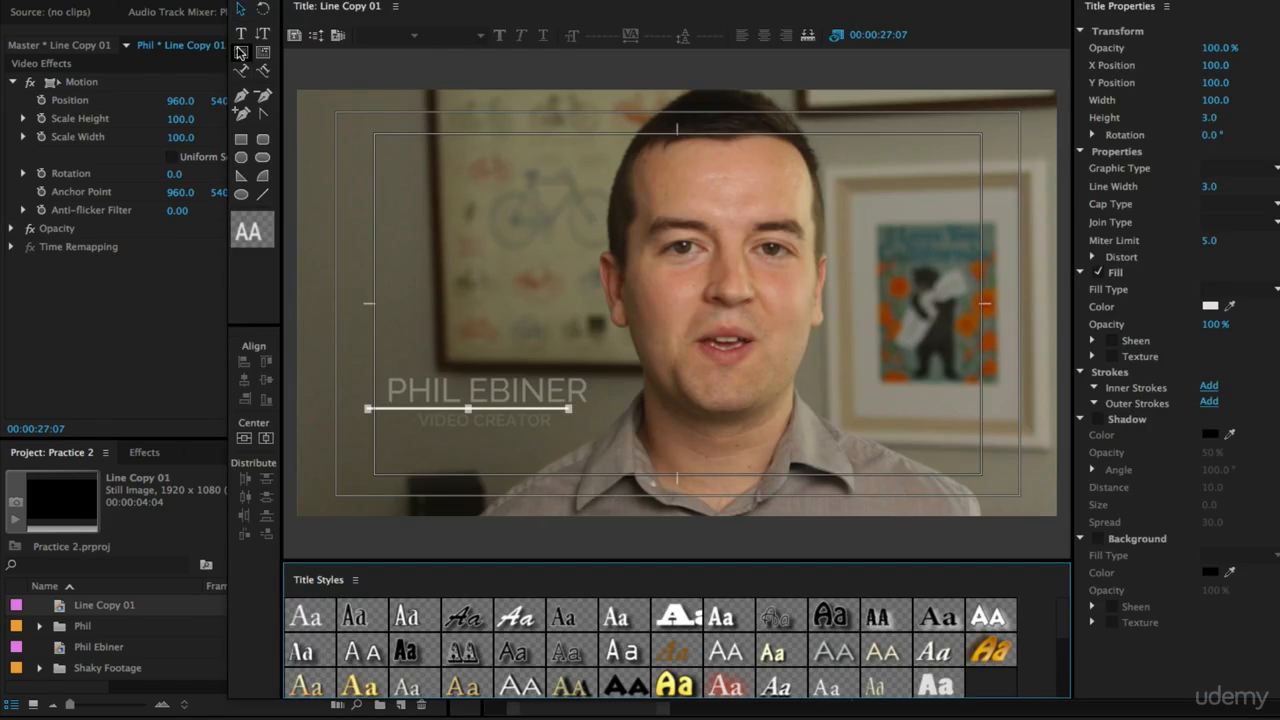
pyautogui.click(241, 139)
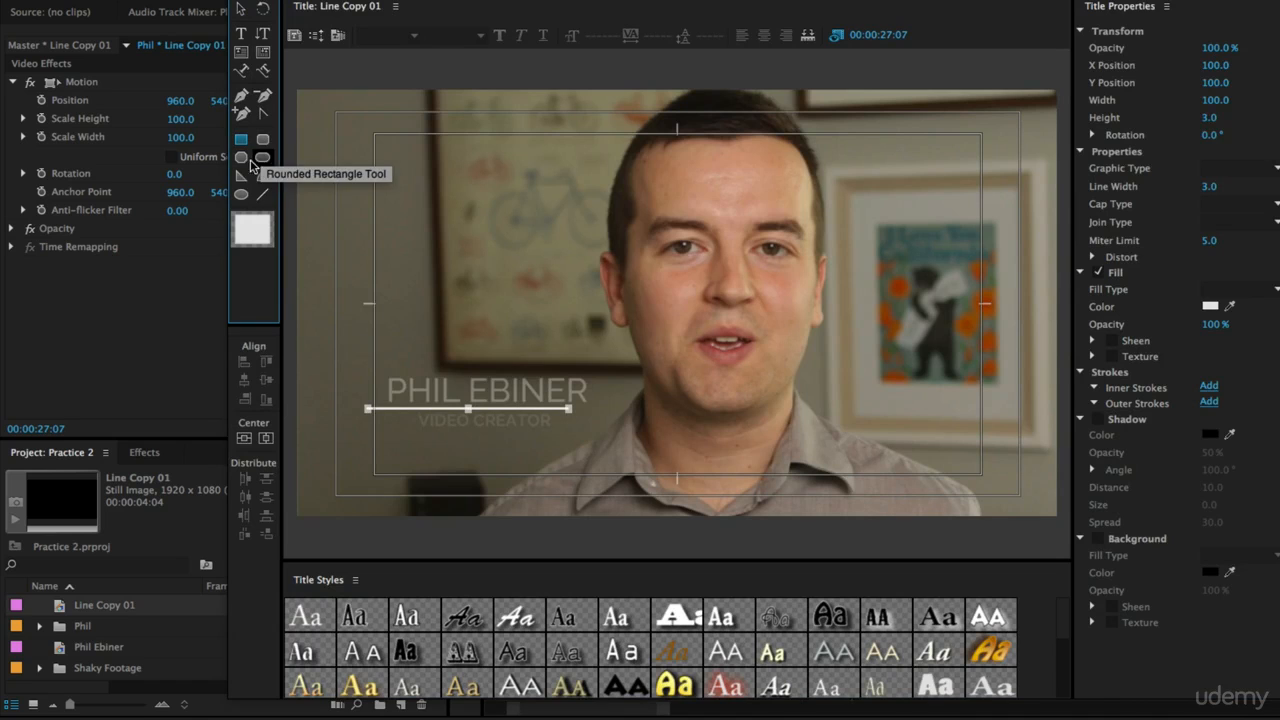
pyautogui.click(262, 157)
pyautogui.moveTo(332, 104); pyautogui.dragTo(1016, 510)
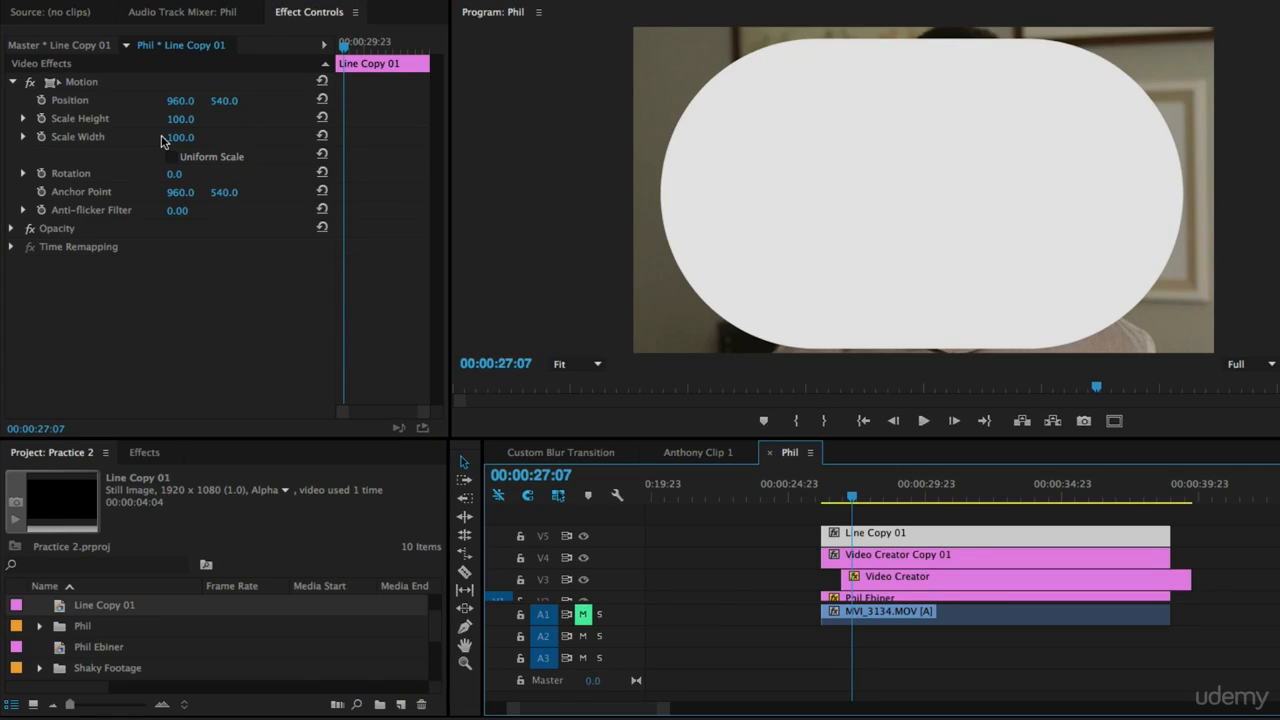
pyautogui.moveTo(182, 138)
pyautogui.mouseDown()
pyautogui.moveTo(110, 138)
pyautogui.moveTo(194, 138)
pyautogui.moveTo(105, 138)
pyautogui.moveTo(197, 138)
pyautogui.moveTo(160, 138)
pyautogui.mouseUp()
pyautogui.press('Delete')
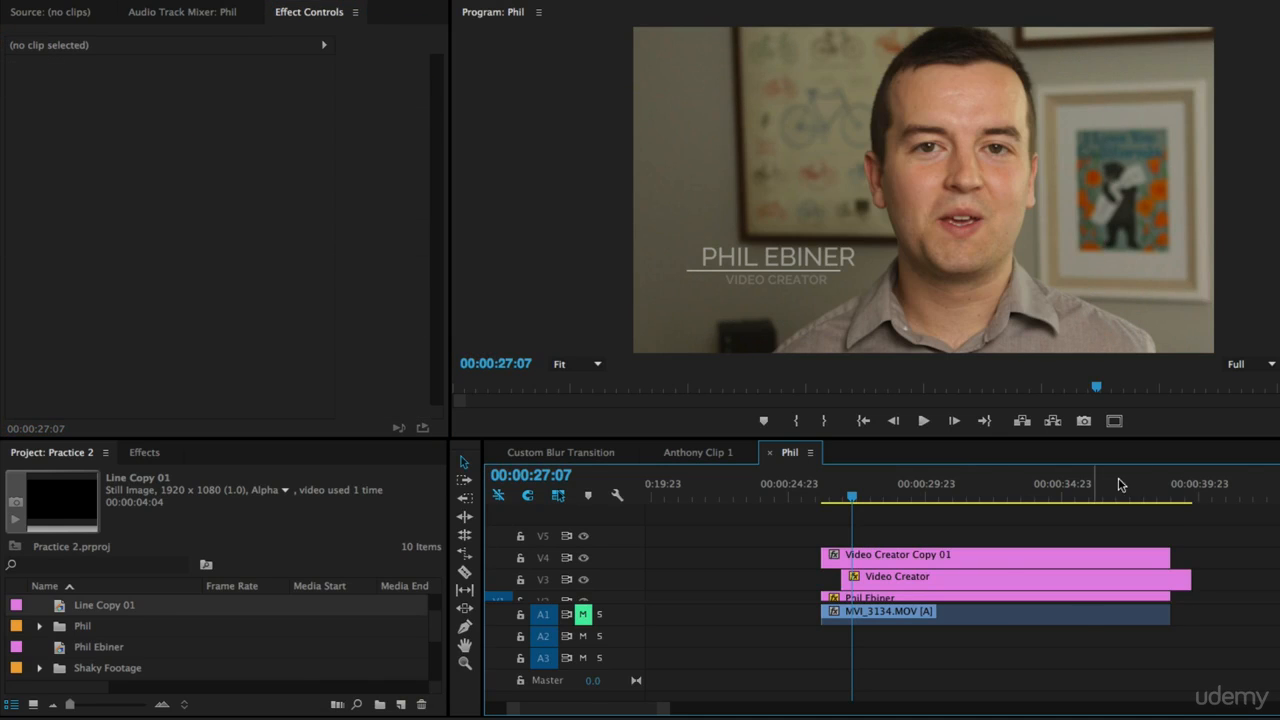
# Step: Select the line clip and test its Scale Width, returning it to 100
pyautogui.click(868, 556)
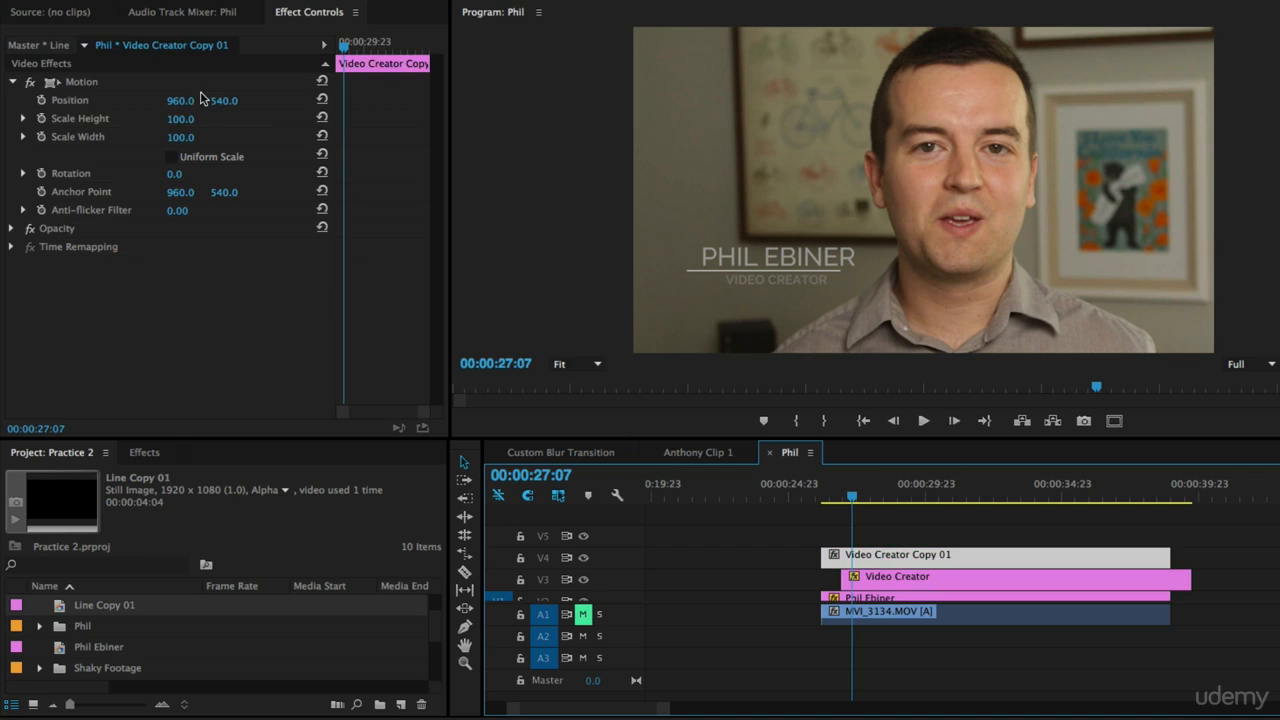
pyautogui.click(194, 140)
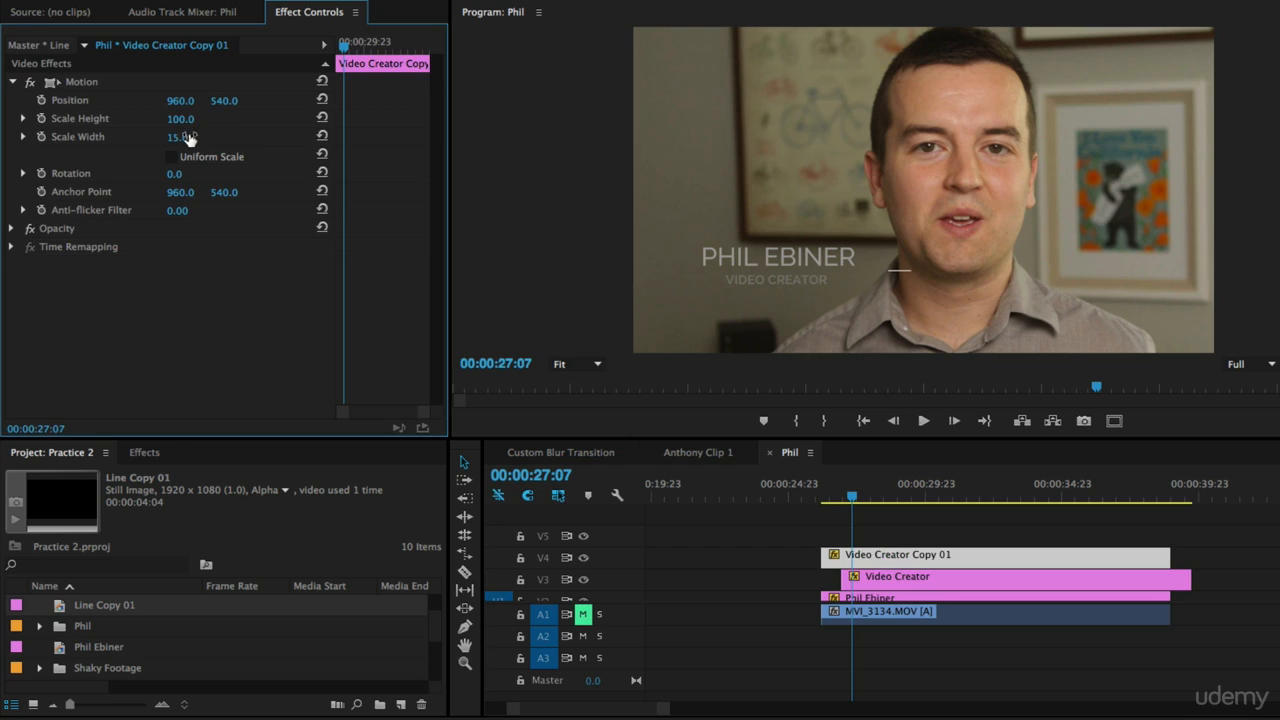
pyautogui.write('100')
pyautogui.press('Return')
# Step: Open the Line title, center the line horizontally in the frame, and close the title editor
pyautogui.doubleClick(995, 571)
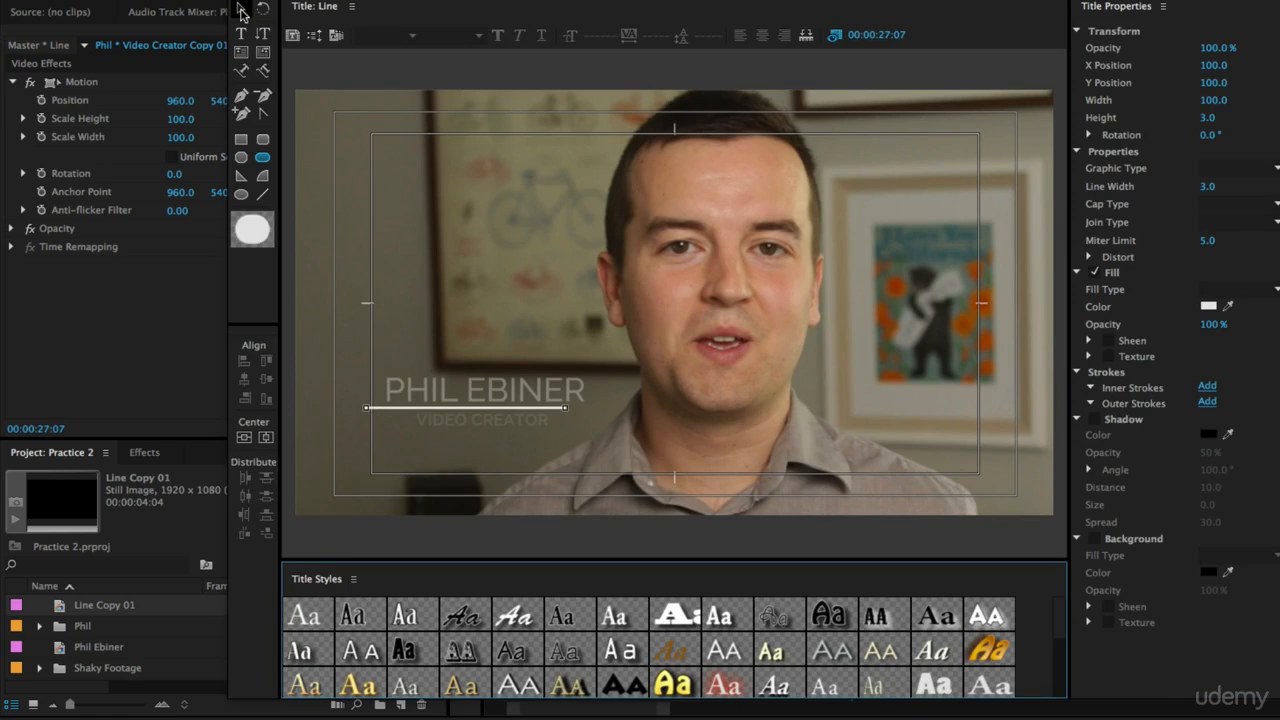
pyautogui.click(541, 411)
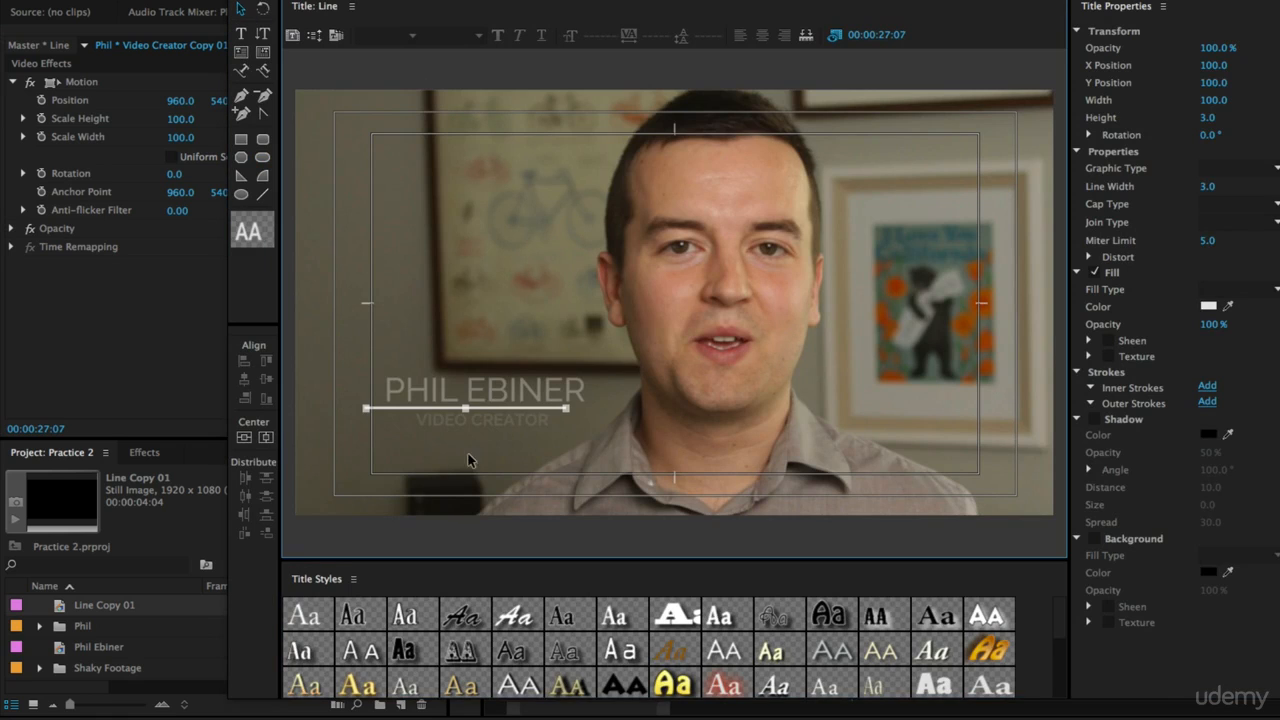
pyautogui.click(267, 443)
pyautogui.click(828, 306)
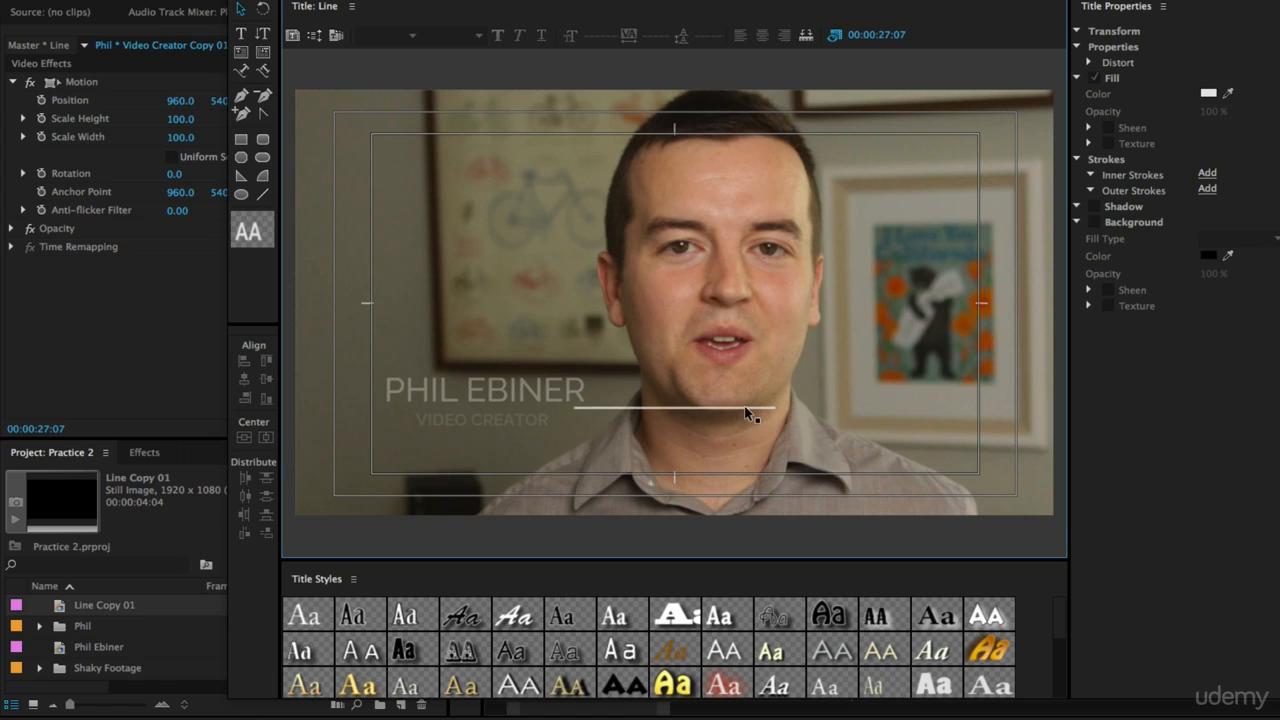
pyautogui.click(238, 1)
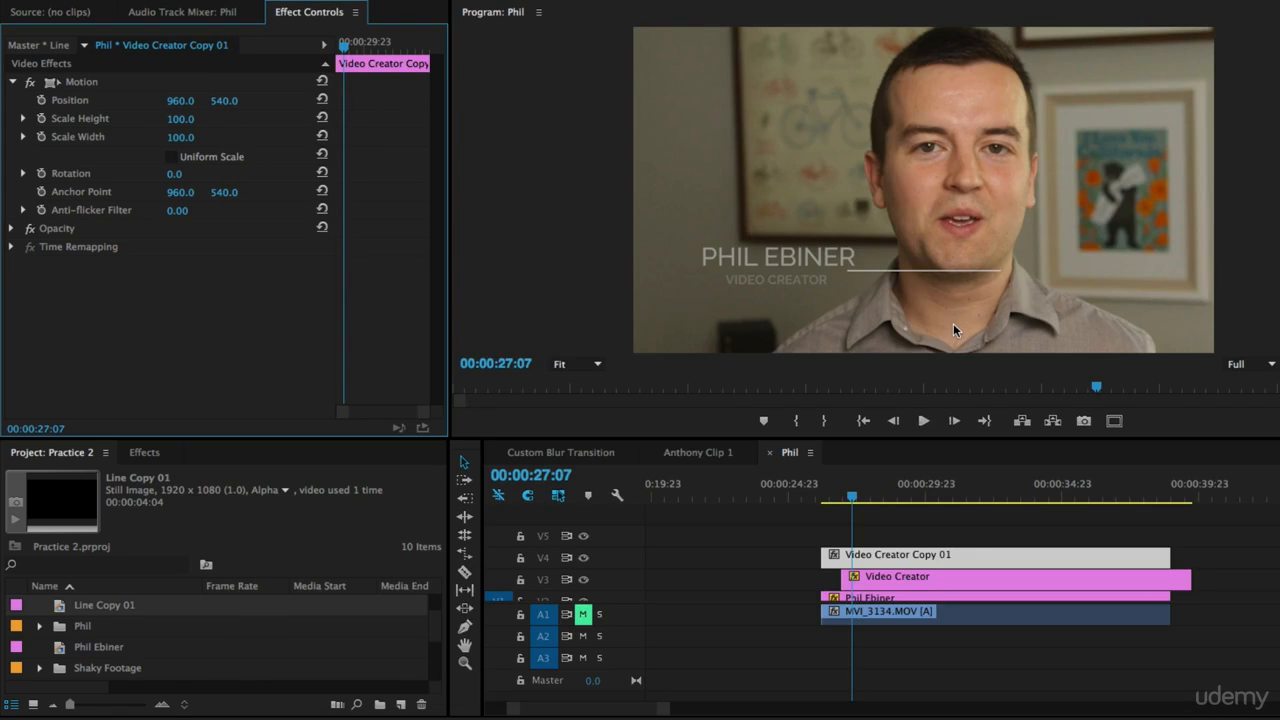
# Step: Keyframe the line's Scale Width, animating it from 0 at the clip start up to 100 shortly after
pyautogui.click(854, 497)
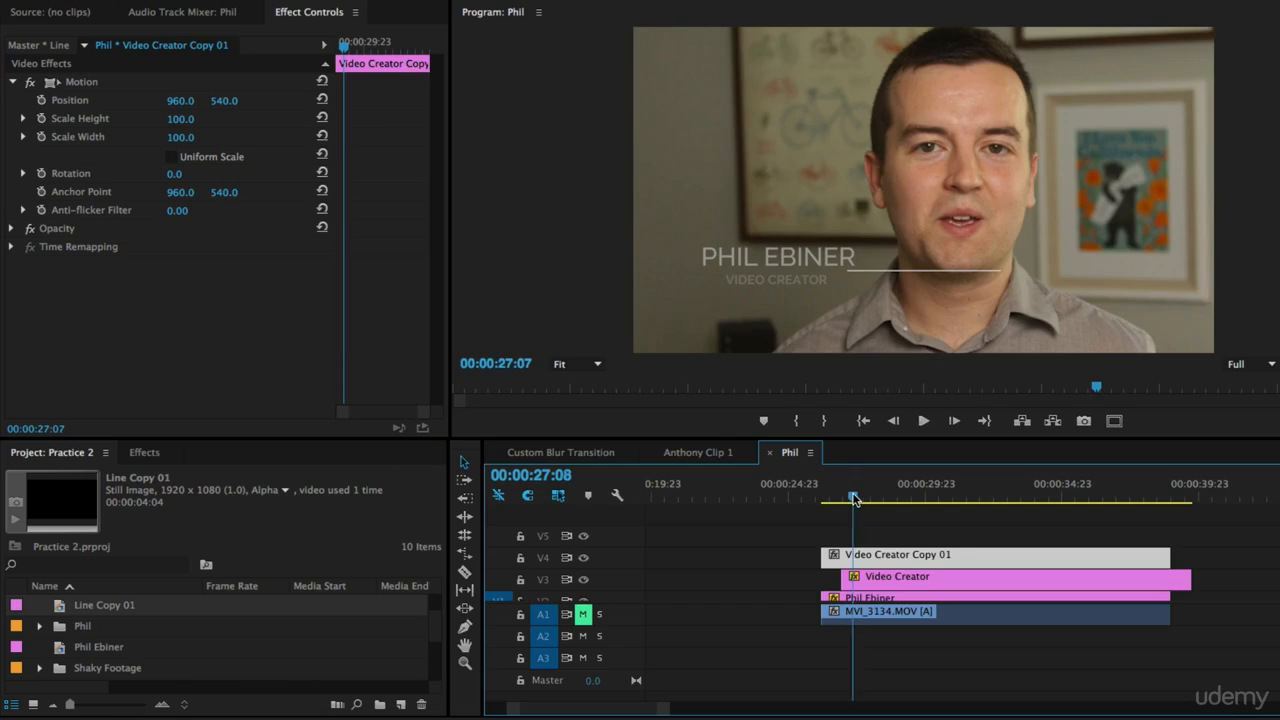
pyautogui.moveTo(854, 497); pyautogui.dragTo(861, 497)
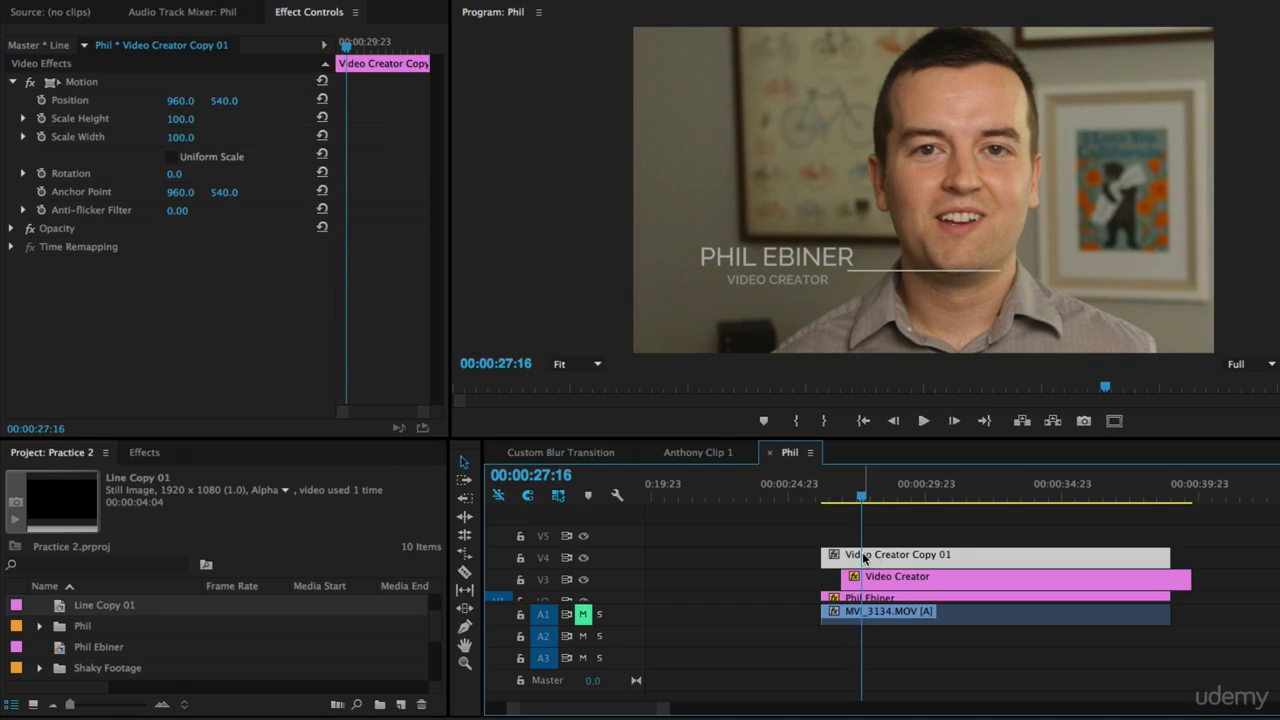
pyautogui.click(41, 139)
pyautogui.moveTo(348, 139); pyautogui.dragTo(369, 140)
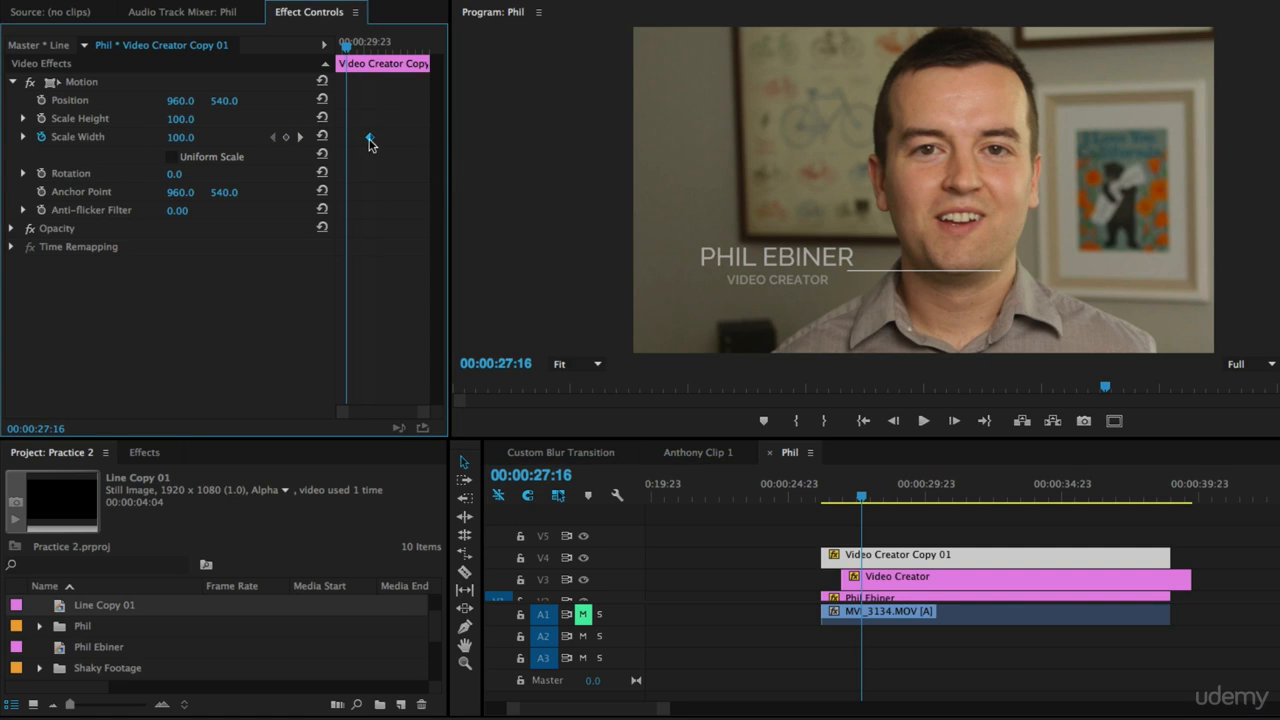
pyautogui.click(189, 137)
pyautogui.write('89')
pyautogui.press('Return')
pyautogui.moveTo(346, 47)
pyautogui.mouseDown()
pyautogui.moveTo(369, 52)
pyautogui.moveTo(343, 50)
pyautogui.mouseUp()
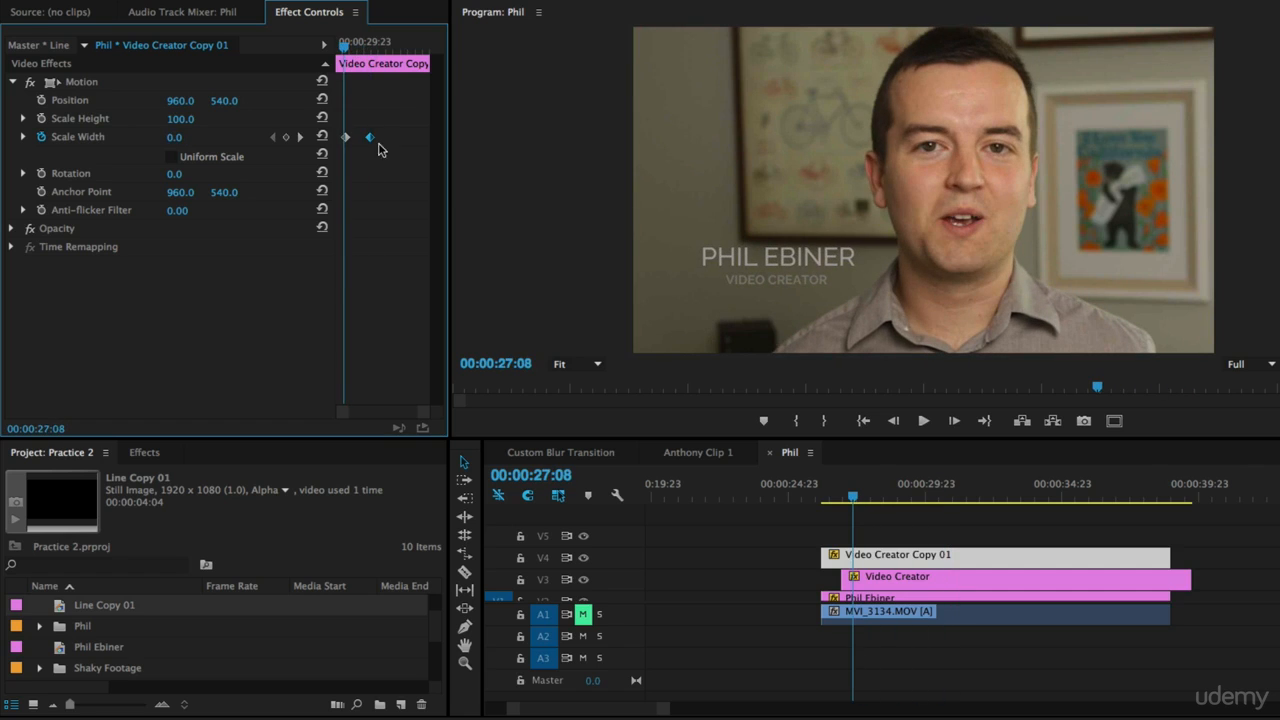
# Step: Play back the line's width animation to check it
pyautogui.moveTo(369, 140); pyautogui.dragTo(327, 148)
pyautogui.click(822, 497)
pyautogui.click(360, 98)
pyautogui.press('Left')
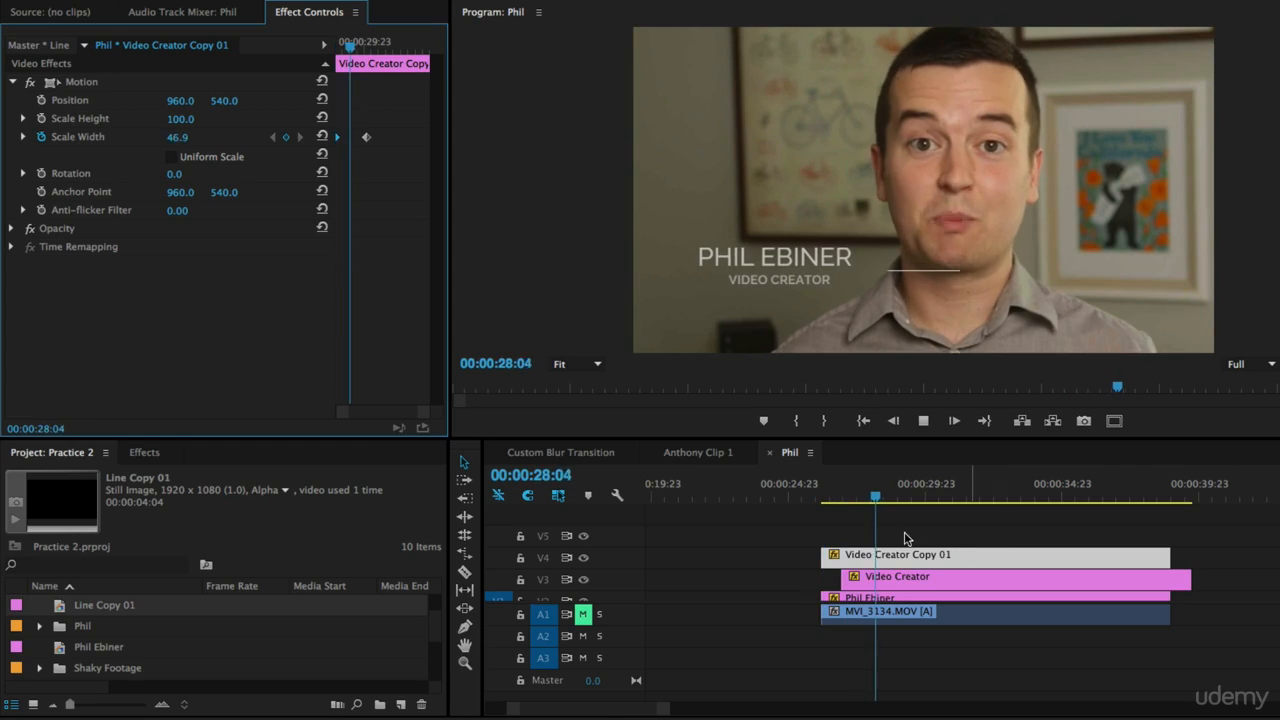
pyautogui.moveTo(853, 497); pyautogui.dragTo(840, 497)
pyautogui.press('space')
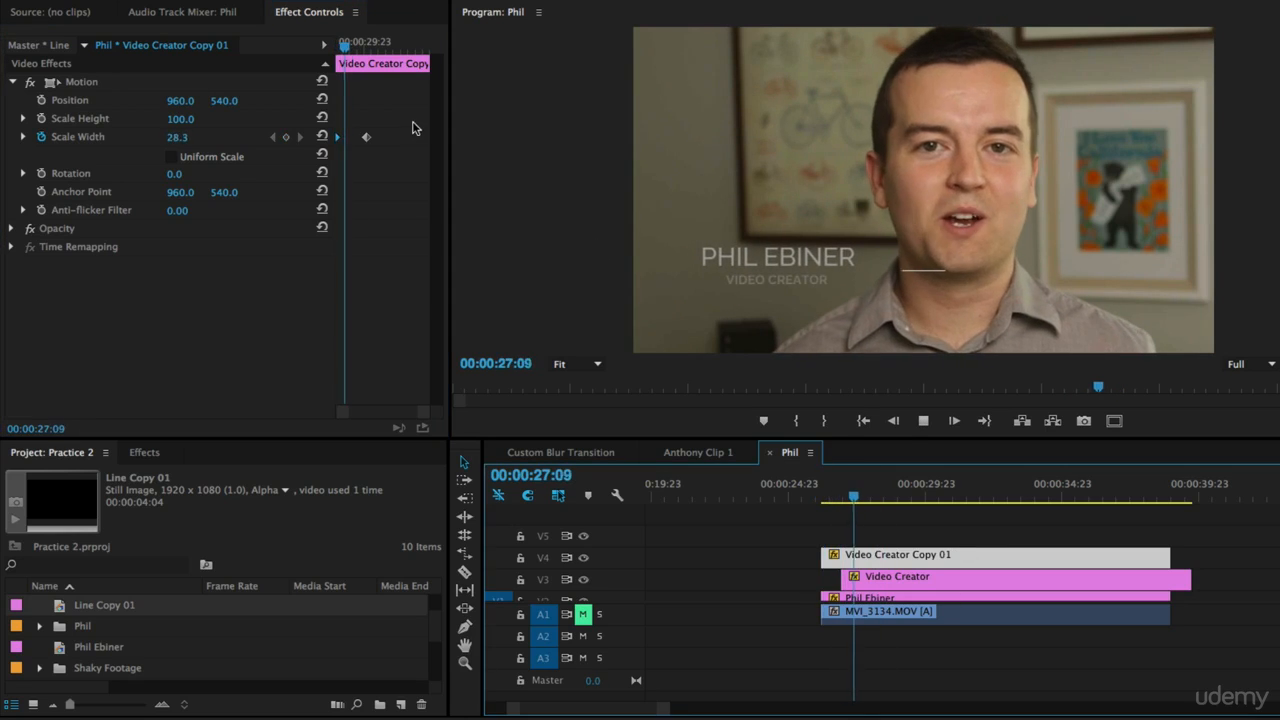
pyautogui.press('space')
# Step: Move the line's 100 Scale Width keyframe slightly earlier
pyautogui.click(367, 138)
pyautogui.moveTo(367, 139); pyautogui.dragTo(355, 140)
pyautogui.moveTo(340, 49); pyautogui.dragTo(366, 50)
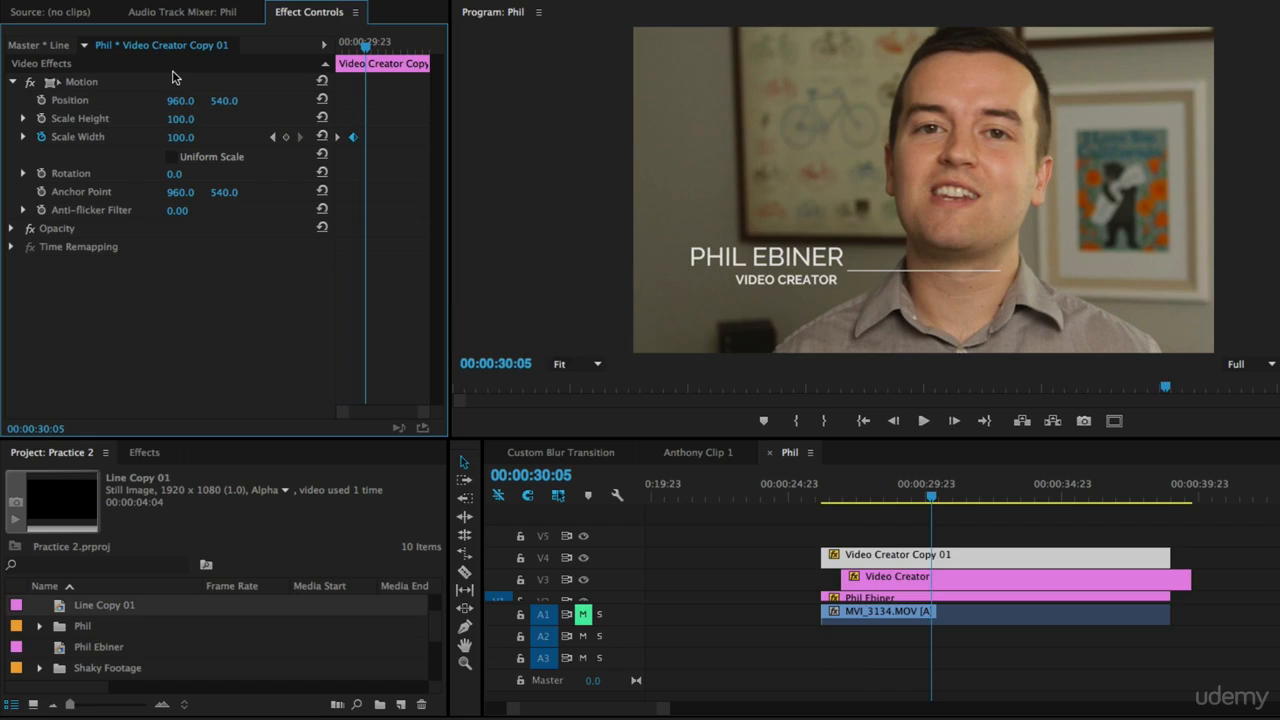
# Step: Set the line's horizontal position to 442 so it sits under the name, and play it back
pyautogui.moveTo(180, 101); pyautogui.dragTo(60, 101)
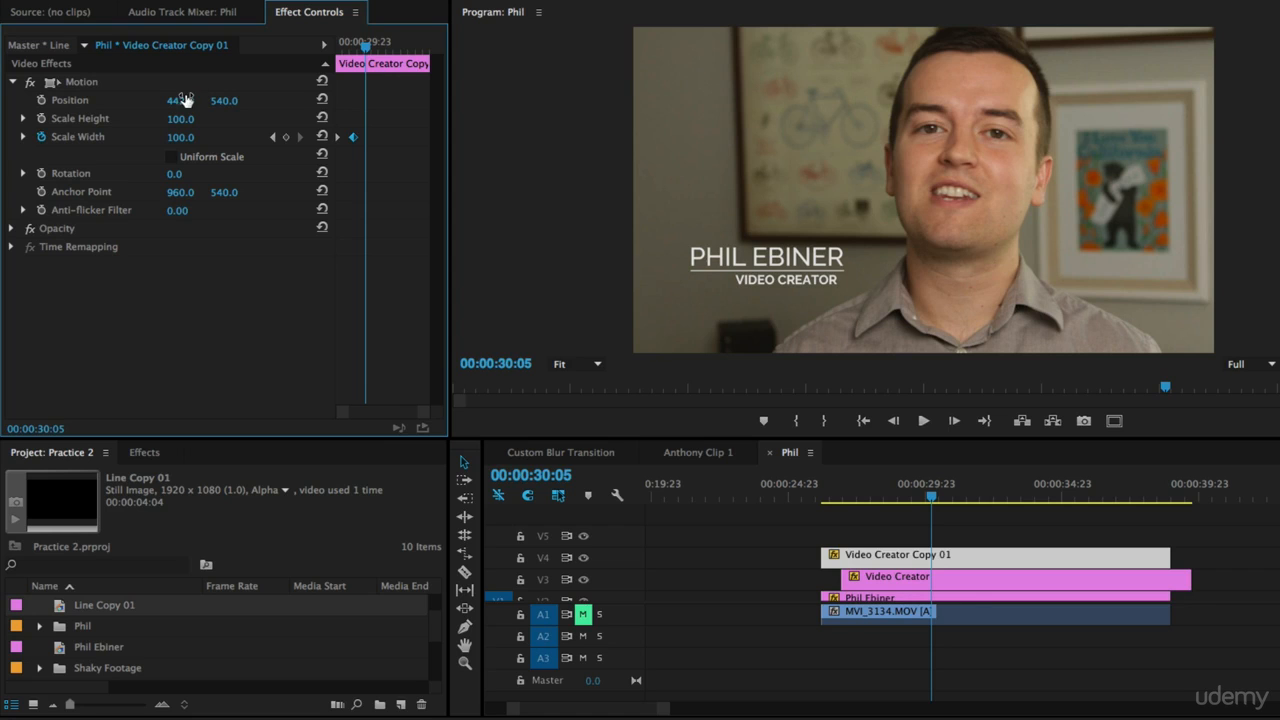
pyautogui.moveTo(360, 50); pyautogui.dragTo(296, 50)
pyautogui.press('space')
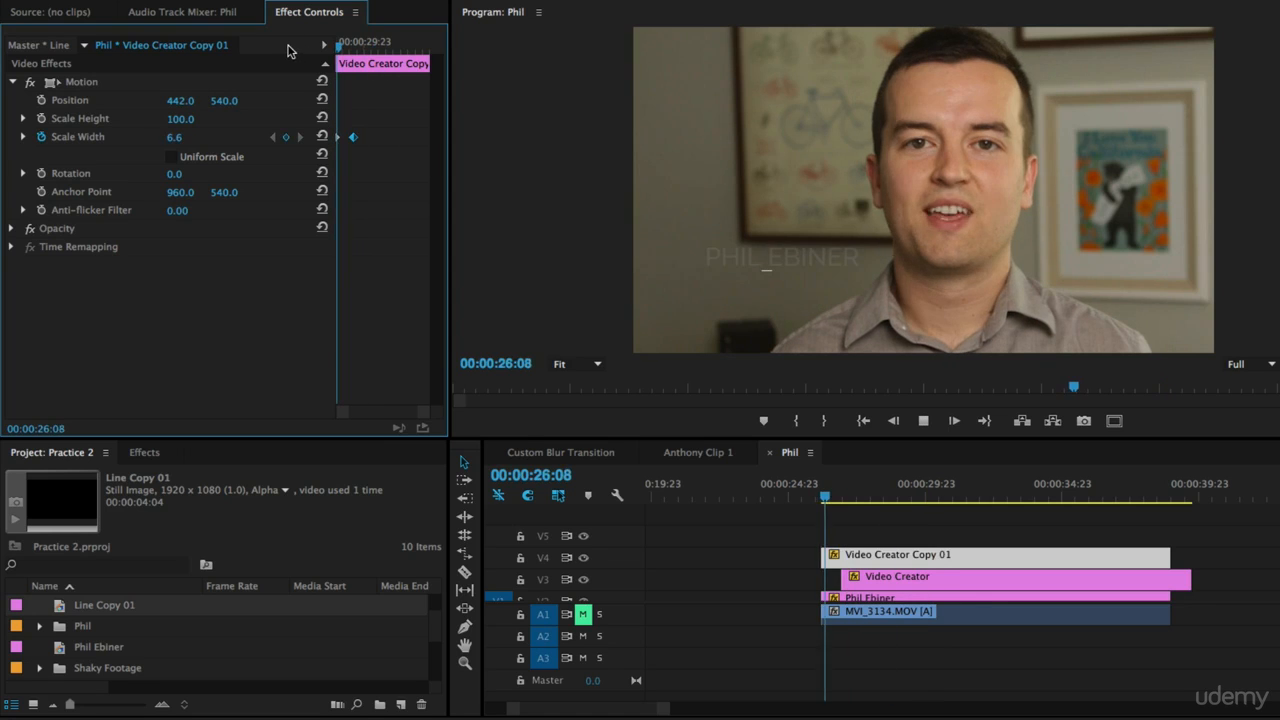
pyautogui.press('space')
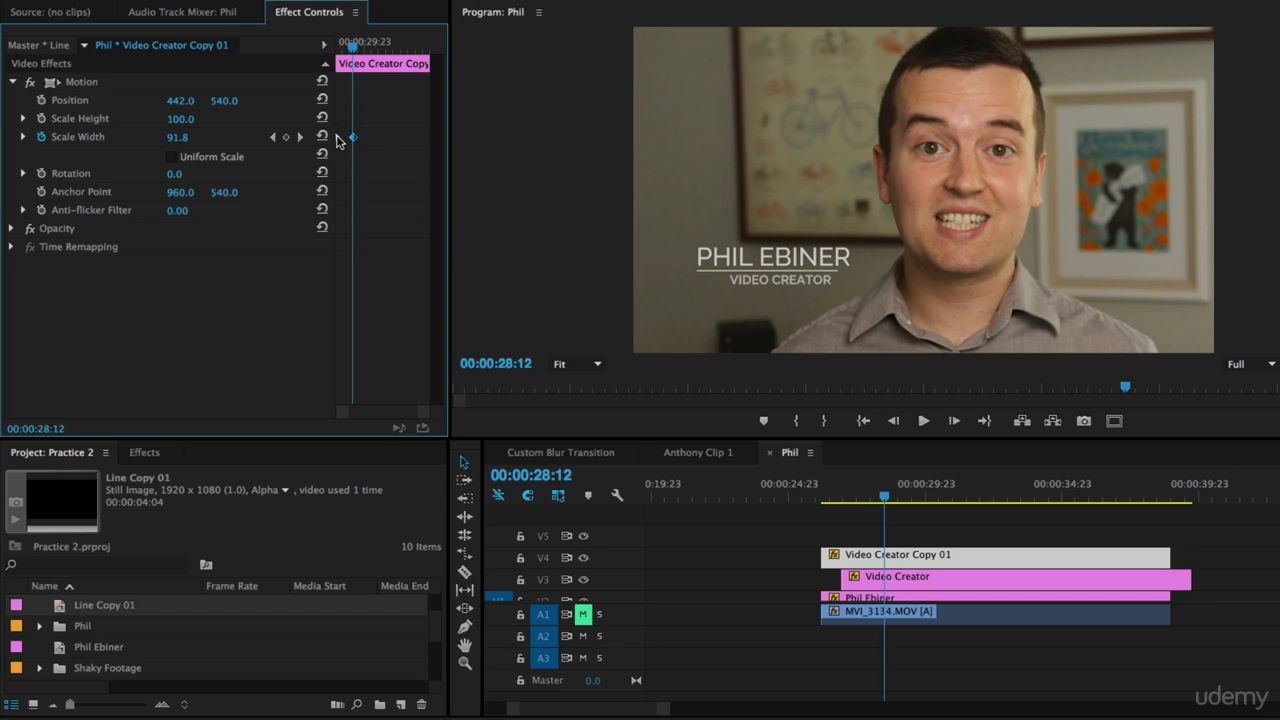
# Step: Nudge the end Scale Width keyframe slightly later and apply Ease In to it
pyautogui.moveTo(354, 141); pyautogui.dragTo(362, 141)
pyautogui.rightClick(360, 141)
pyautogui.click(396, 118)
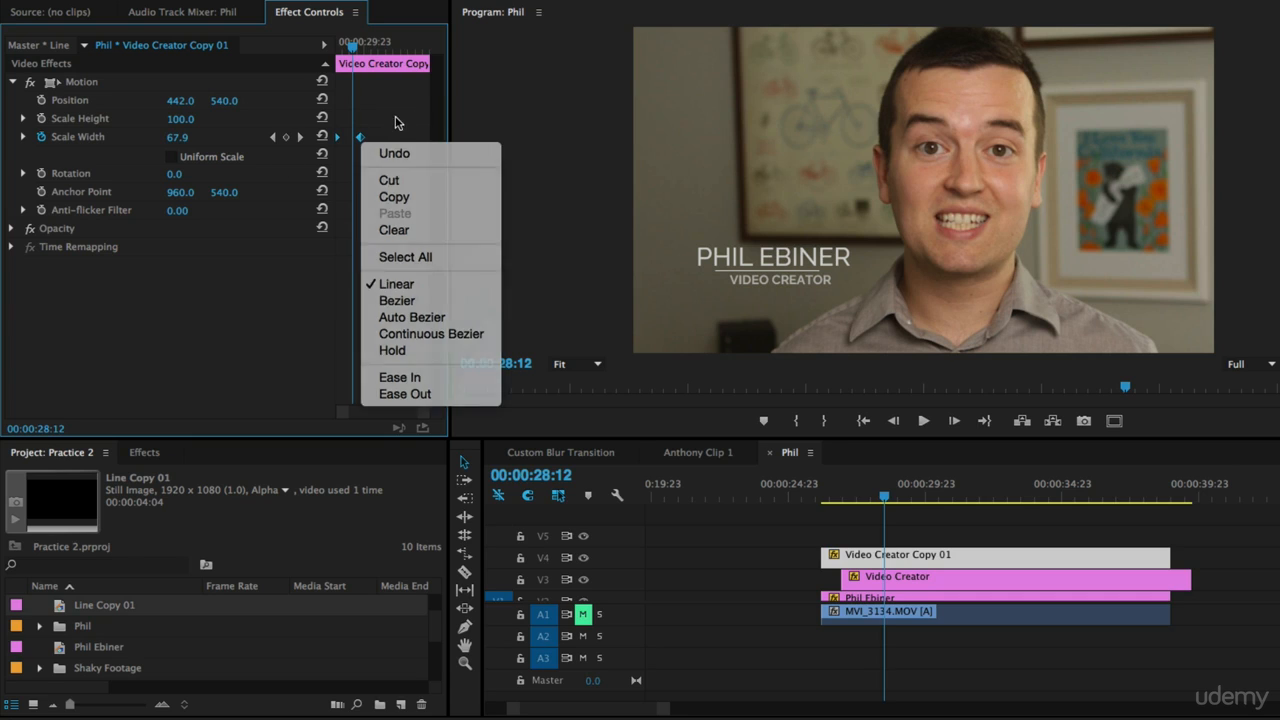
pyautogui.rightClick(357, 140)
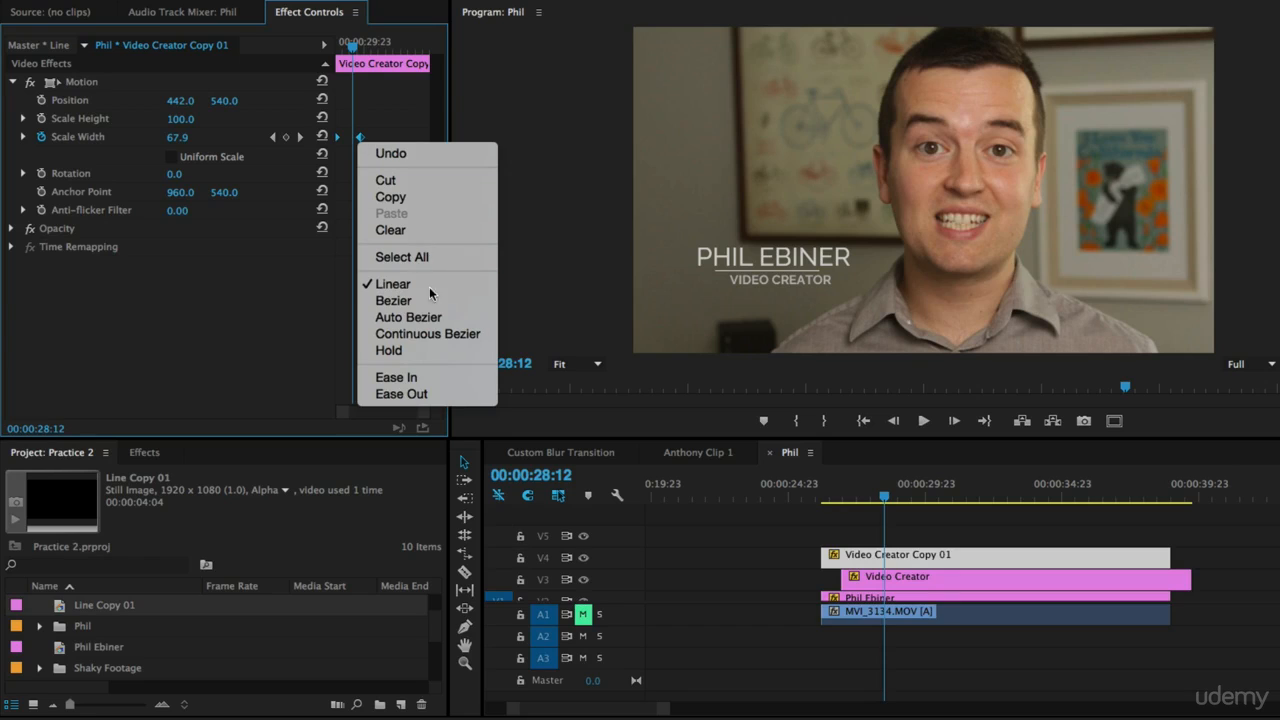
pyautogui.click(433, 378)
# Step: Play back the eased line animation from its start
pyautogui.moveTo(353, 46); pyautogui.dragTo(217, 46)
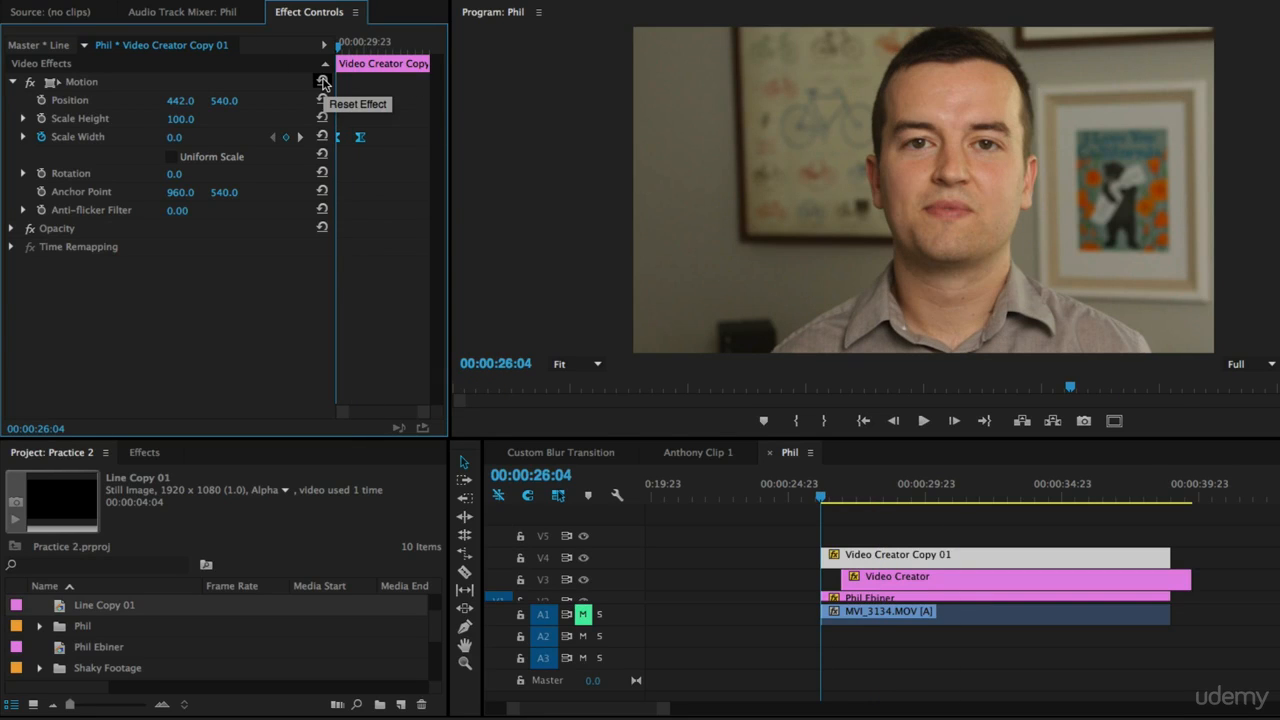
pyautogui.press('space')
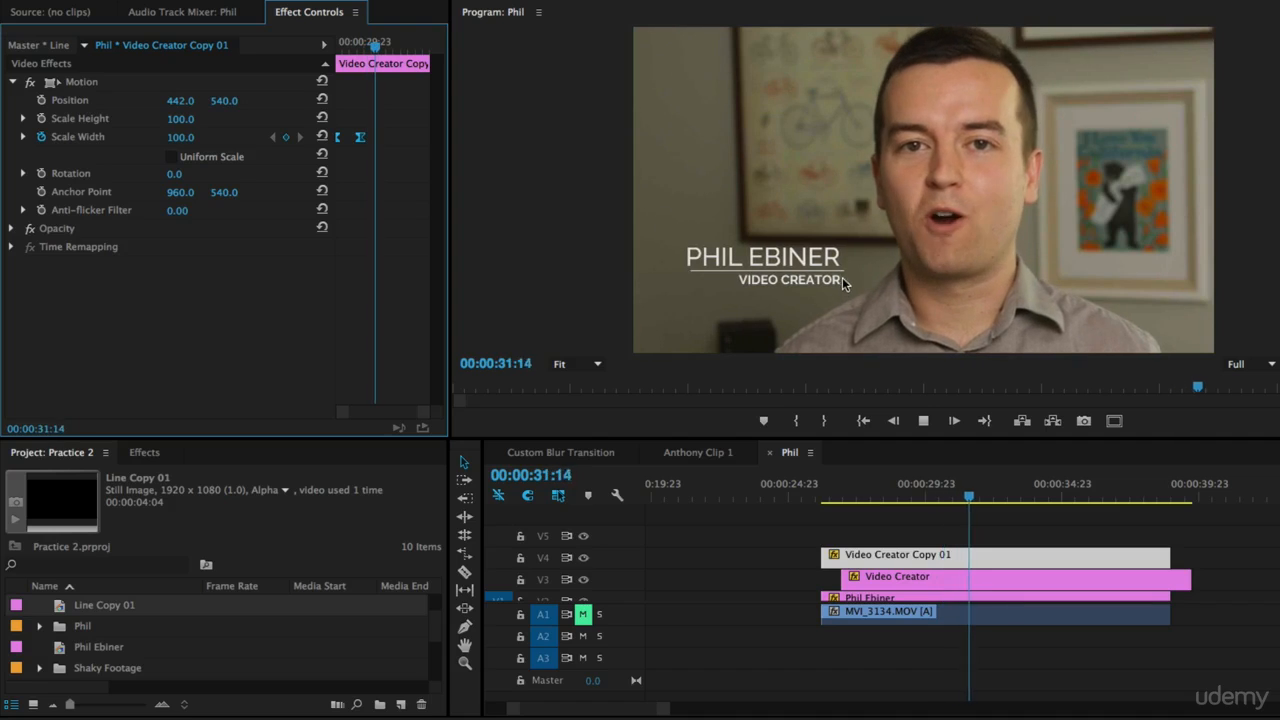
pyautogui.press('space')
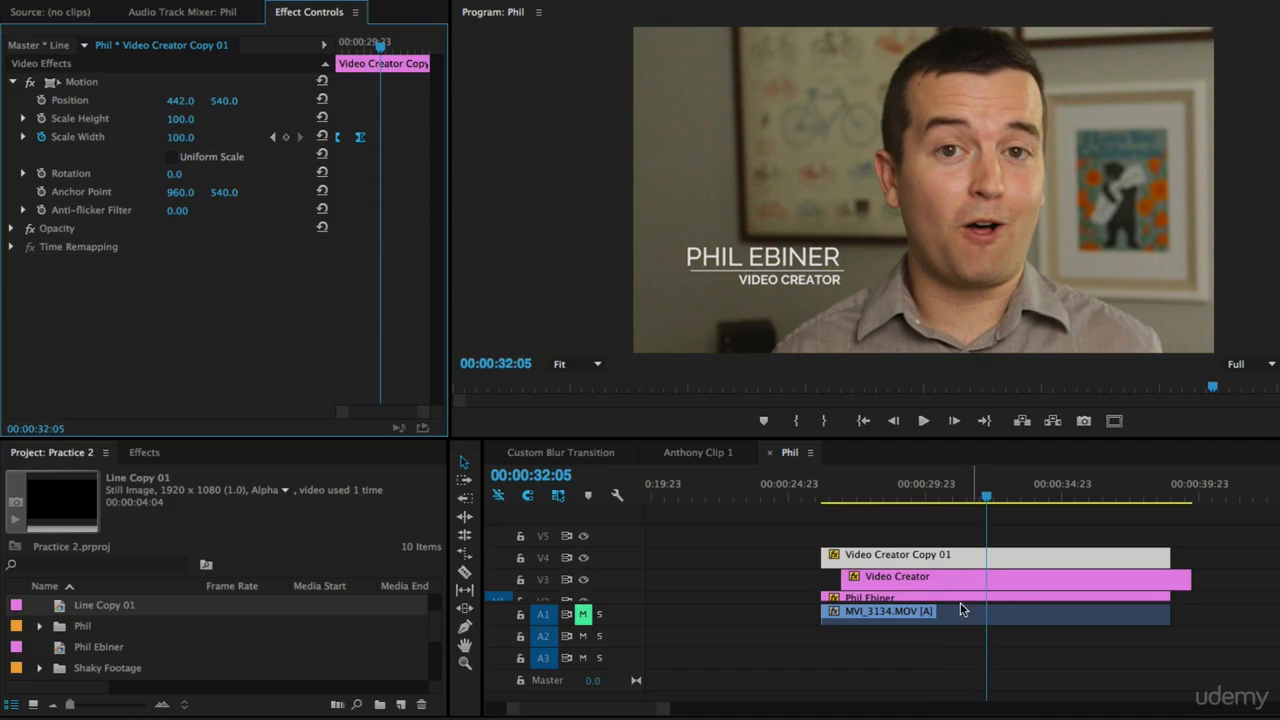
# Step: Fine-tune the line's horizontal position to about 428 and replay the title
pyautogui.moveTo(986, 496); pyautogui.dragTo(1048, 520)
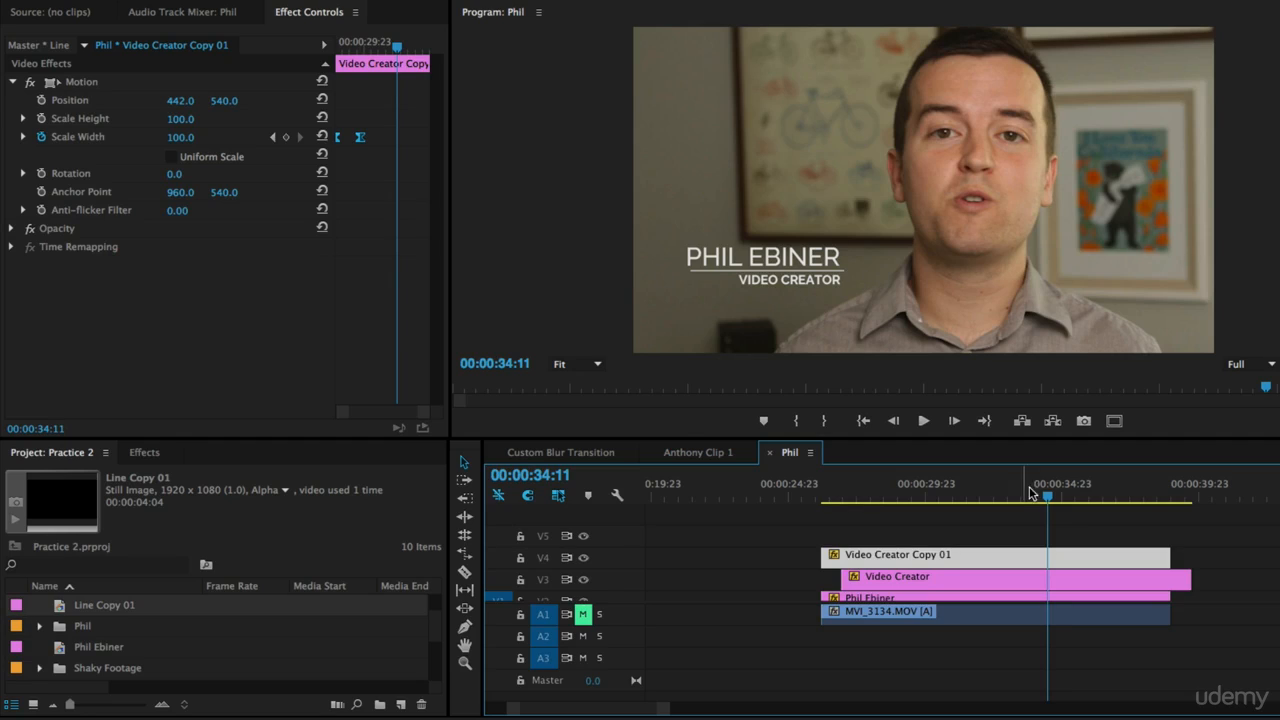
pyautogui.moveTo(190, 102); pyautogui.dragTo(191, 102)
pyautogui.moveTo(1045, 492); pyautogui.dragTo(1079, 500)
pyautogui.moveTo(183, 101); pyautogui.dragTo(182, 101)
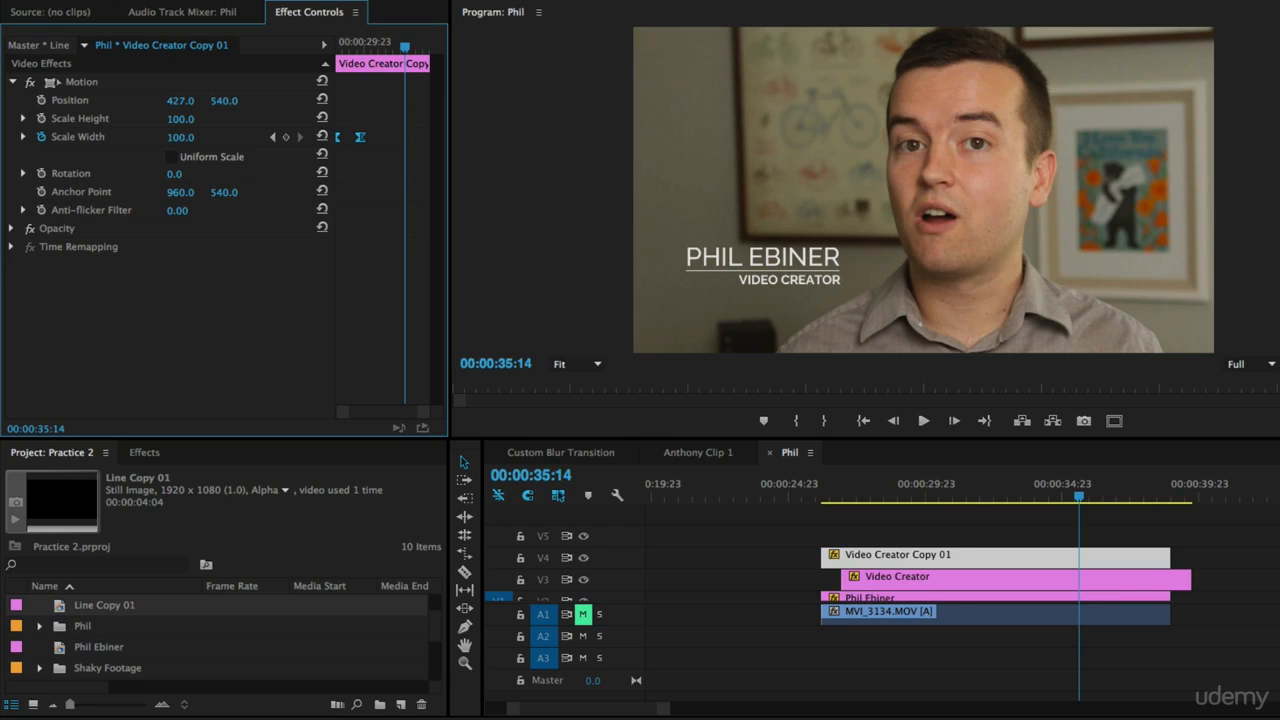
pyautogui.moveTo(963, 494); pyautogui.dragTo(826, 500)
pyautogui.press('space')
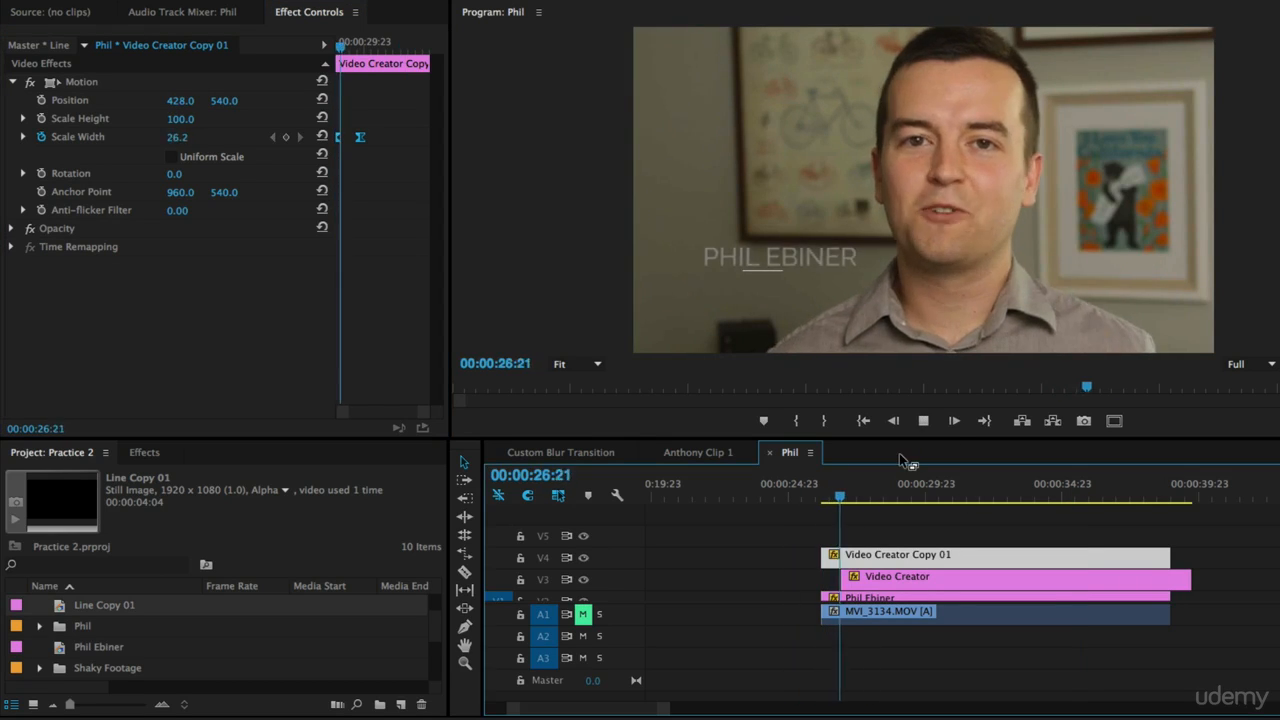
# Step: Move the line clip to start with the Video Creator clip and trim its end slightly shorter
pyautogui.click(968, 541)
pyautogui.moveTo(944, 556); pyautogui.dragTo(961, 560)
pyautogui.click(838, 496)
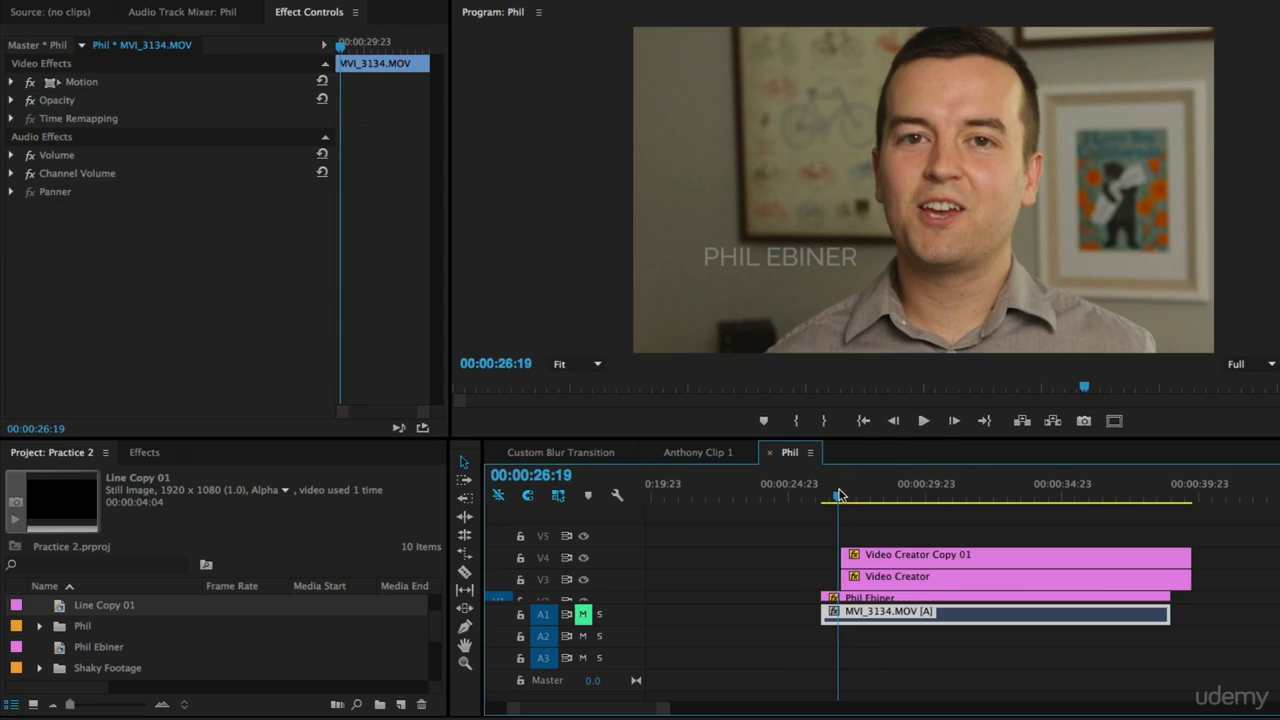
pyautogui.press('=')
pyautogui.moveTo(1082, 562); pyautogui.dragTo(1058, 560)
# Step: Zoom out the timeline and play back the finished lower-third animation
pyautogui.press('-')
pyautogui.press('-')
pyautogui.click(993, 497)
pyautogui.press('space')
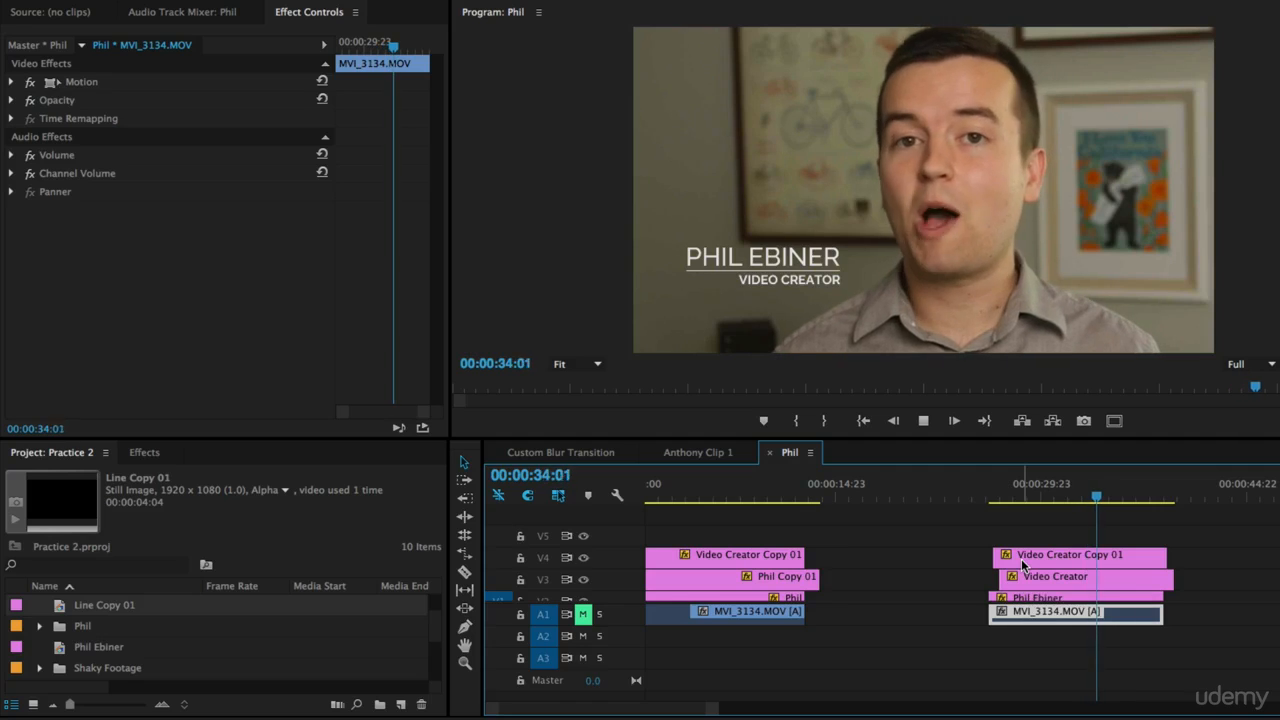
pyautogui.press('space')
pyautogui.click(994, 498)
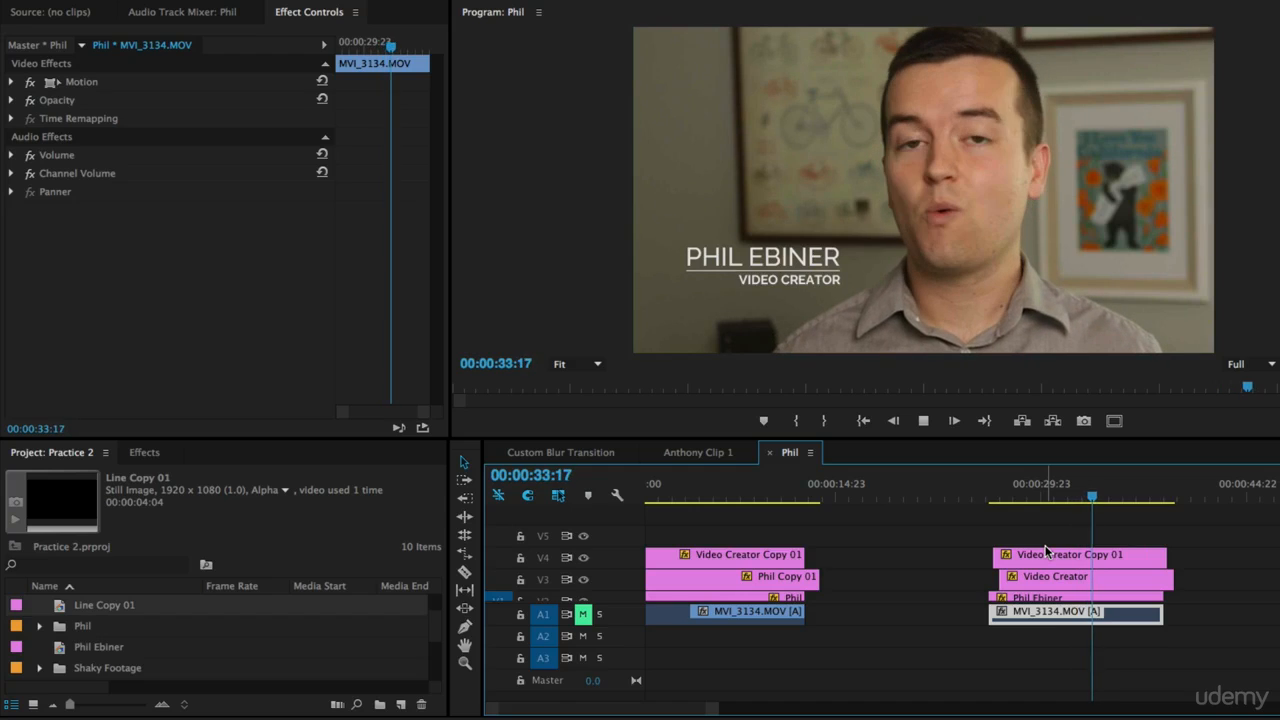
pyautogui.click(1000, 498)
pyautogui.press('space')
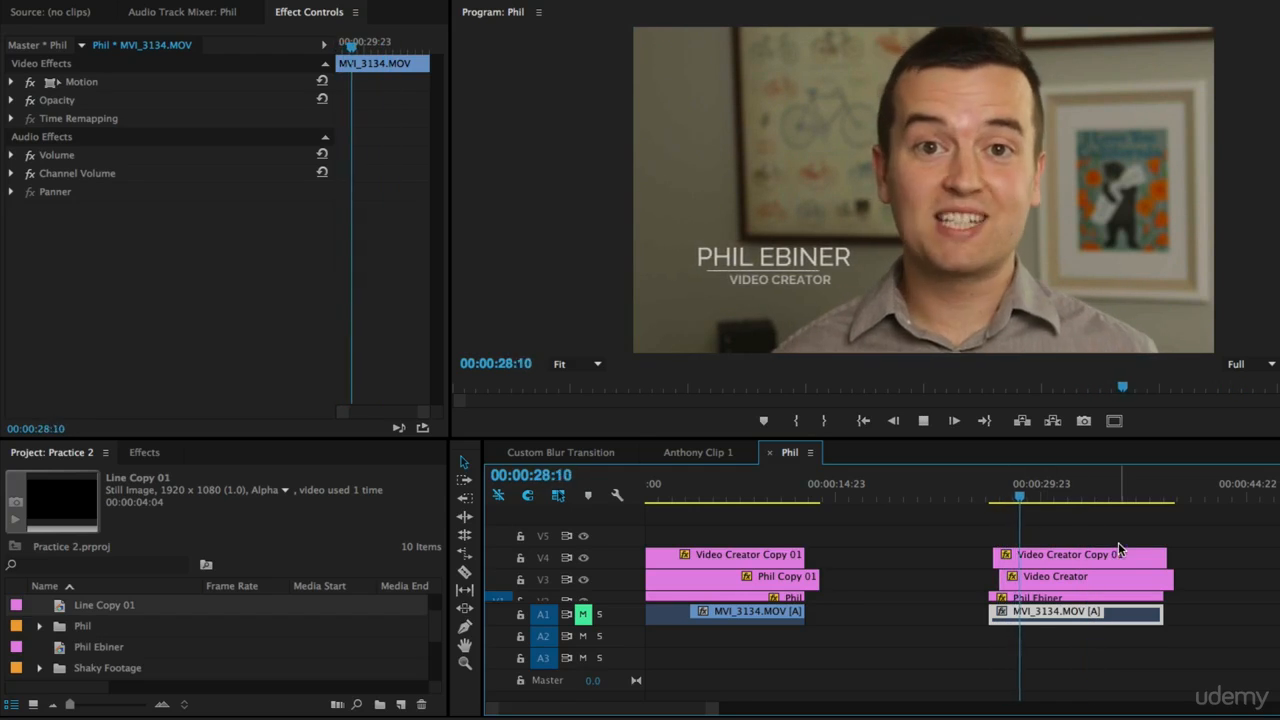